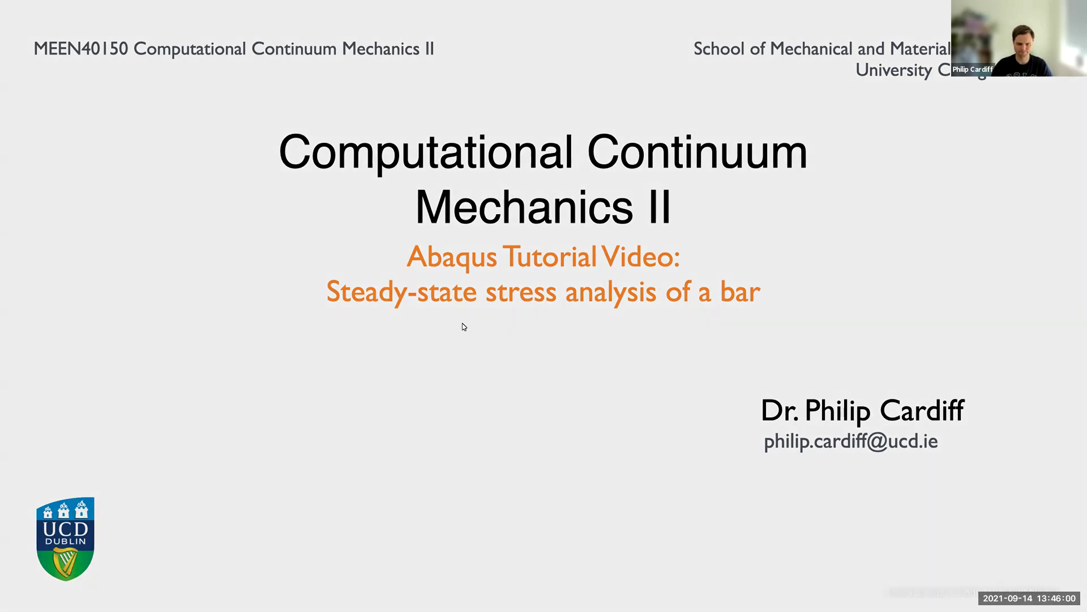
Leave the title slide and switch to Abaqus/CAE.
key(Escape)
key(super+Tab)
key(Tab)
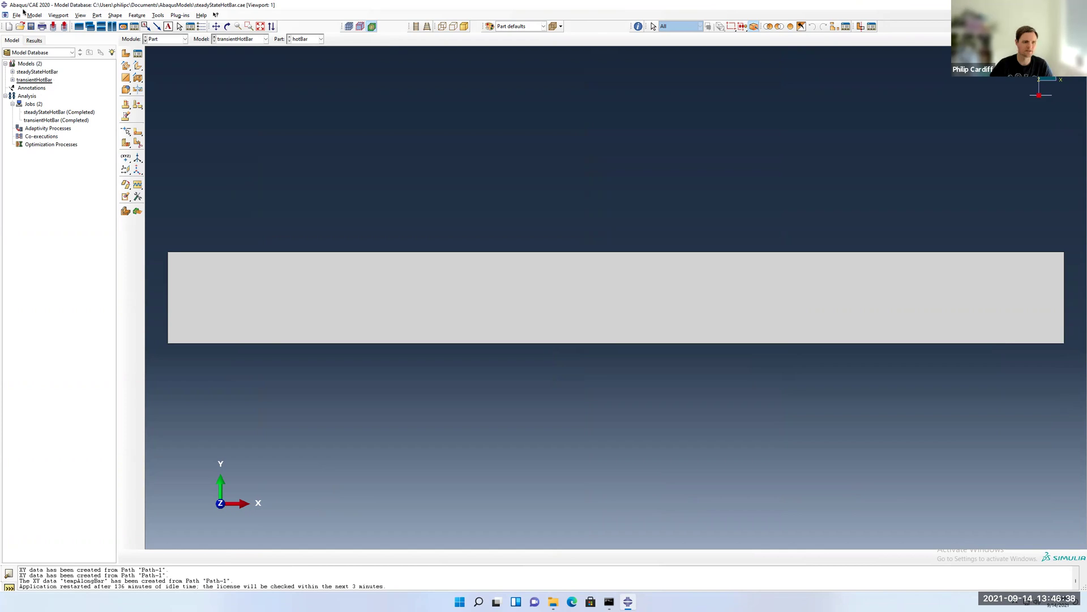
Create a new model database and save it as bar.cae.
click(40, 73)
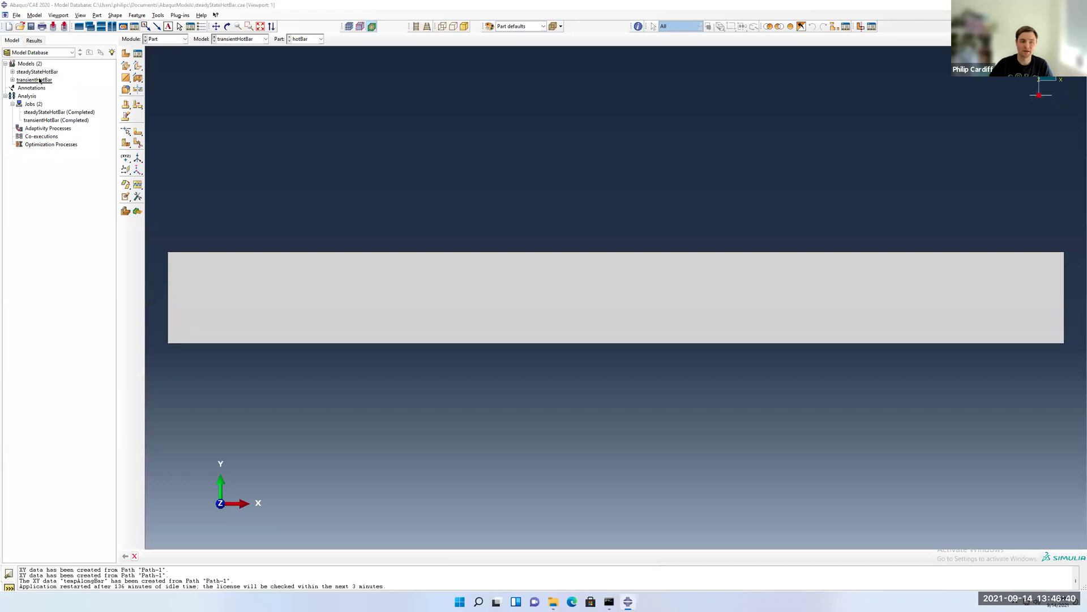
key(ctrl+n)
key(Return)
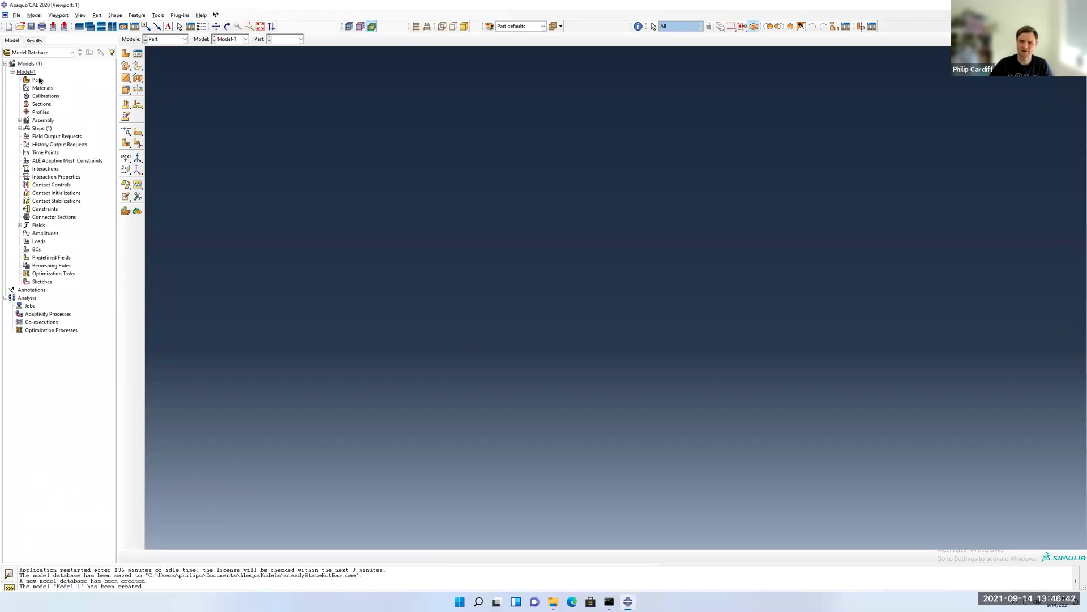
key(Return)
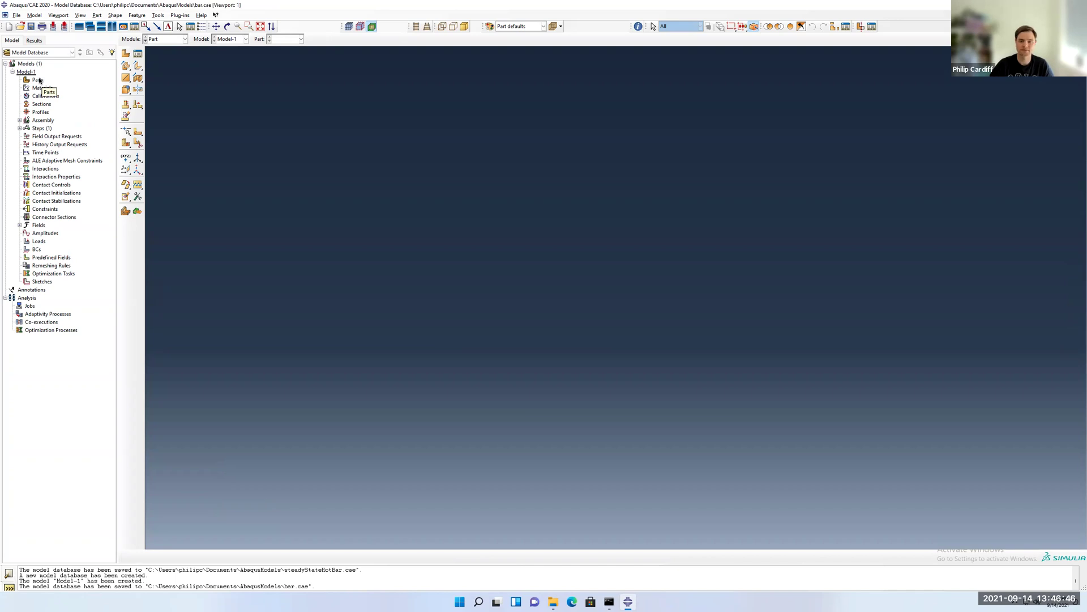
Start a 2D planar deformable shell part named bar.
double_click(37, 80)
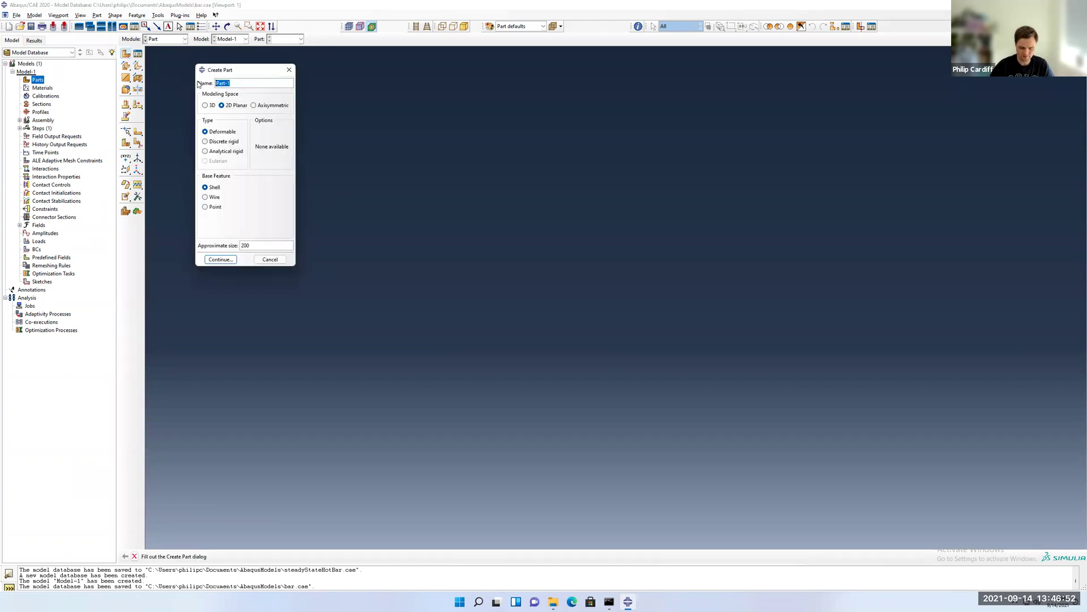
text(bar)
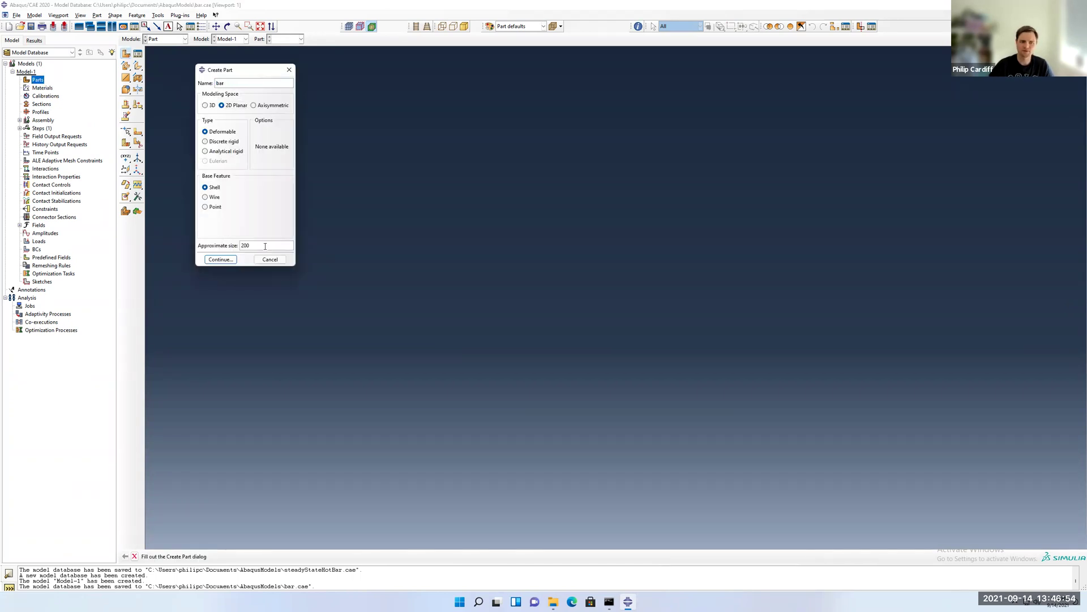
click(232, 260)
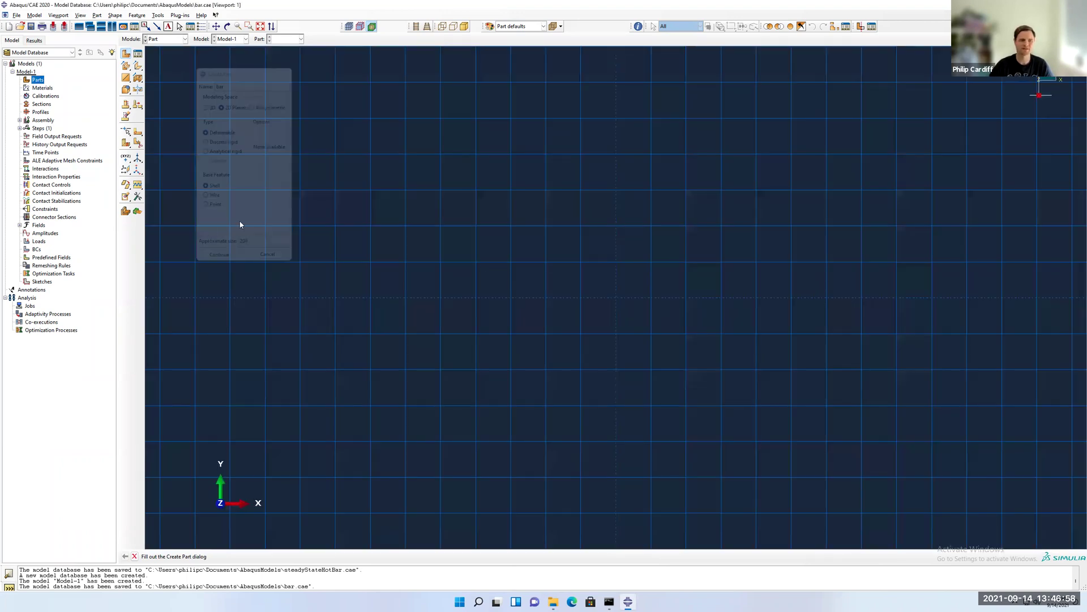
Sketch the bar's section as a rectangle from corner 0,0 to corner 10,1 and finish the sketch to create the part.
click(138, 65)
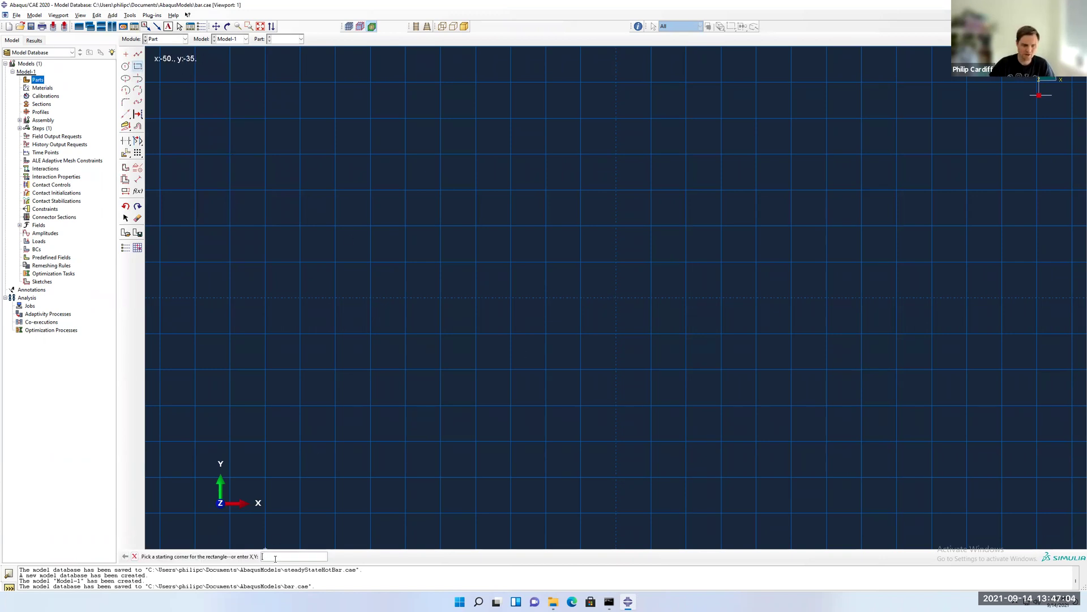
text(0,0)
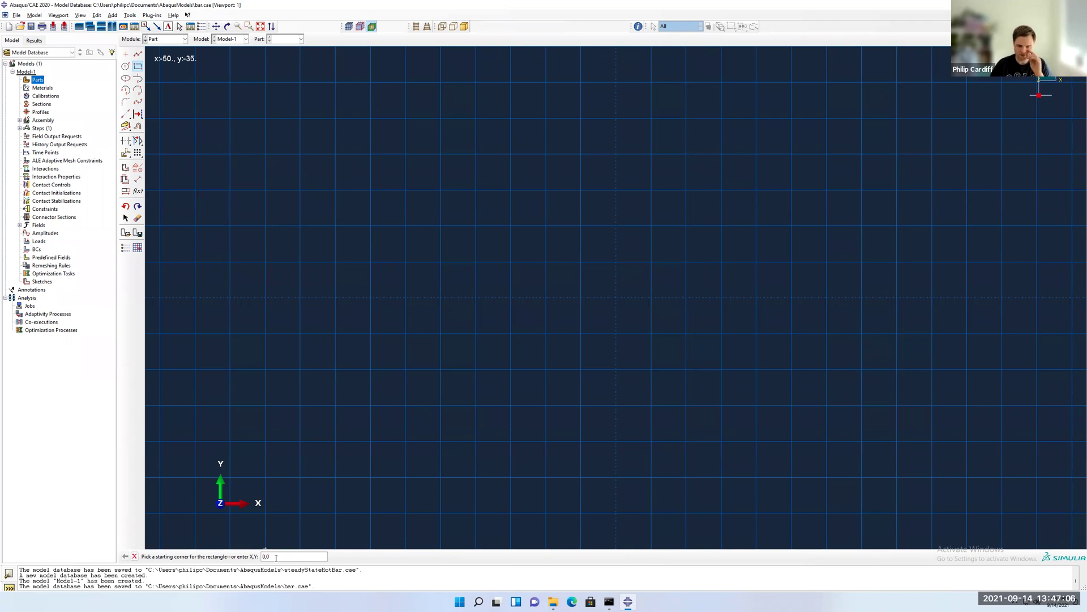
key(Return)
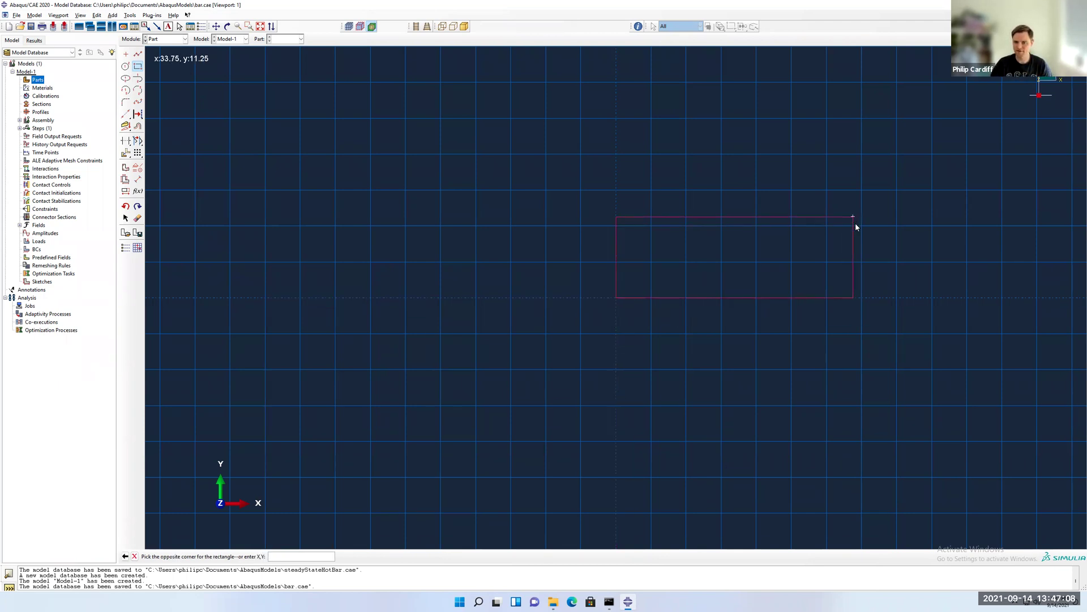
text(10)
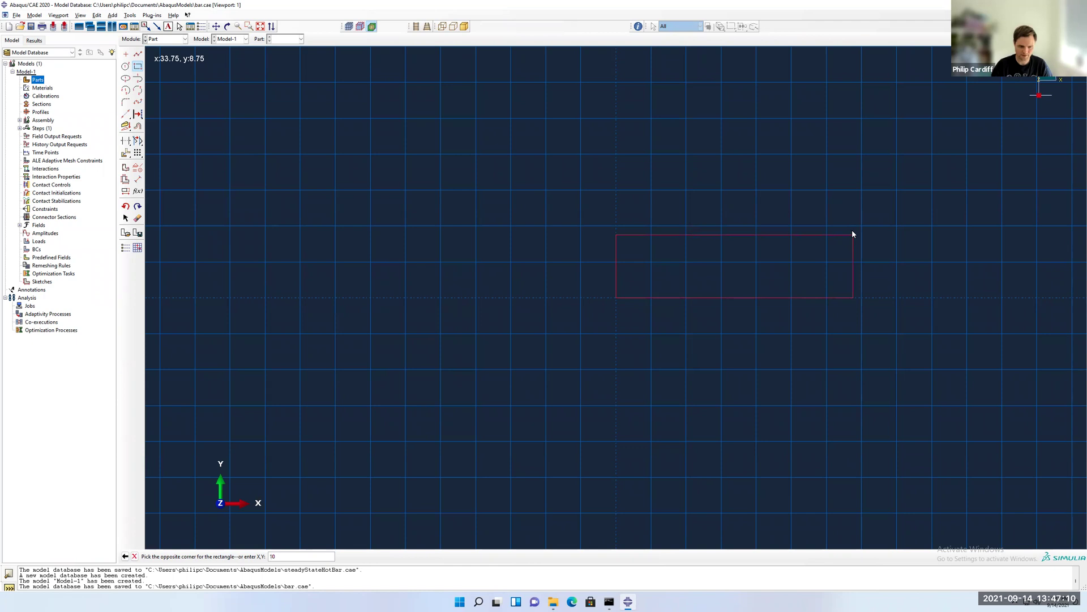
text(,1)
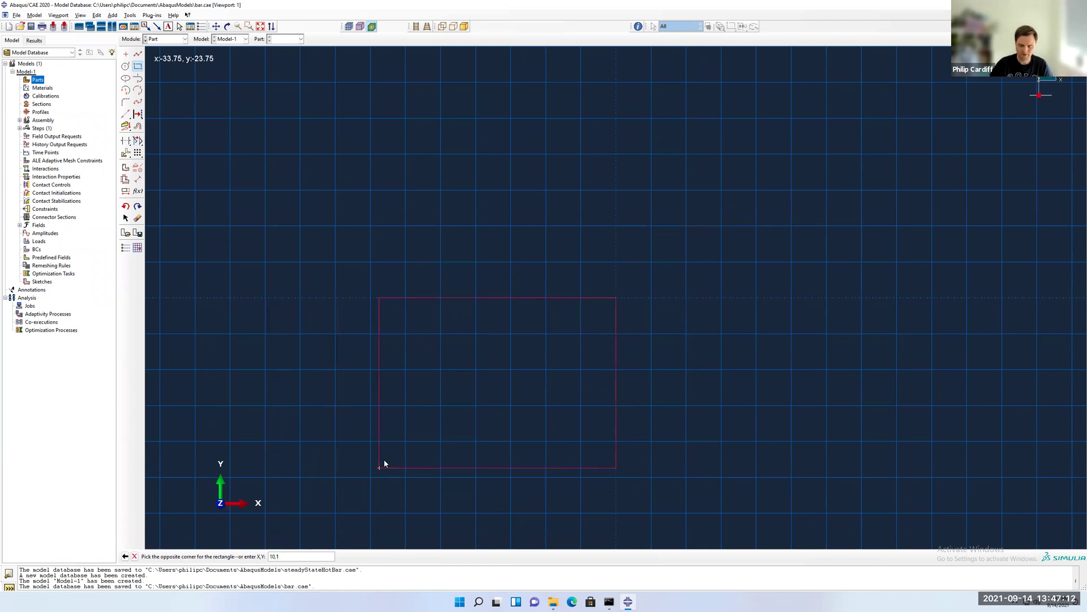
key(Return)
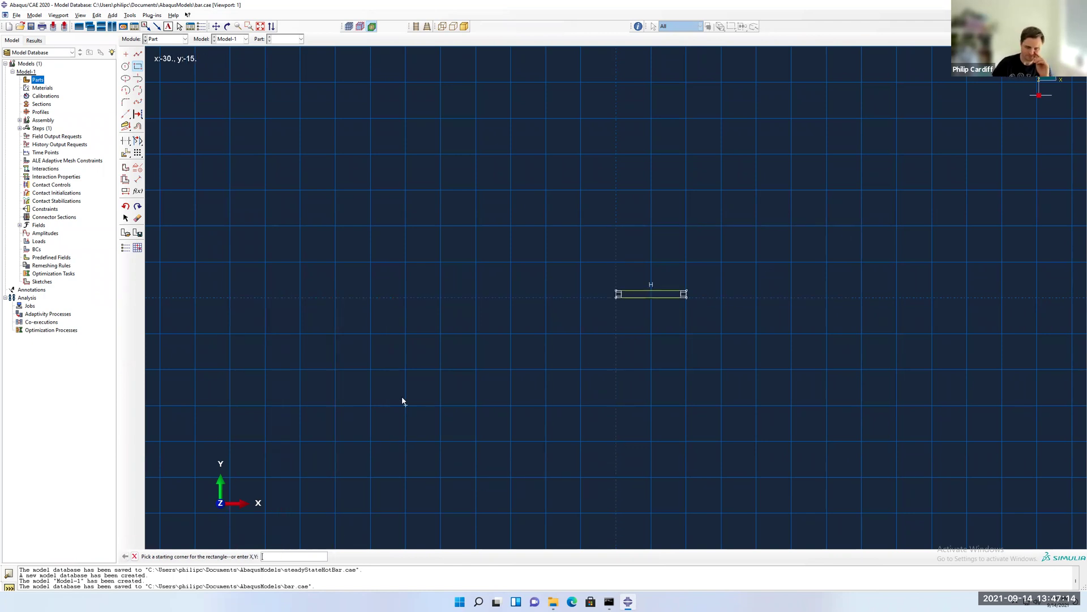
click(260, 26)
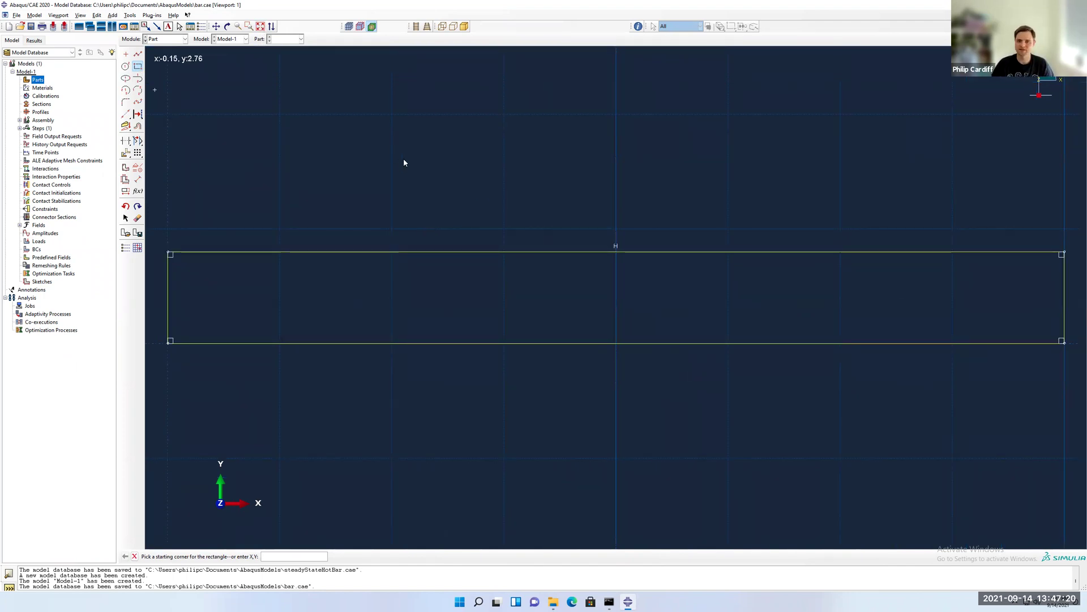
key(Escape)
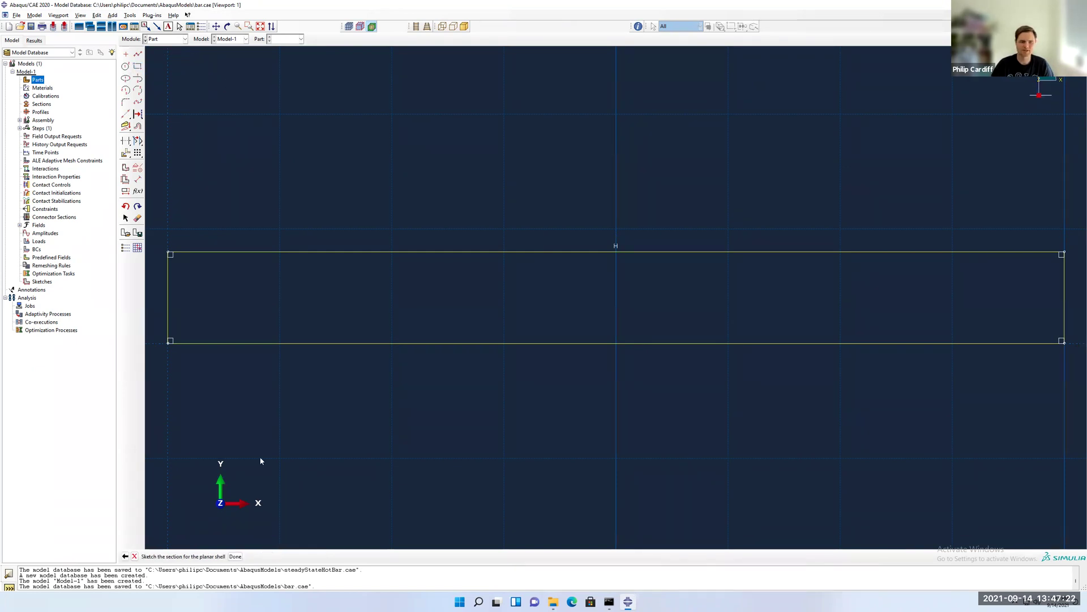
click(235, 556)
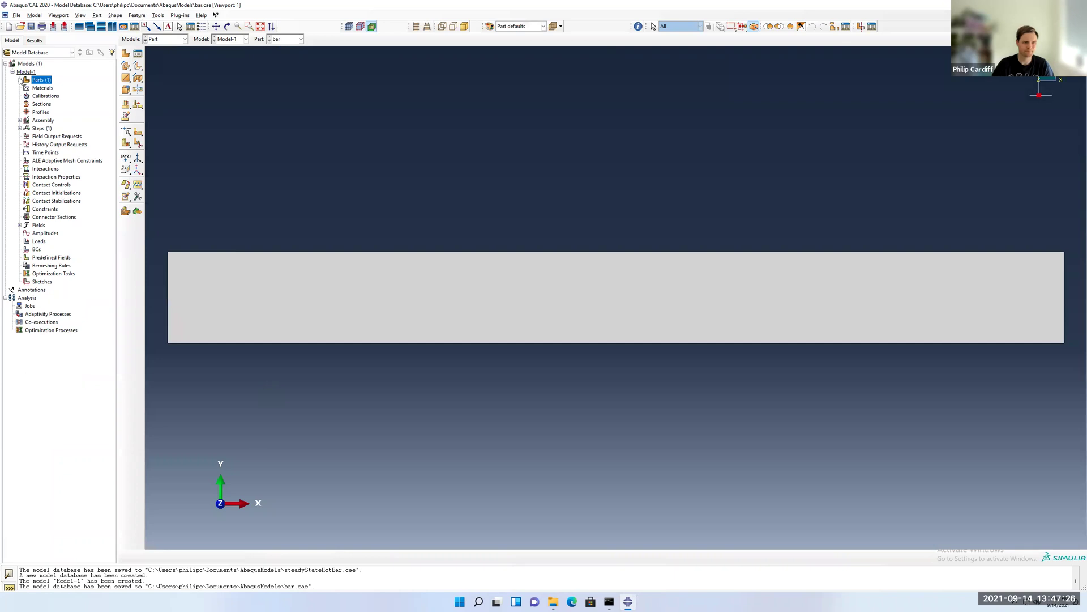
Seed the bar part with an approximate global size of 0.2 and generate its mesh.
click(19, 80)
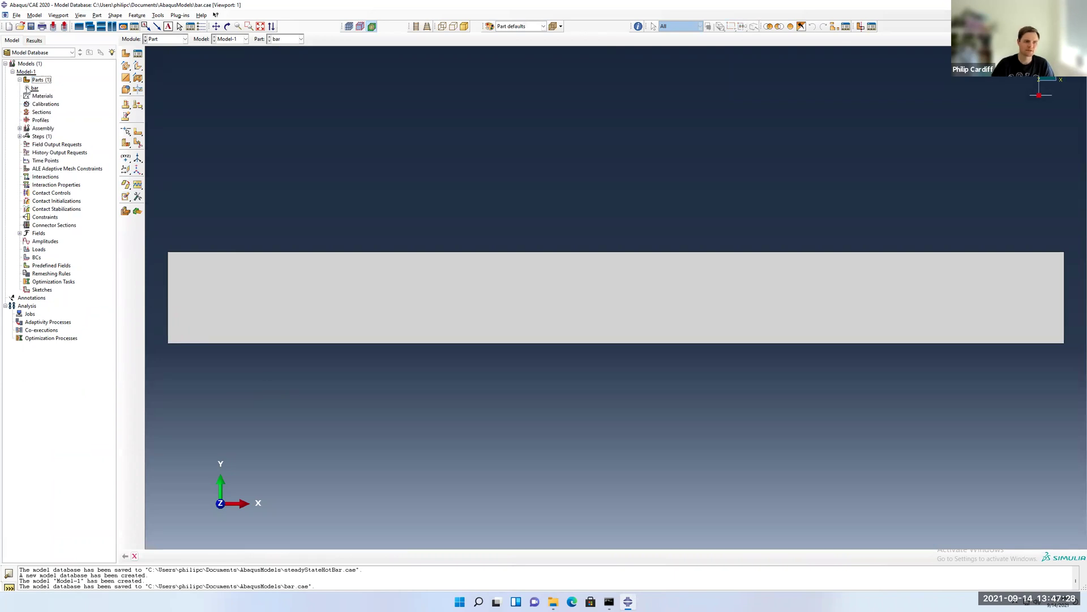
double_click(35, 88)
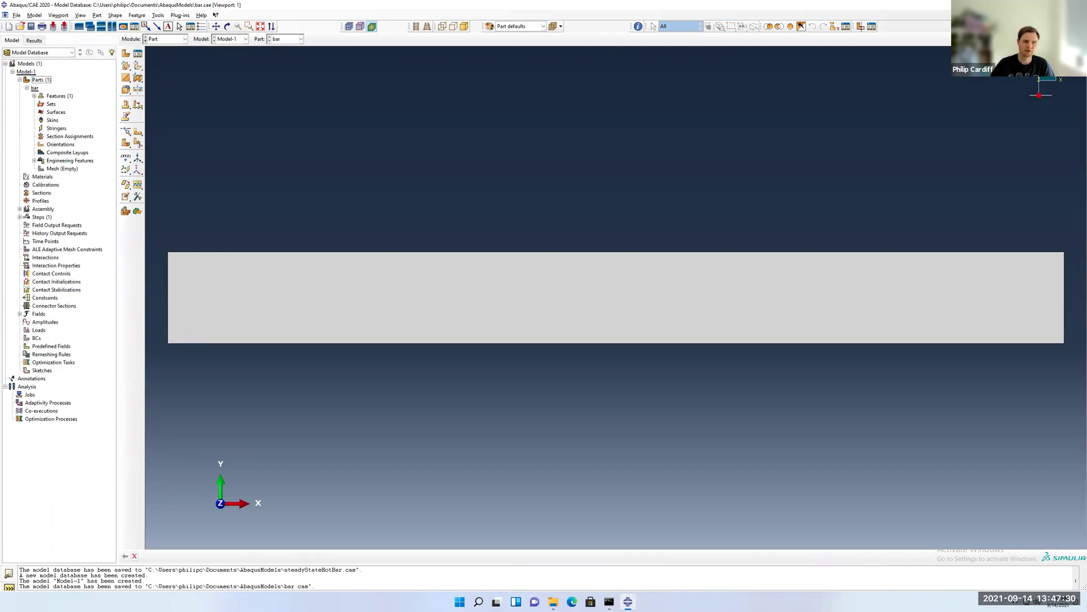
click(169, 40)
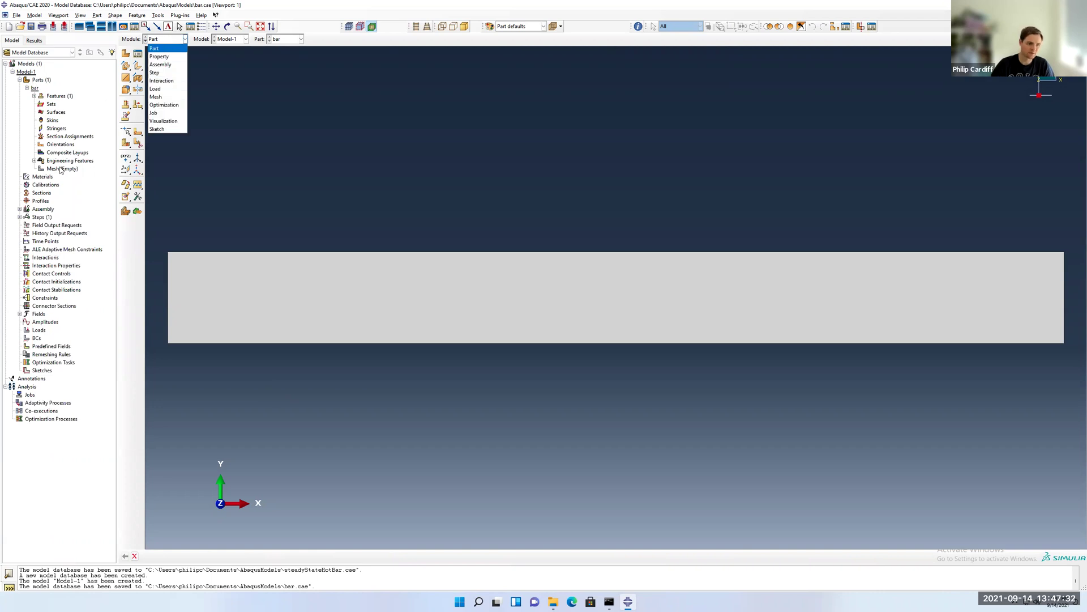
click(160, 97)
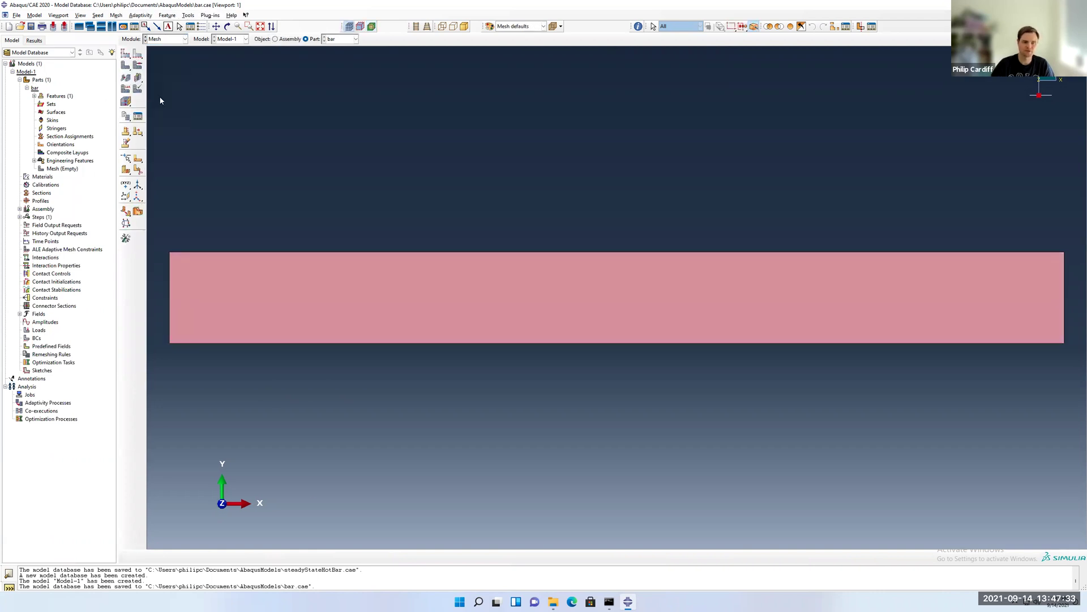
click(125, 53)
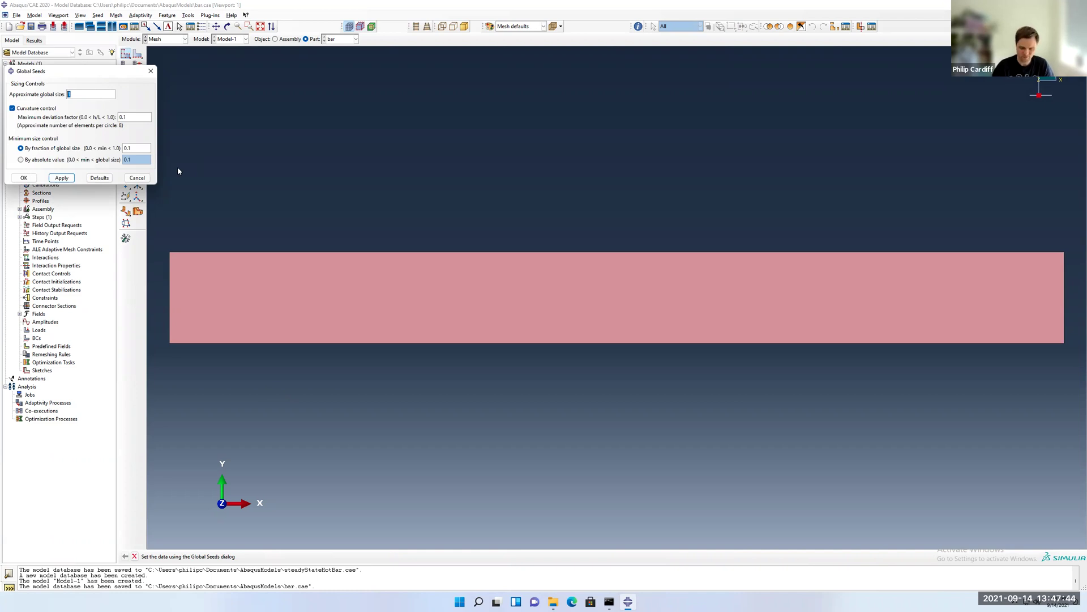
text(0.2)
click(59, 178)
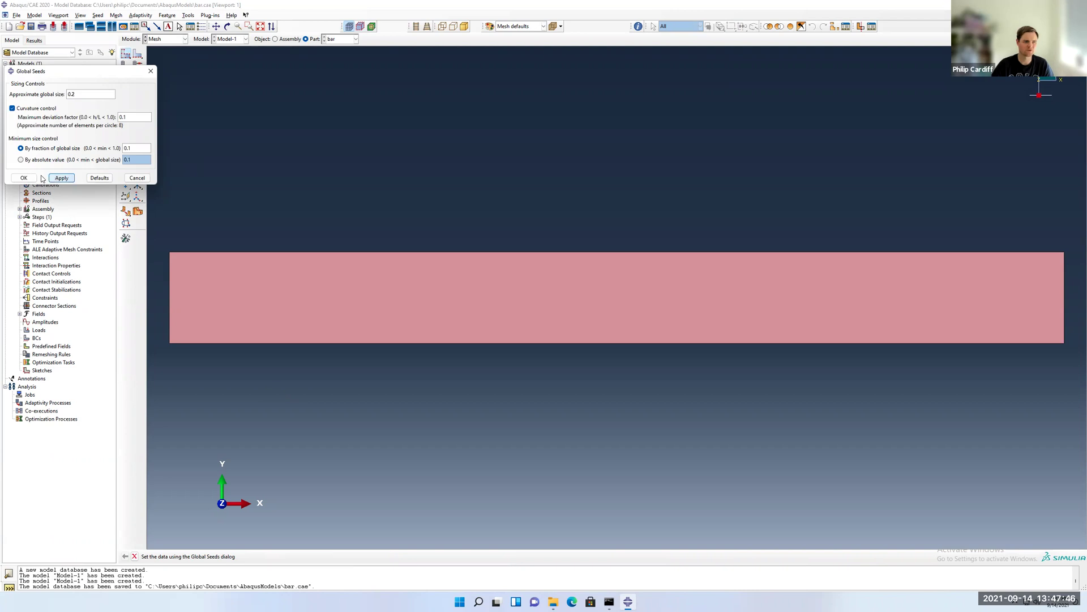
click(137, 178)
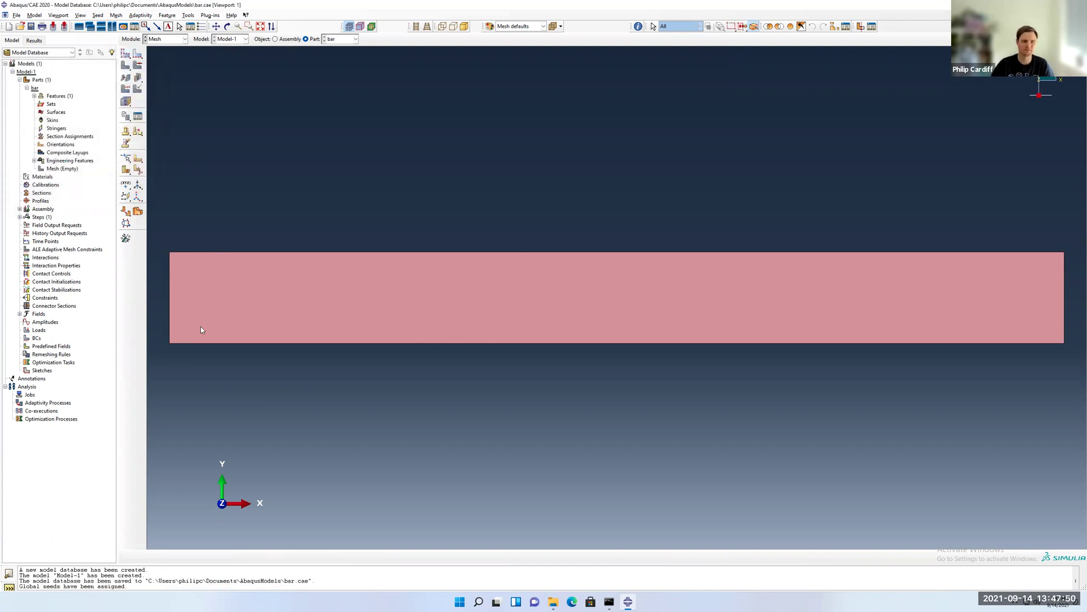
click(199, 558)
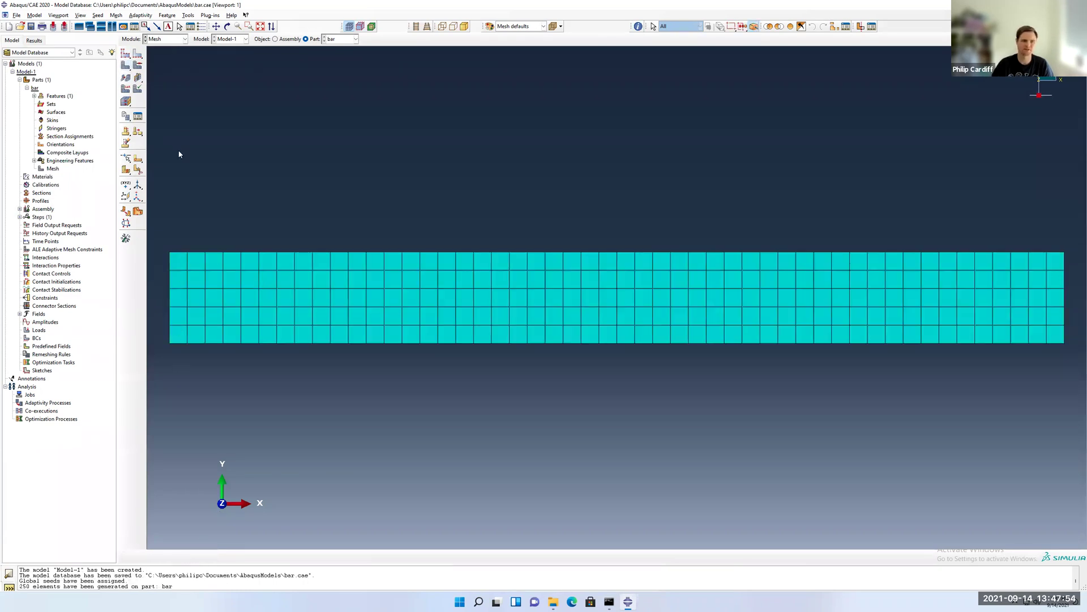
Change the bar's mesh element shape to Tri, deleting the existing quad mesh, and remesh the part.
click(137, 65)
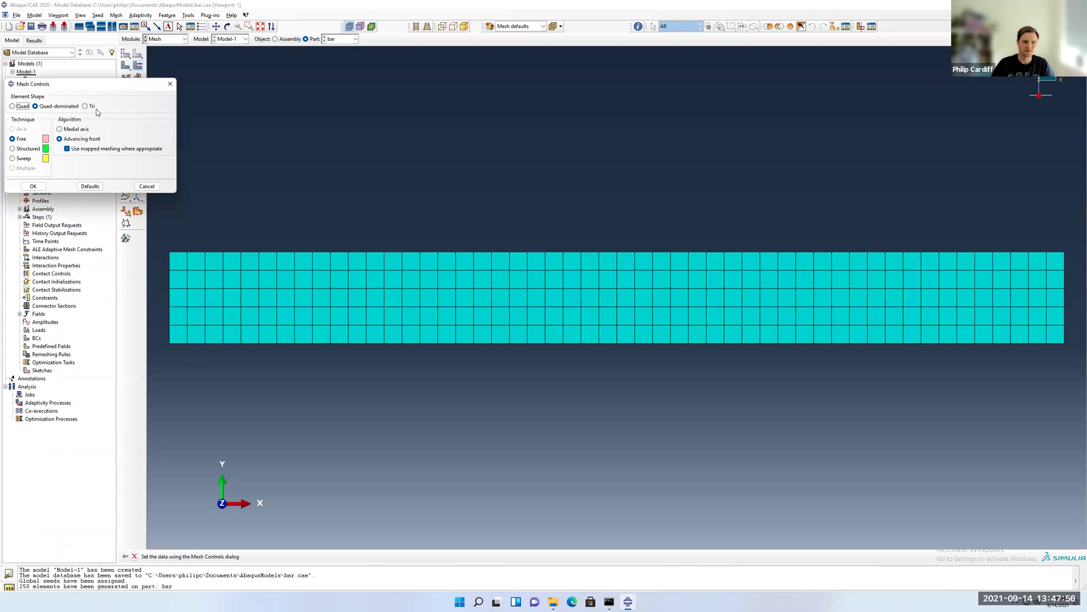
click(85, 105)
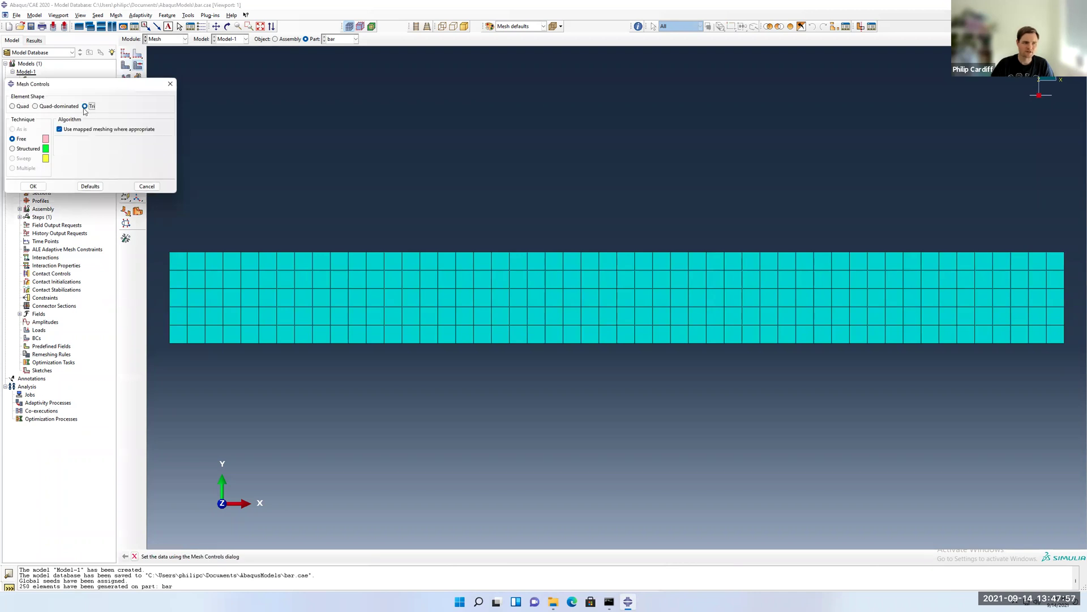
click(33, 187)
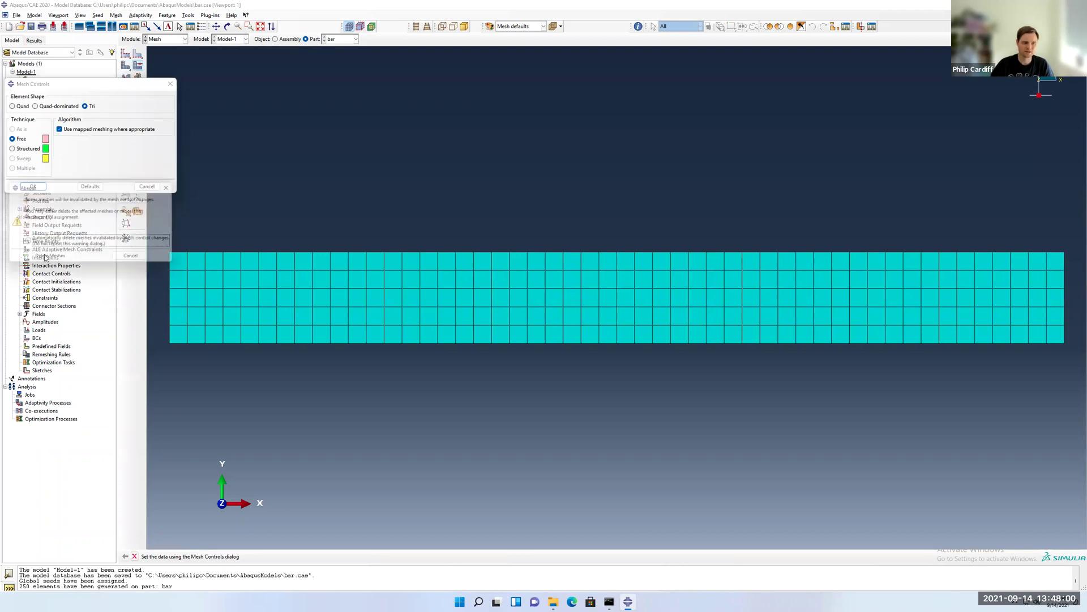
click(48, 259)
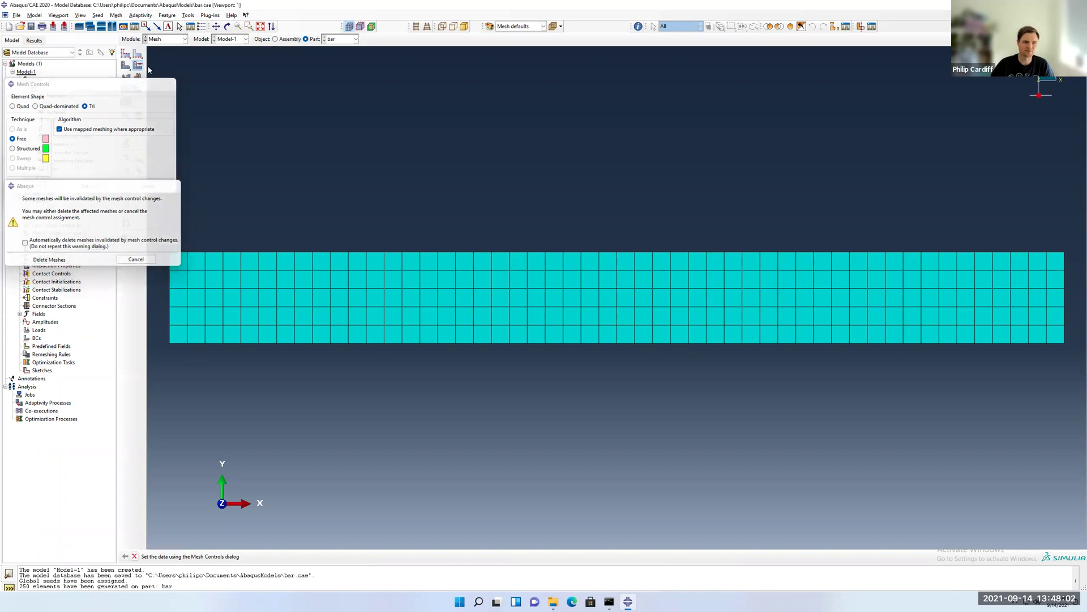
click(125, 78)
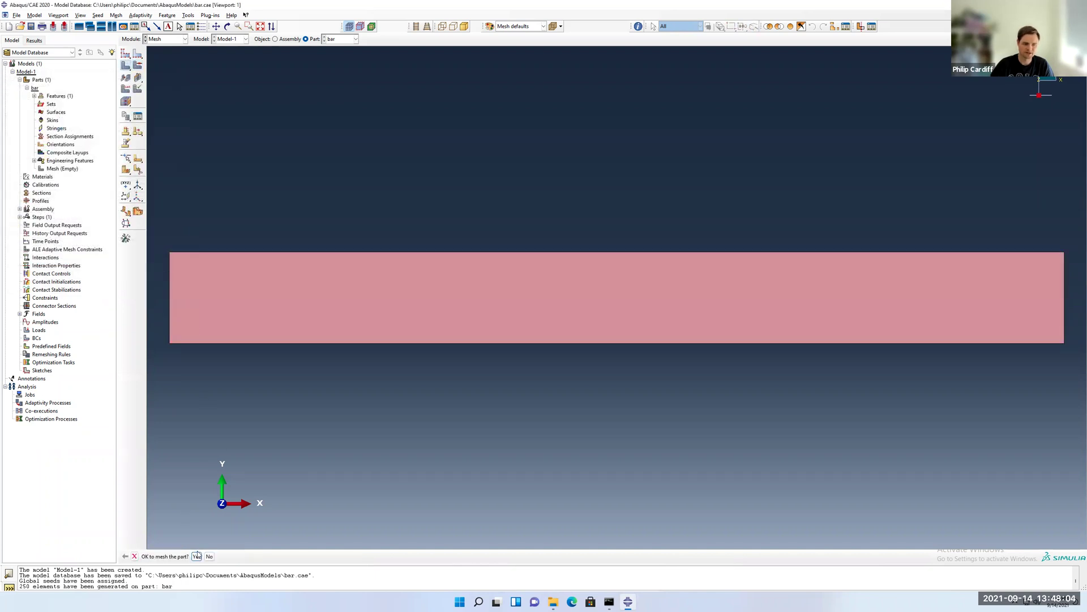
click(196, 556)
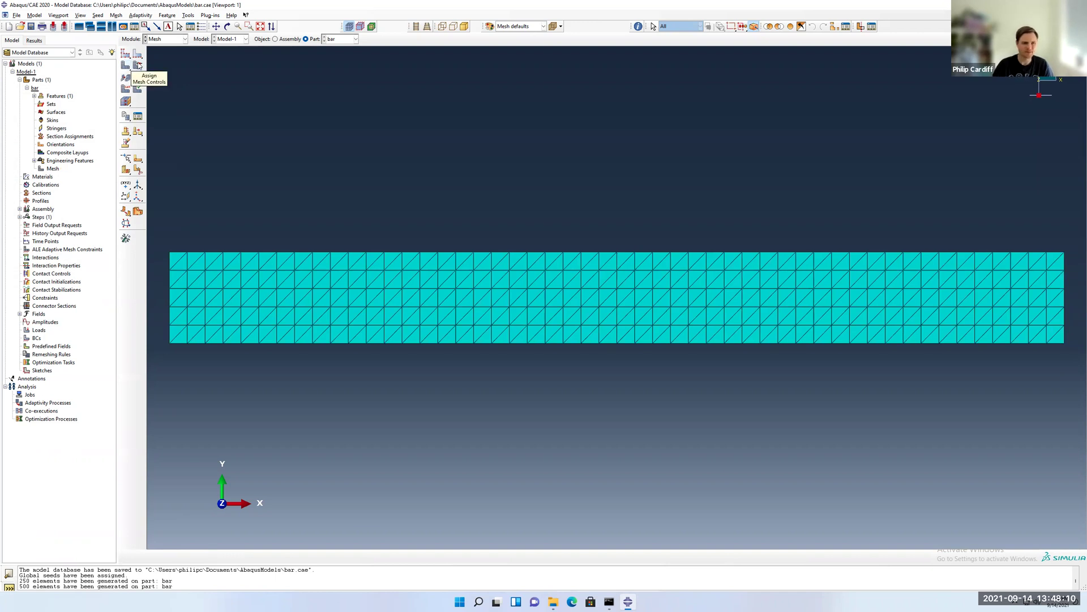
Assign Standard, linear Plane Stress elements (CPS3) to the bar's triangular mesh.
click(128, 90)
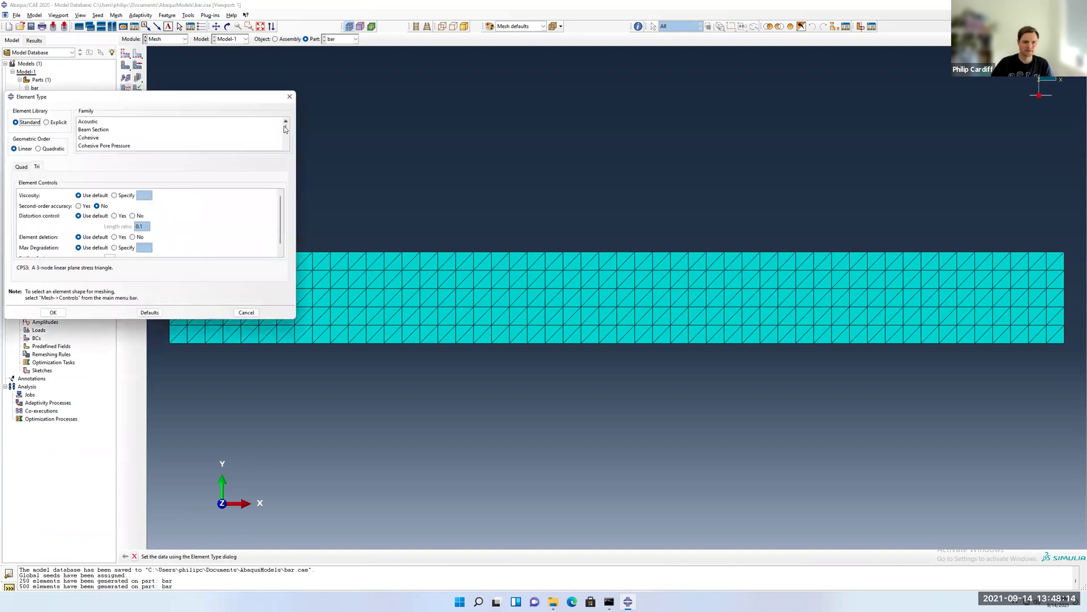
drag(286, 131, 283, 137)
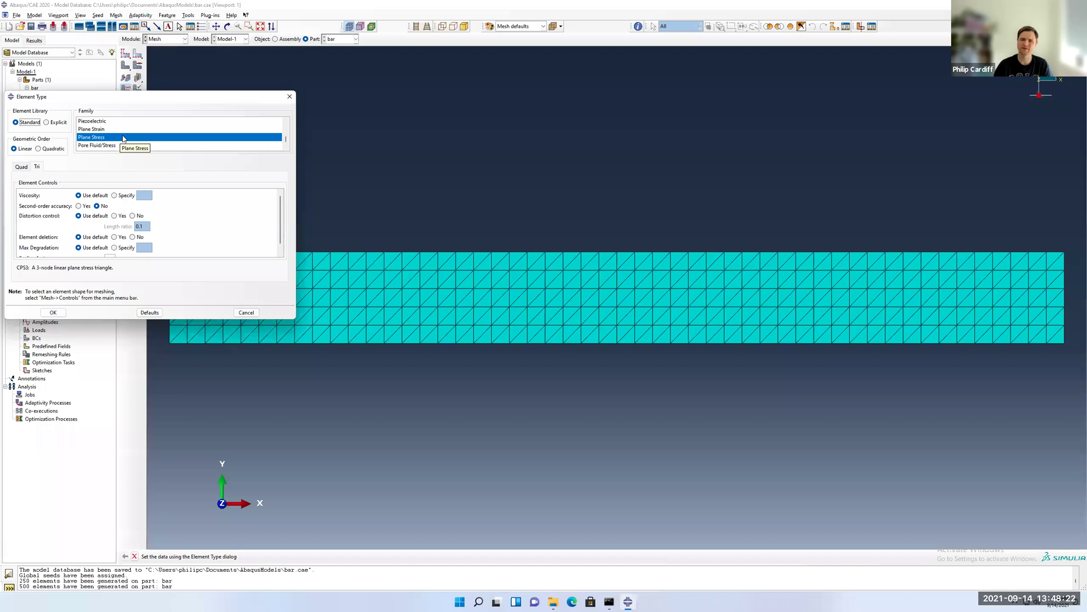
click(53, 313)
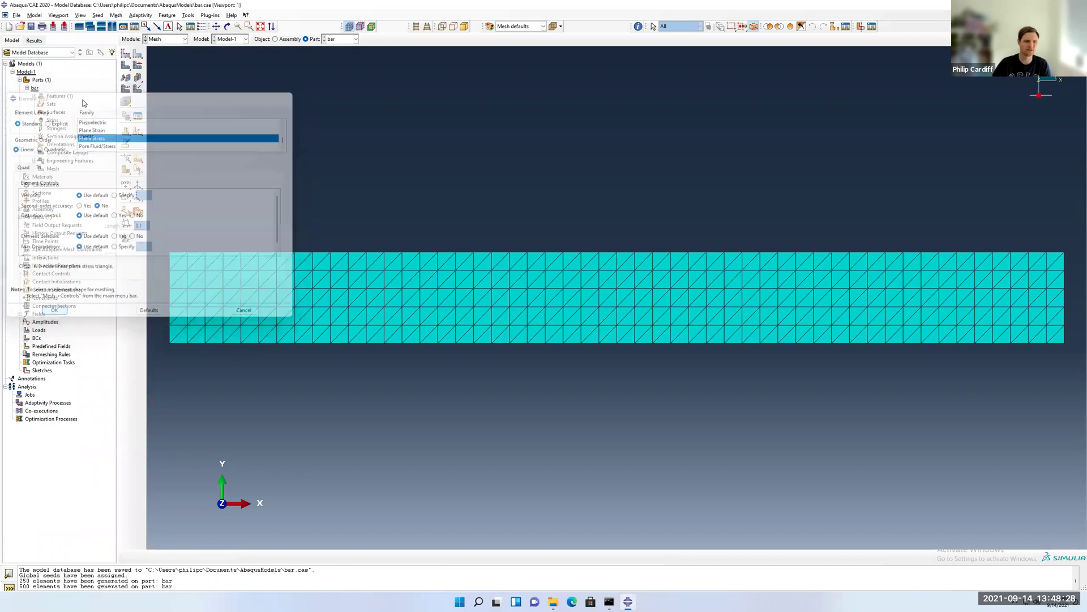
Create a material named steel and give it an isotropic elastic mechanical behavior.
click(27, 88)
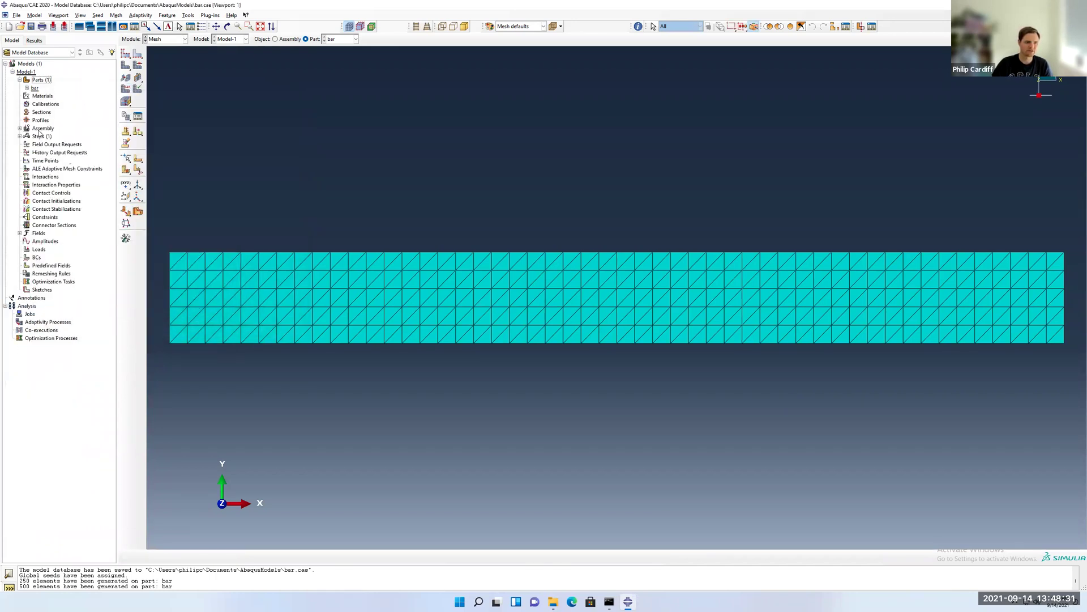
double_click(43, 96)
text(steel)
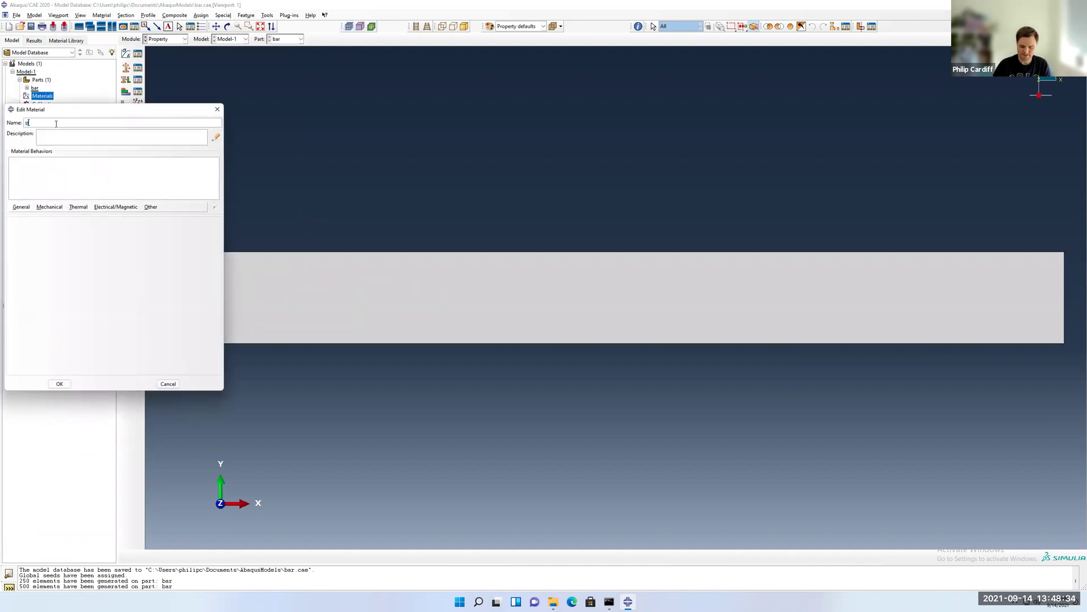
click(74, 208)
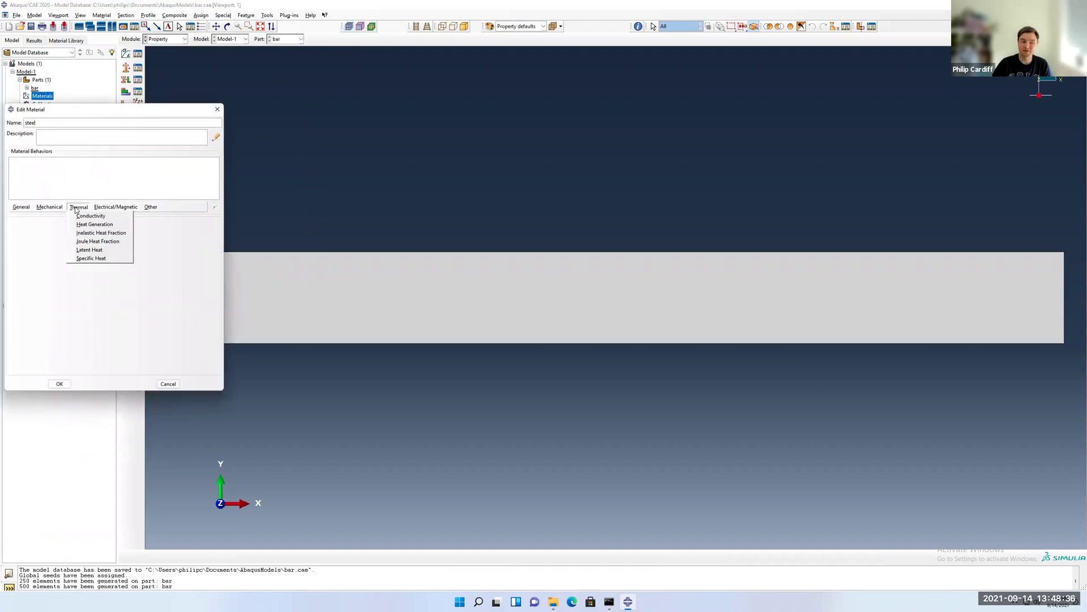
click(21, 207)
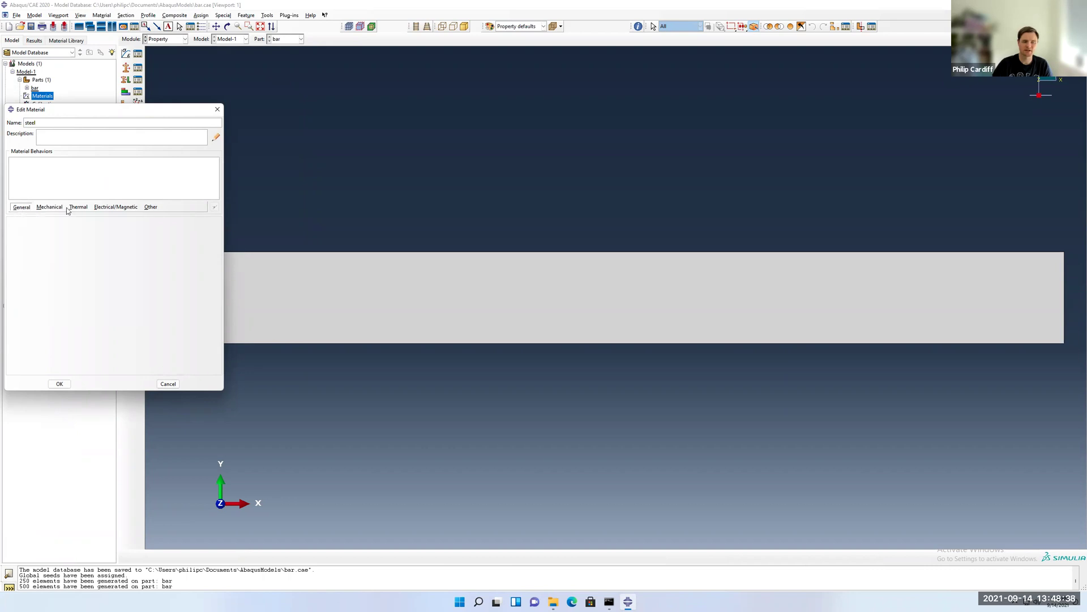
click(50, 207)
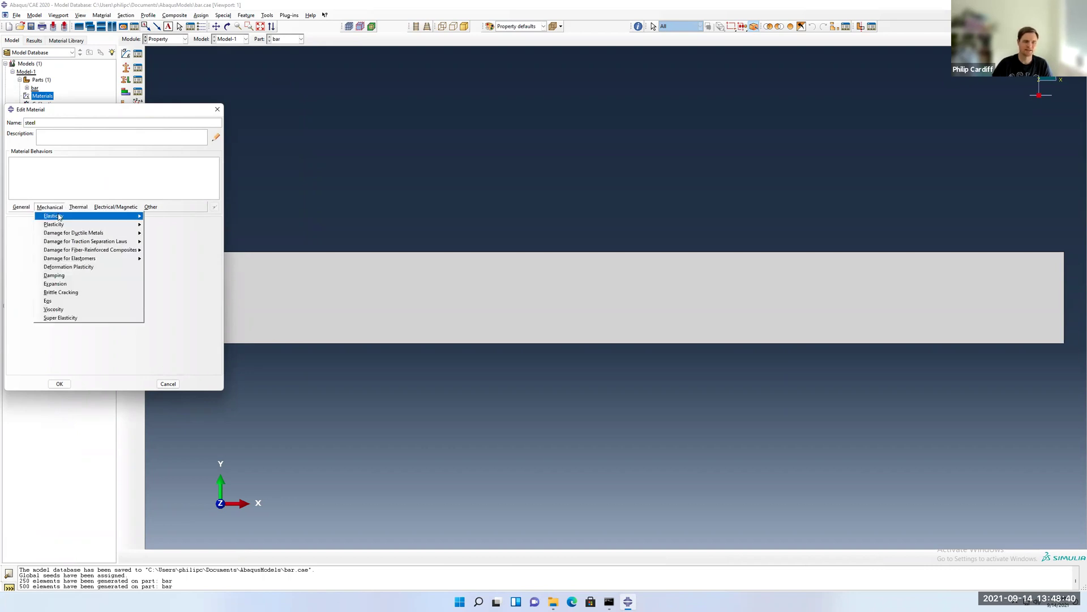
mouse_move(60, 216)
click(169, 222)
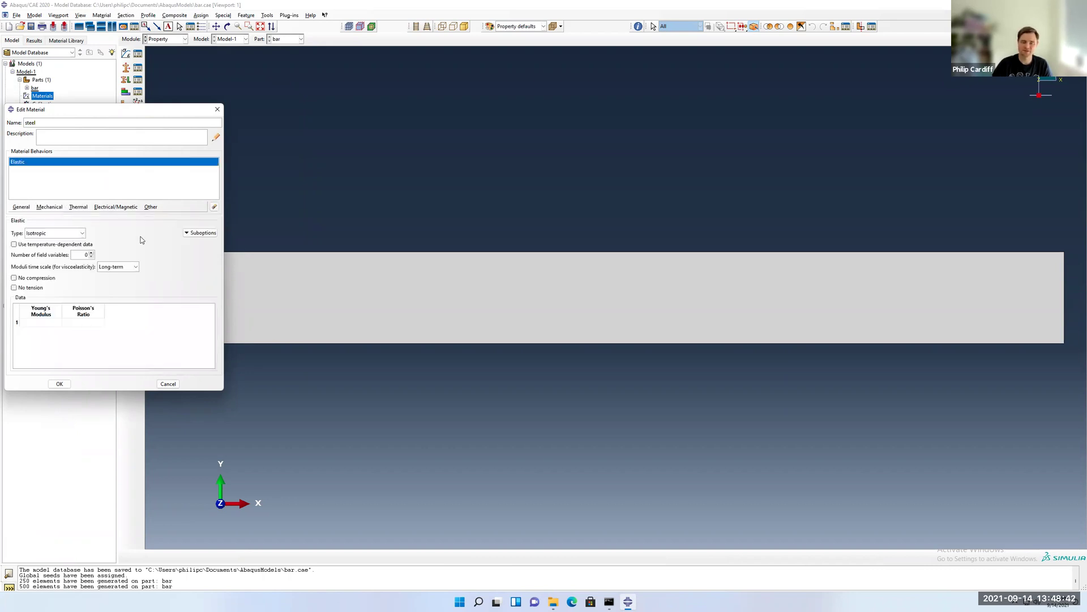
Set the steel material's Young's modulus to 200e9 and Poisson's ratio to 0.3, and save the material.
click(50, 322)
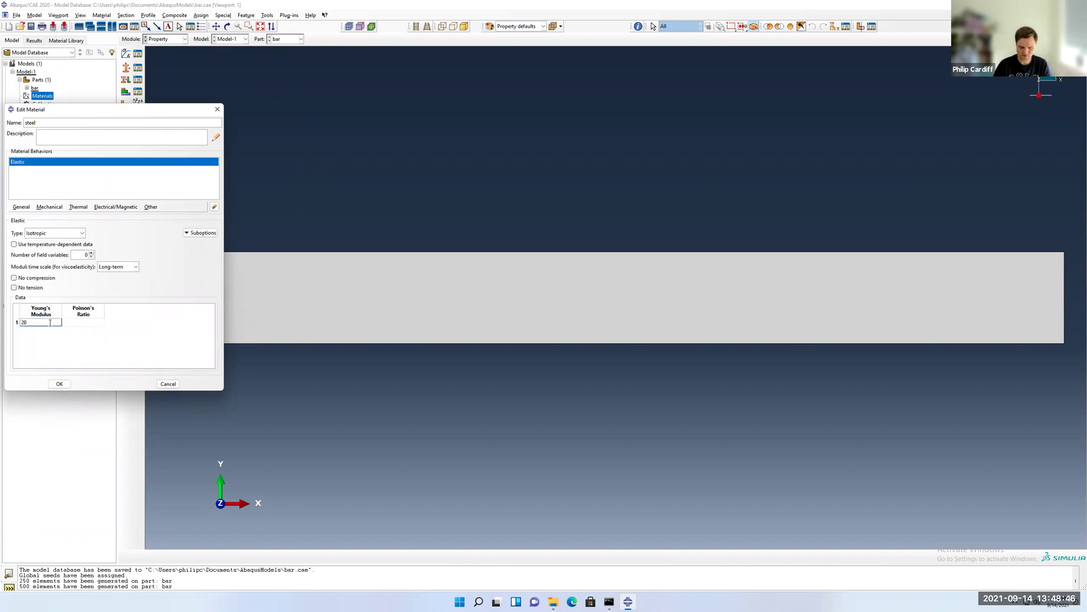
text(200e9)
click(82, 322)
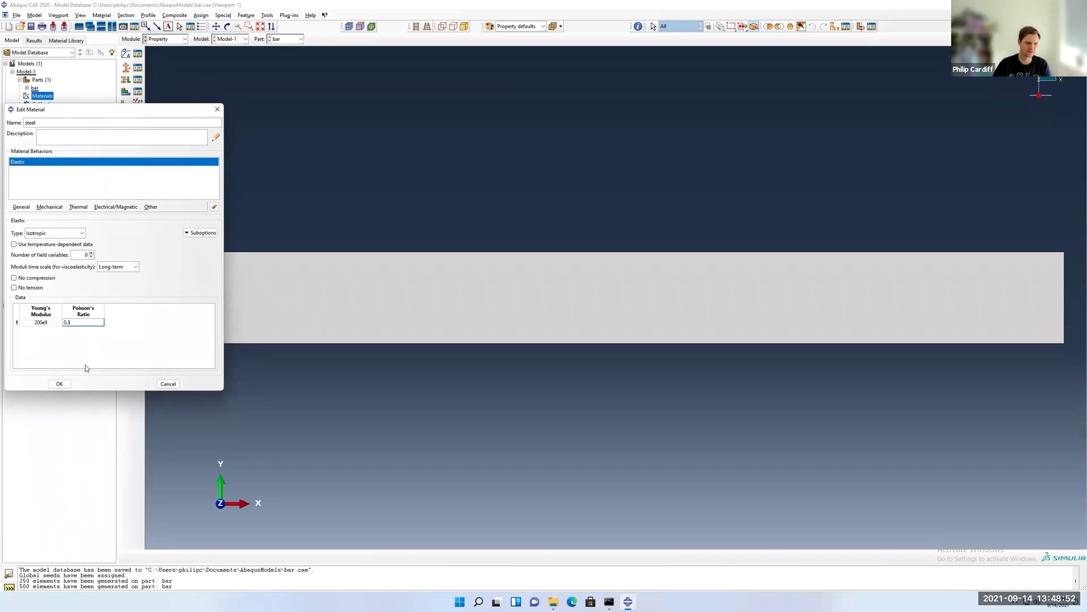
click(61, 383)
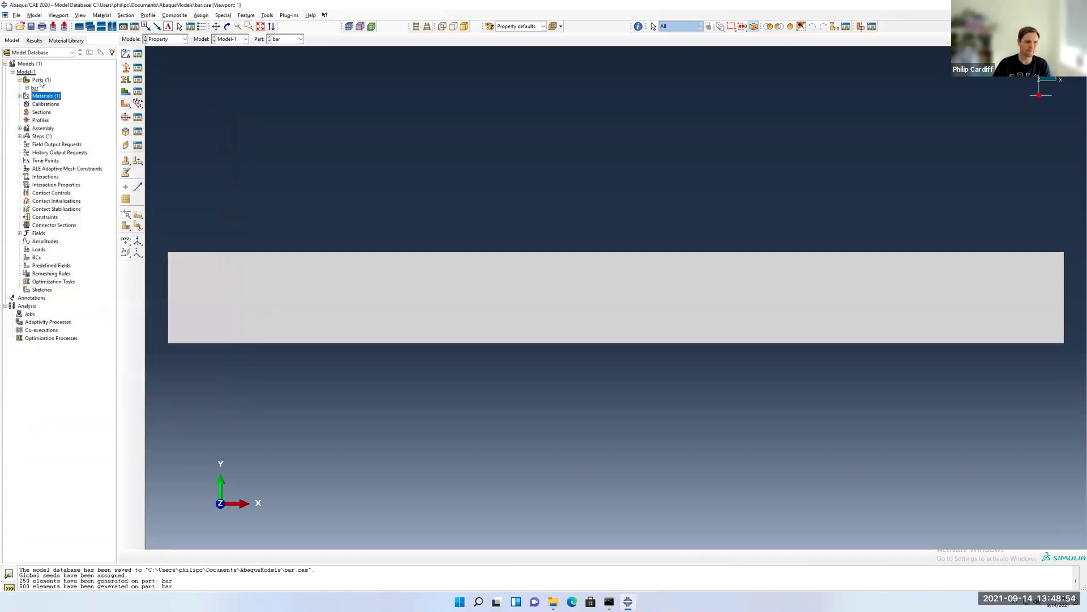
Create a solid, homogeneous section named steelSection that uses the steel material.
double_click(44, 112)
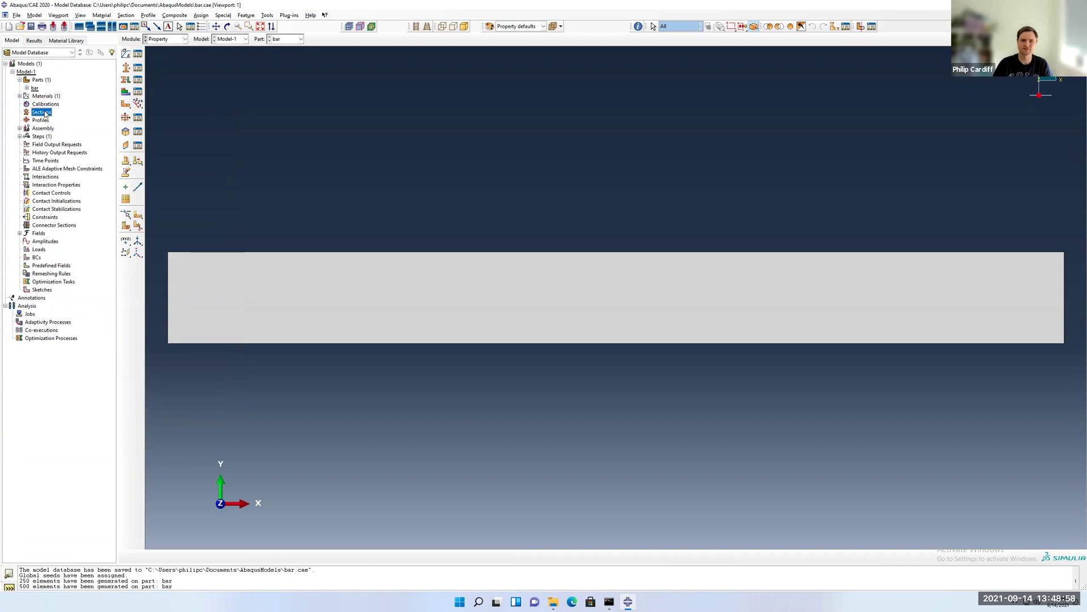
text(steelSection)
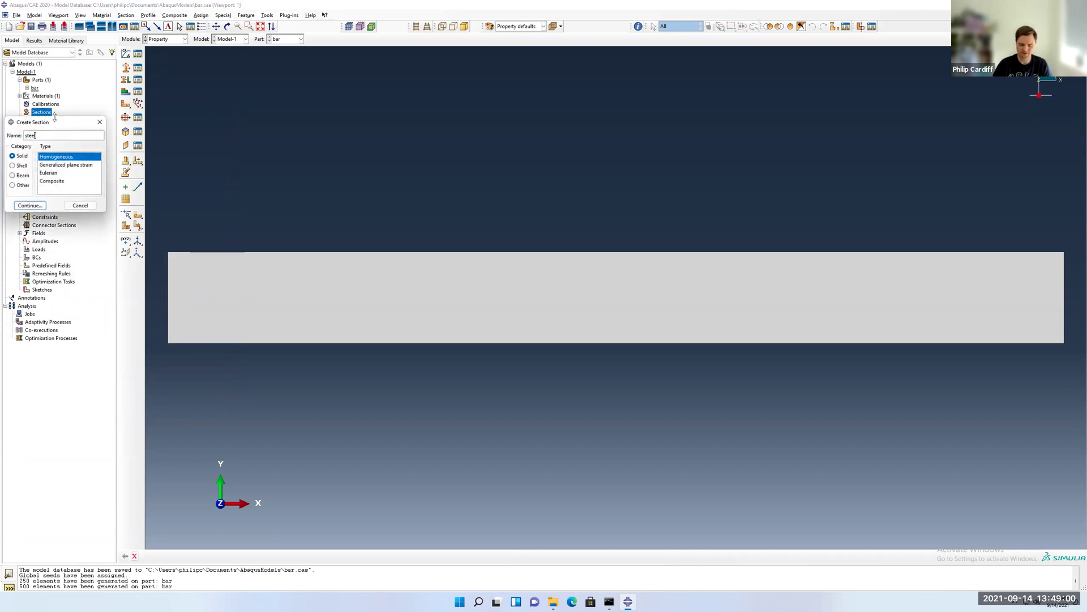
click(31, 205)
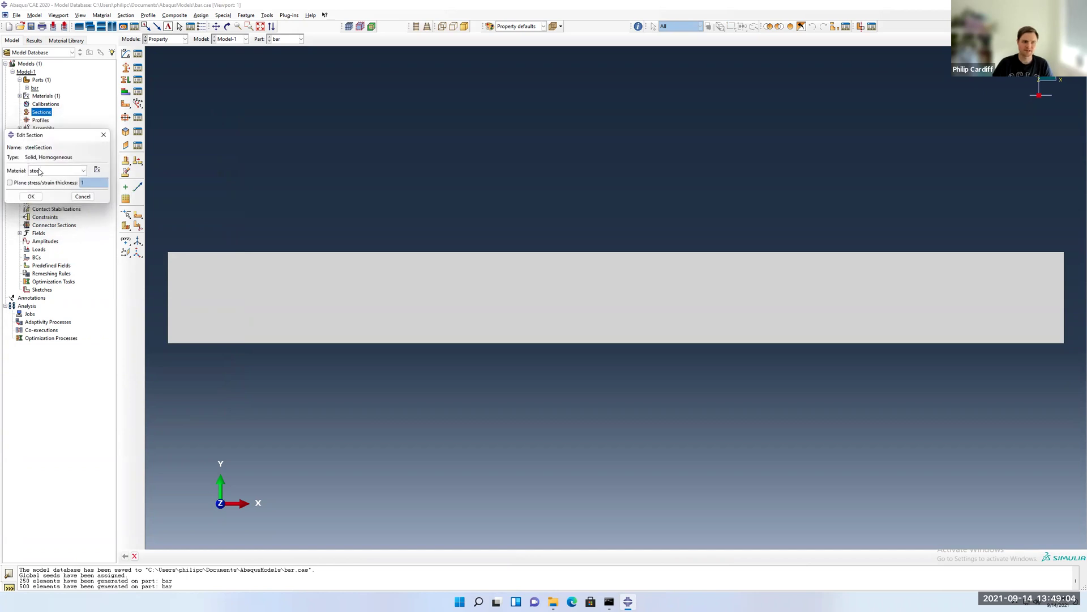
click(30, 196)
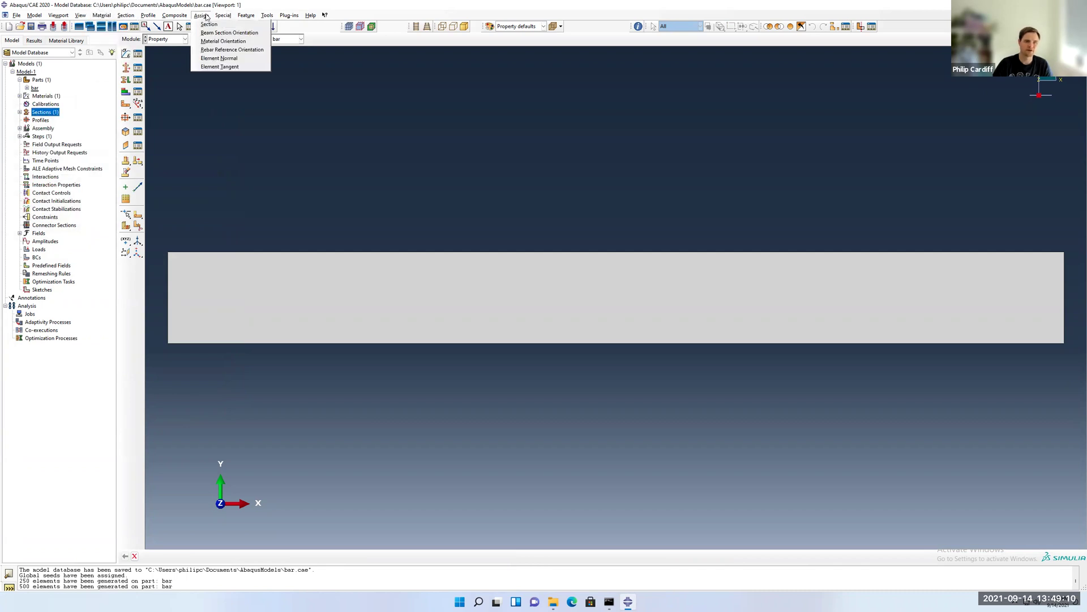
Assign steelSection to the whole bar part, creating a set named all for the region.
click(27, 88)
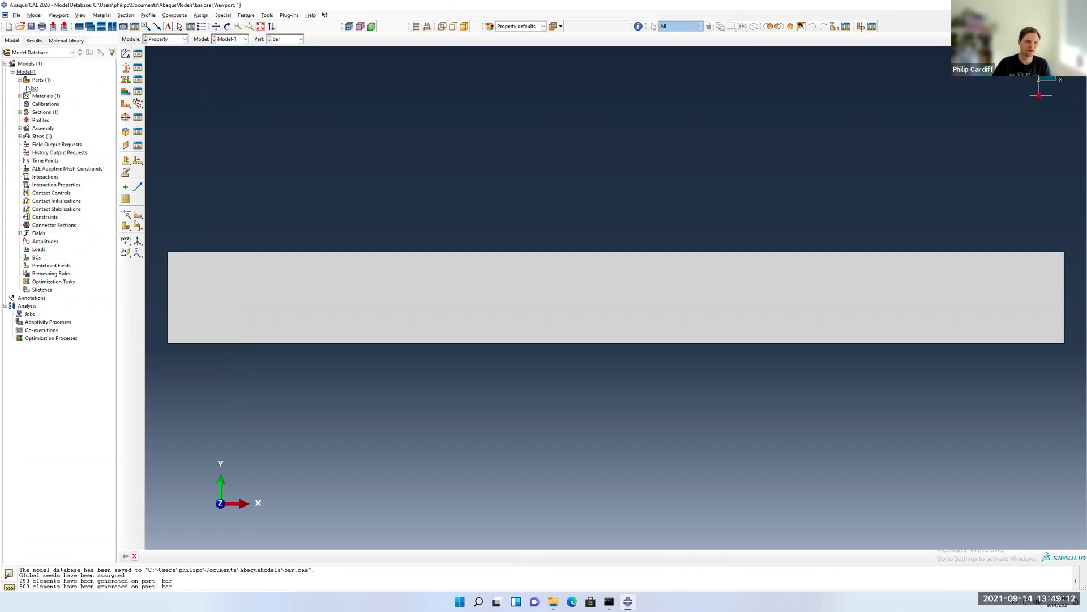
click(27, 87)
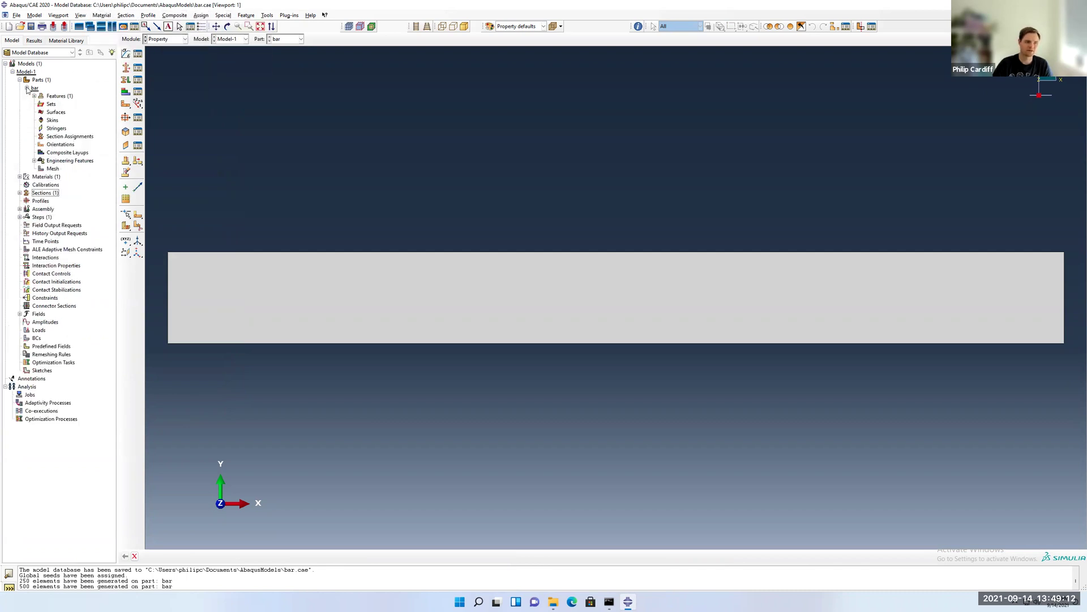
double_click(51, 137)
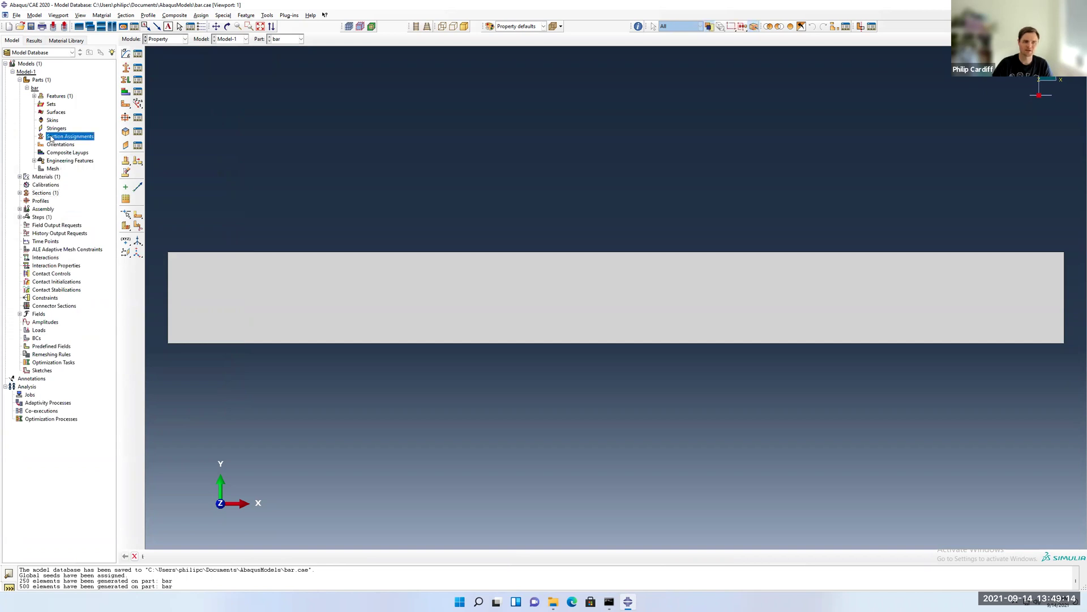
click(356, 426)
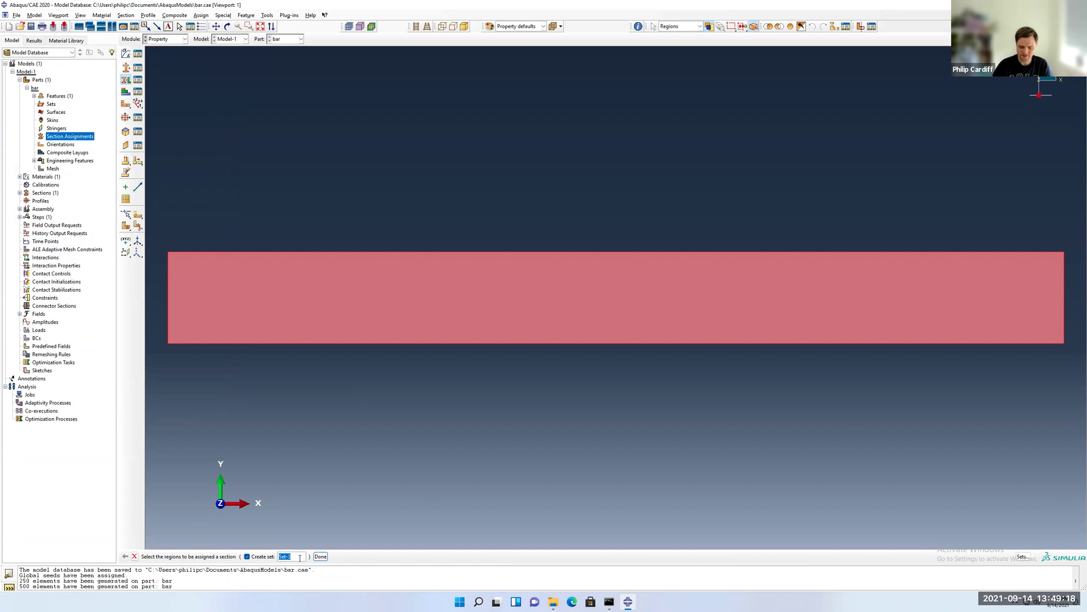
text(all)
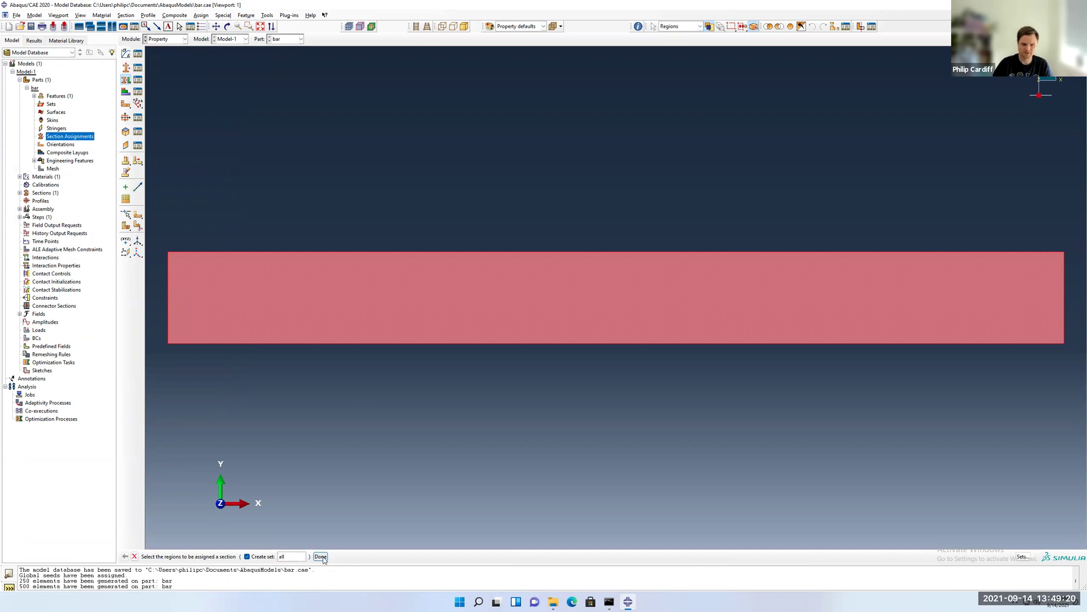
click(321, 557)
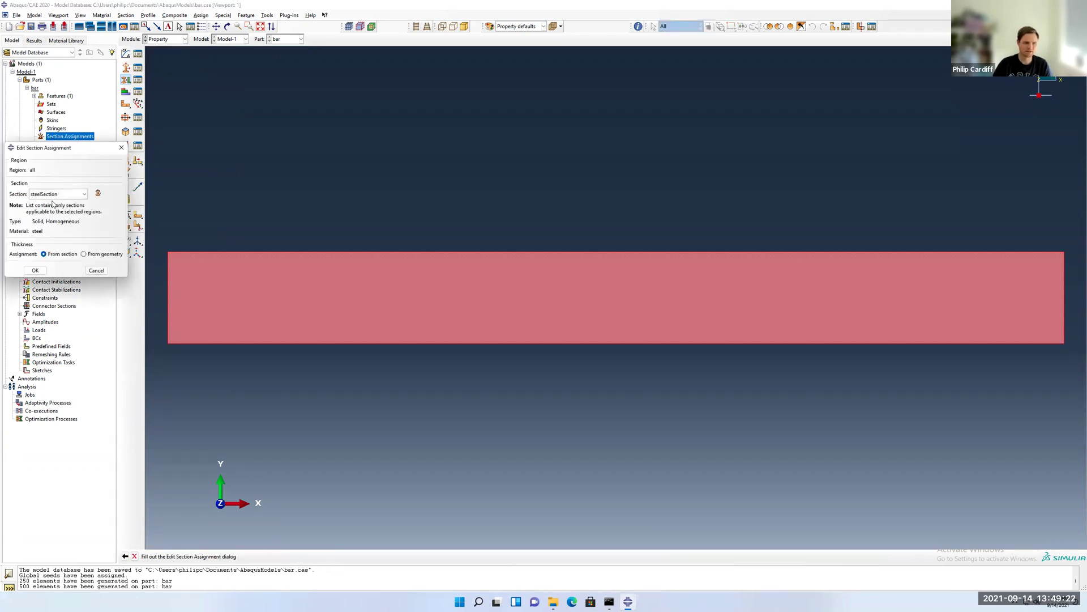
click(35, 270)
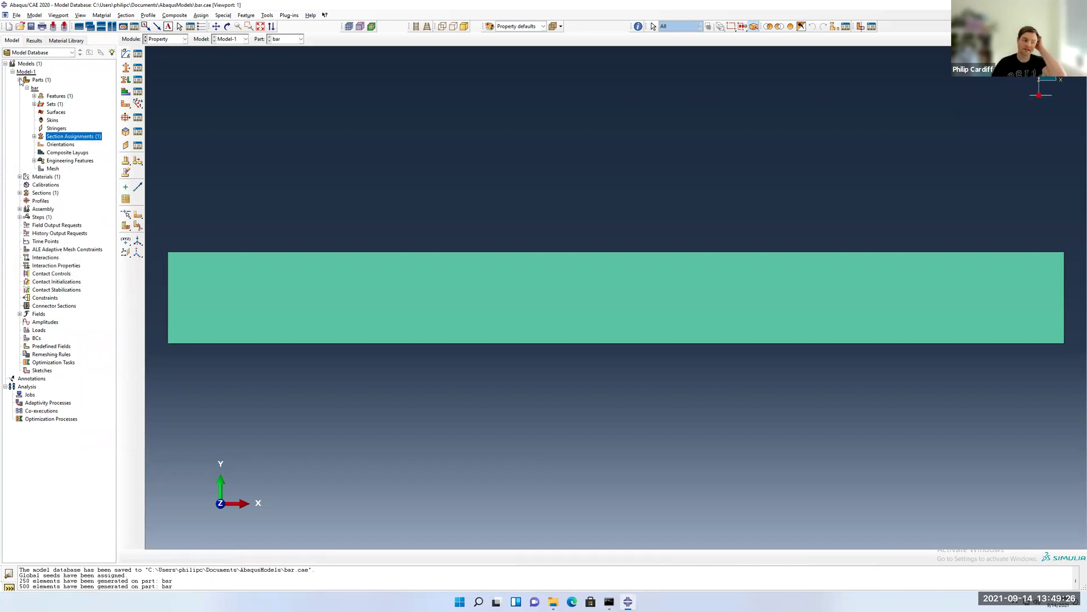
Add a dependent instance of the bar part to the assembly.
click(20, 80)
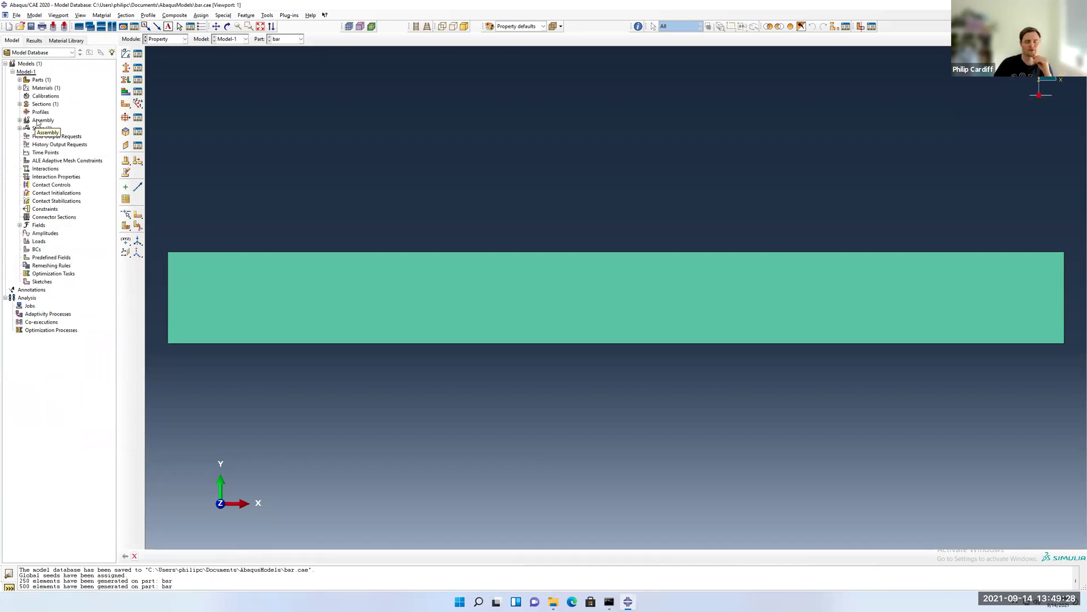
click(20, 120)
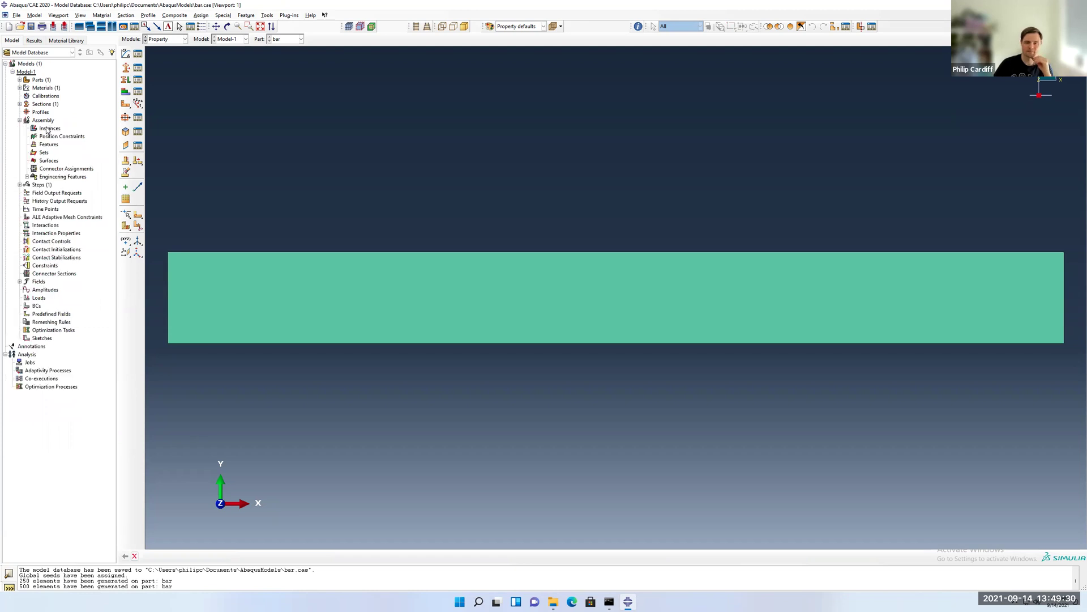
double_click(49, 128)
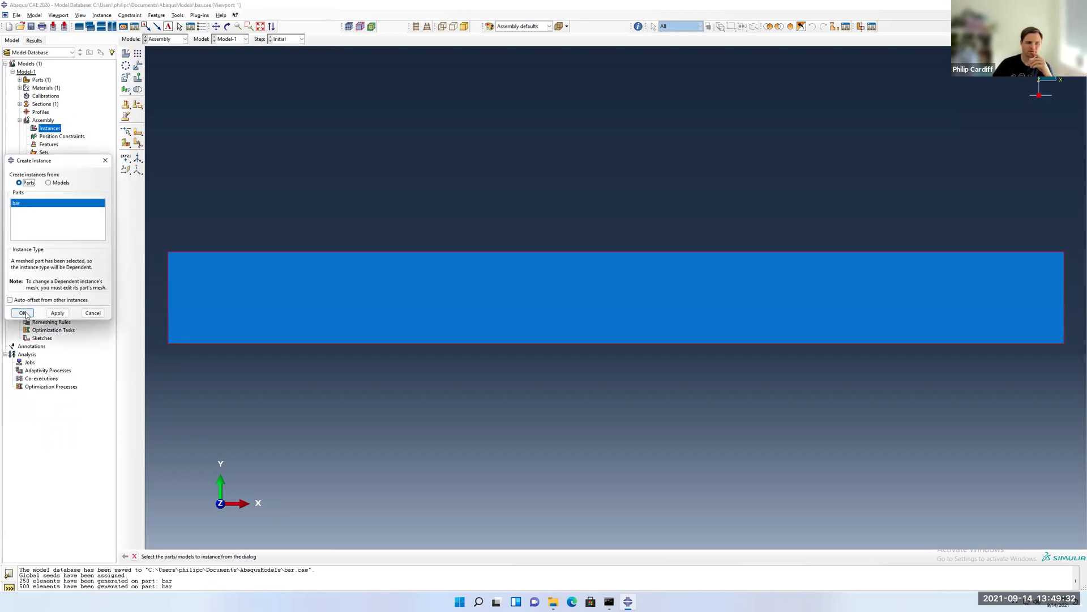
click(23, 314)
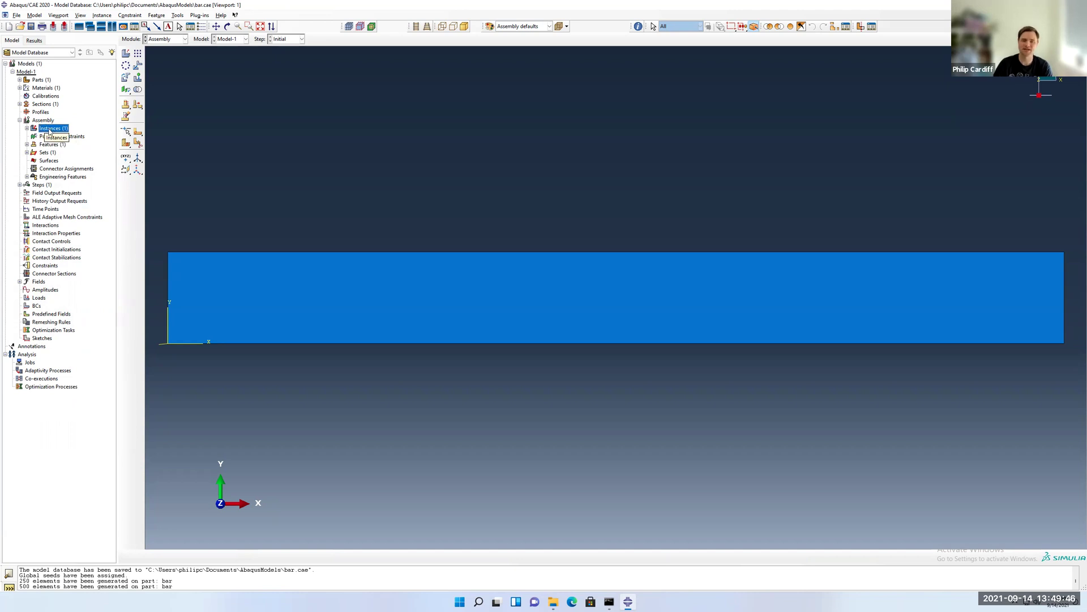
Create a Static, General analysis step after Initial, keeping the time period at 1 and Nlgeom off.
click(20, 185)
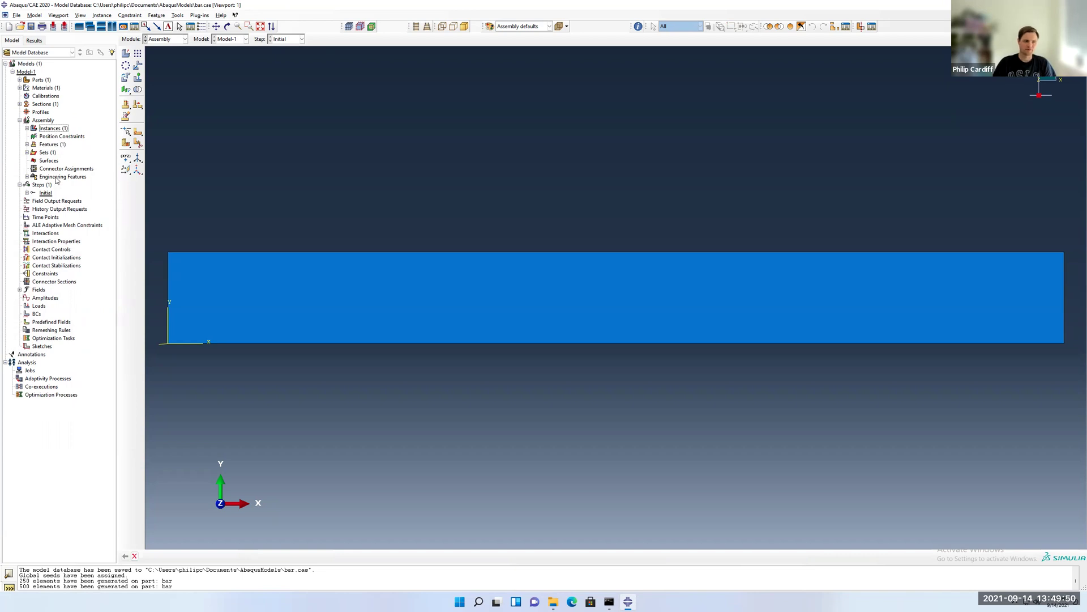
double_click(39, 185)
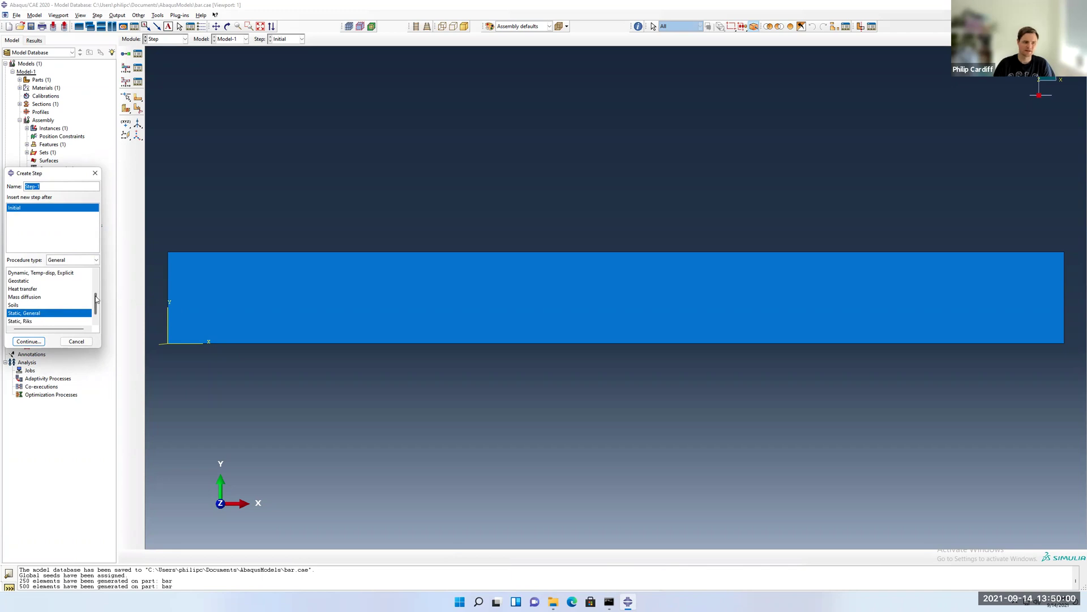
scroll(96, 299, down, 1)
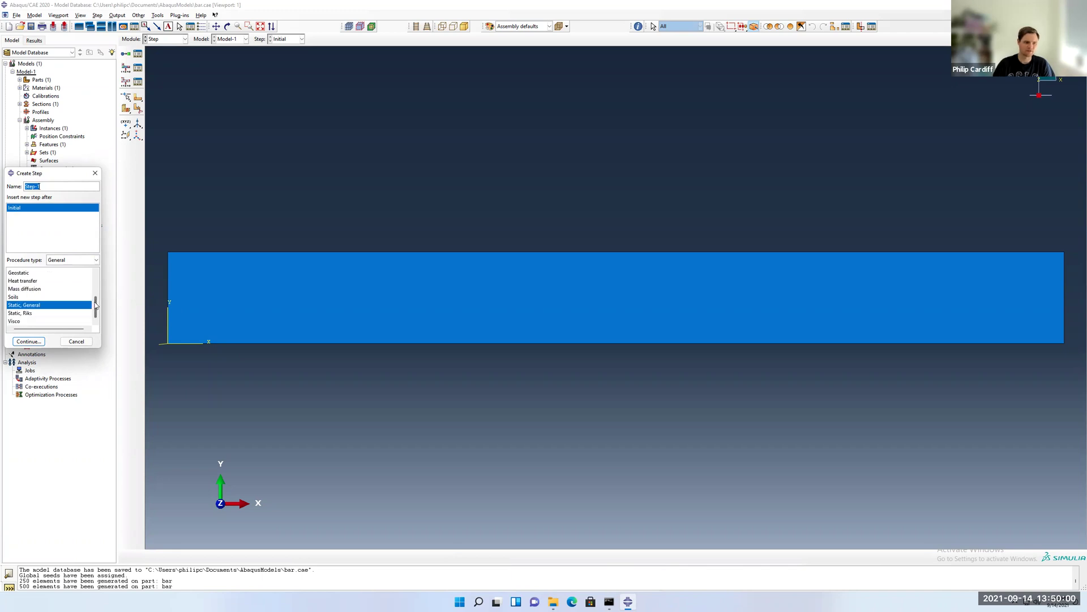
click(30, 342)
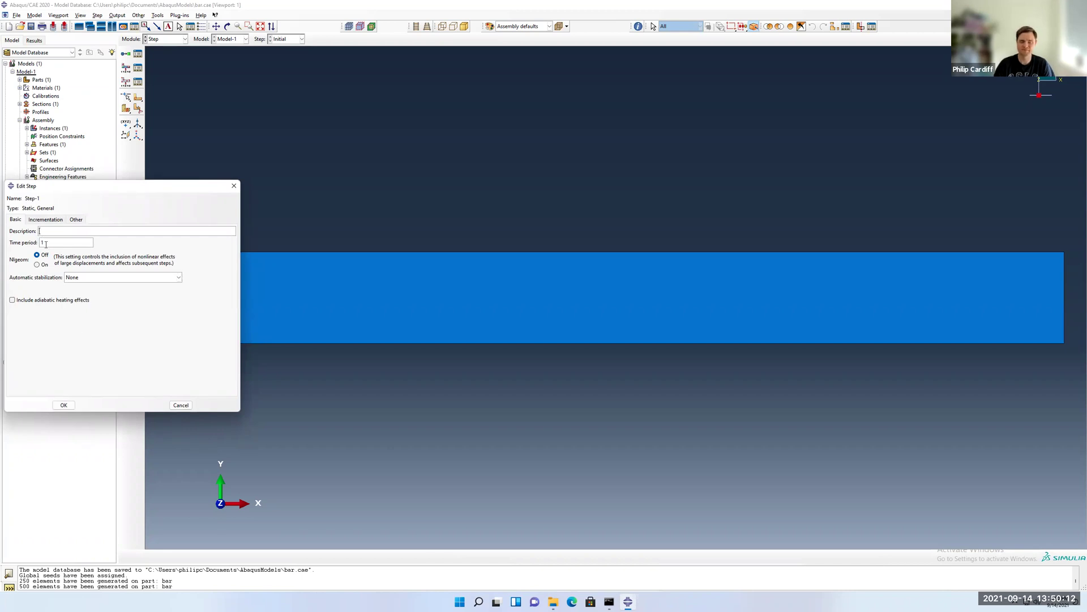
click(64, 405)
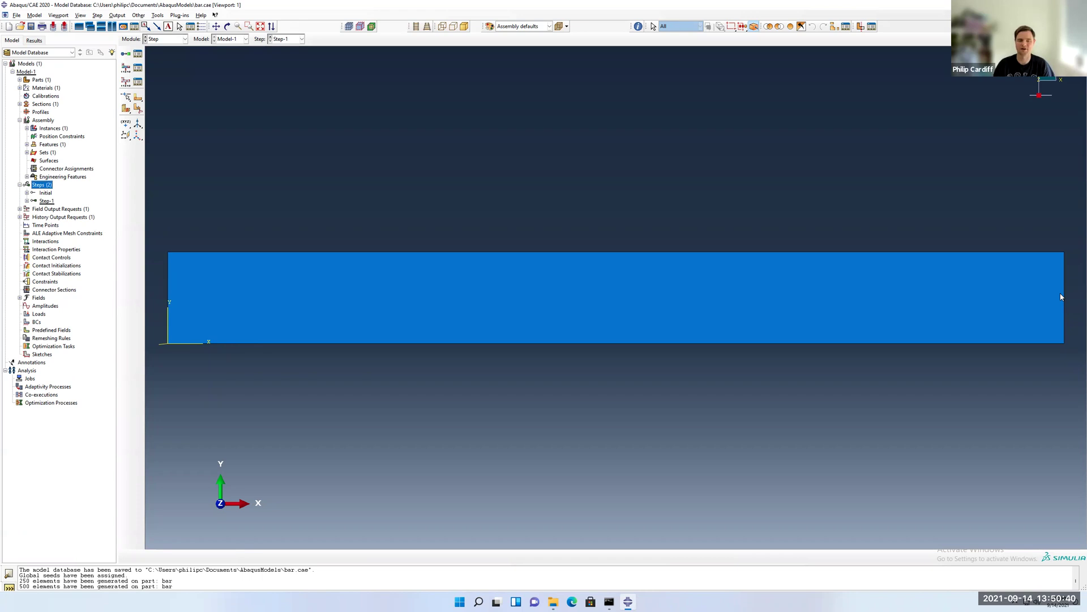
Create an Encastre boundary condition named left in Step-1 on the bar's left edge, using a region set named left.
double_click(36, 322)
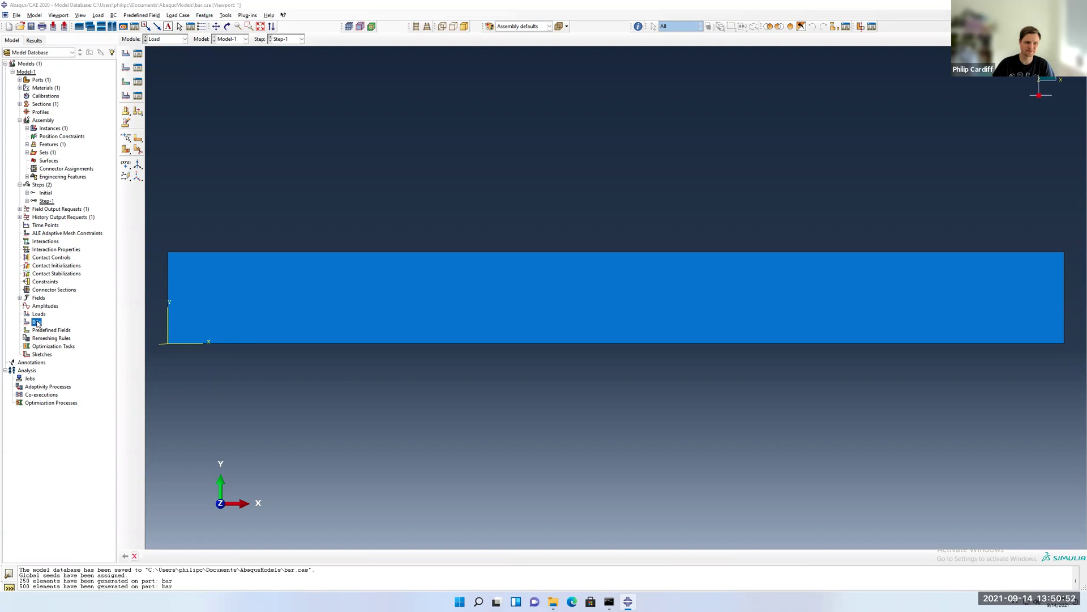
double_click(36, 323)
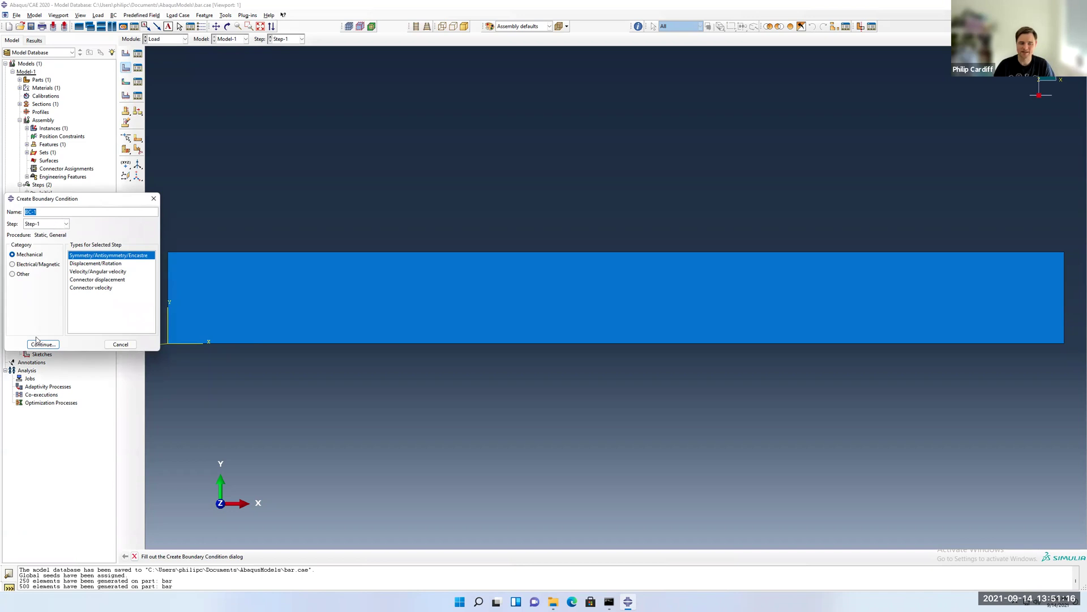
text(left)
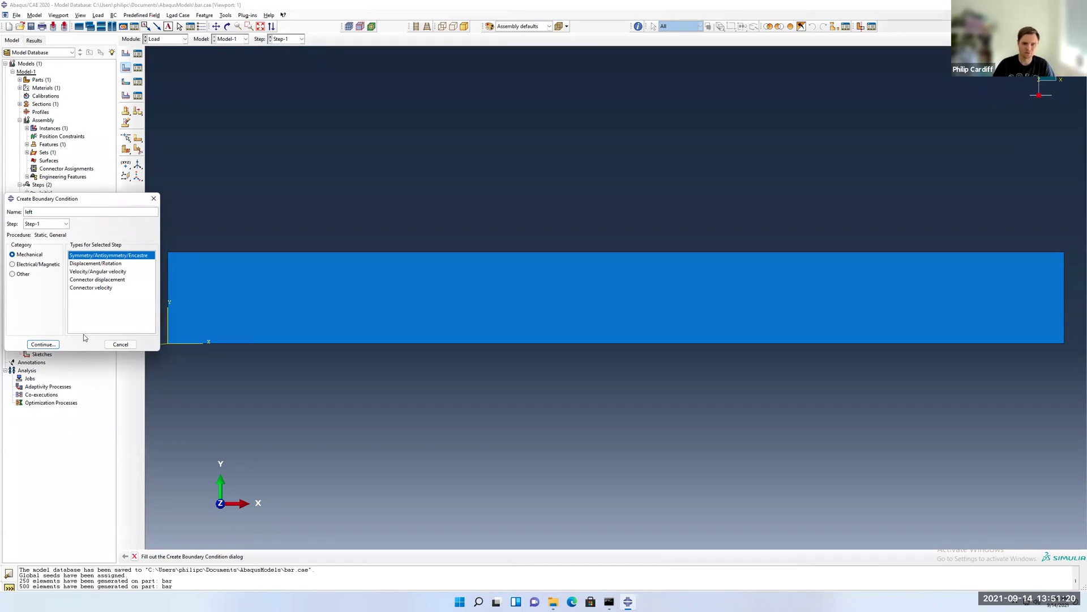
key(Return)
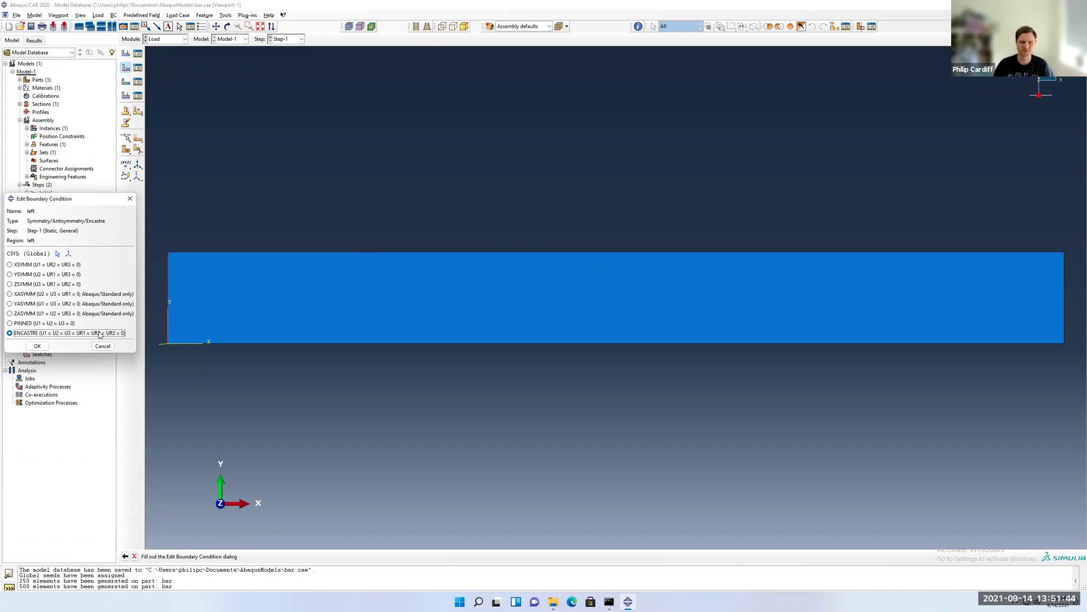
click(37, 346)
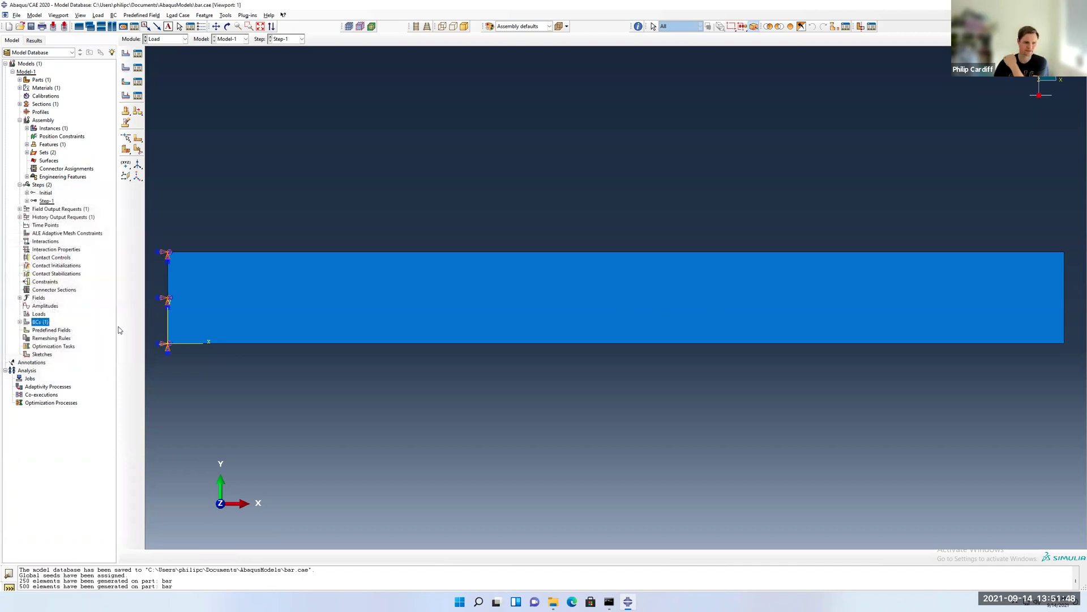
Create a uniform Pressure load named right in Step-1 on the bar's right edge, with surface name right and magnitude -1e6.
double_click(39, 314)
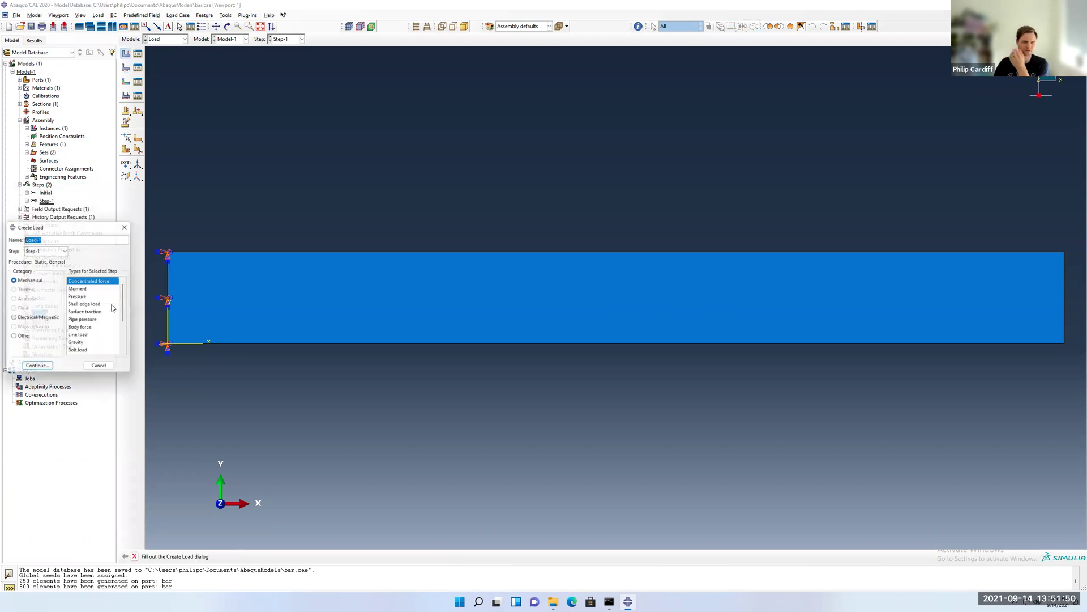
click(79, 297)
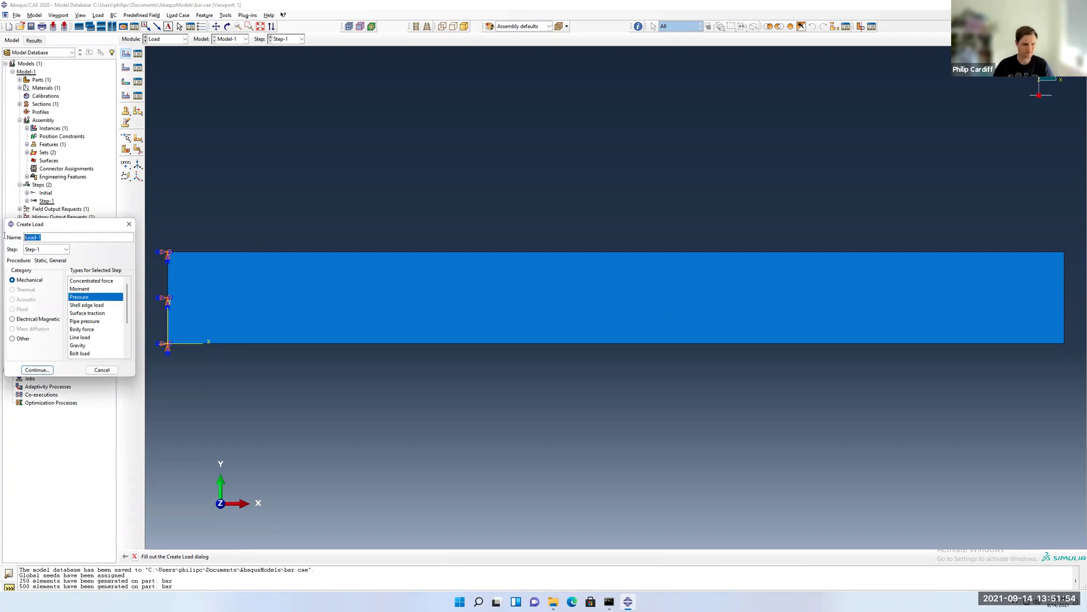
text(right)
click(37, 369)
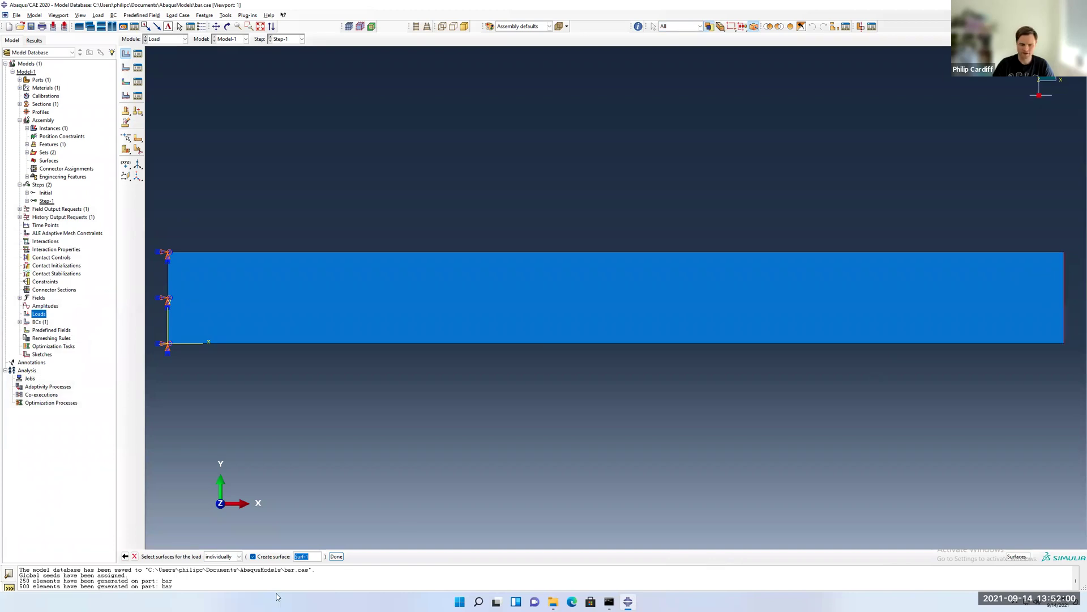
text(right)
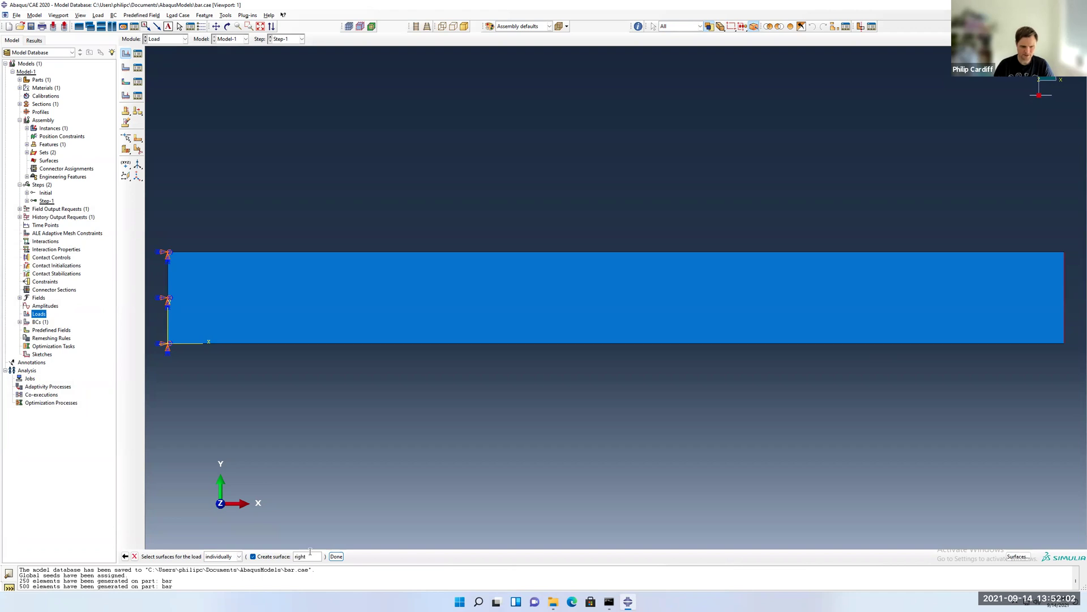
click(336, 557)
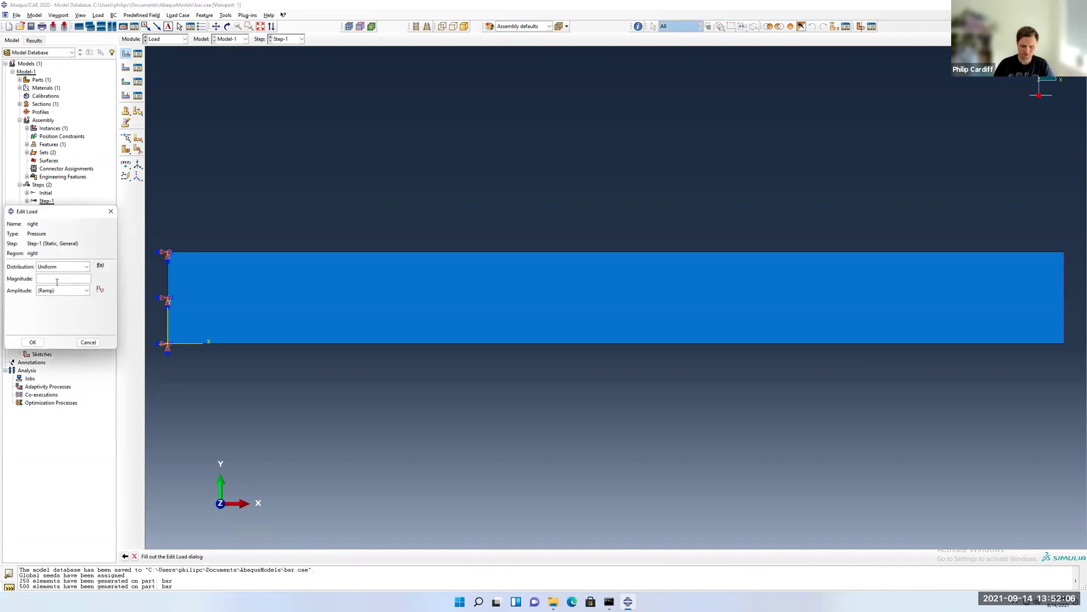
text(-1e6)
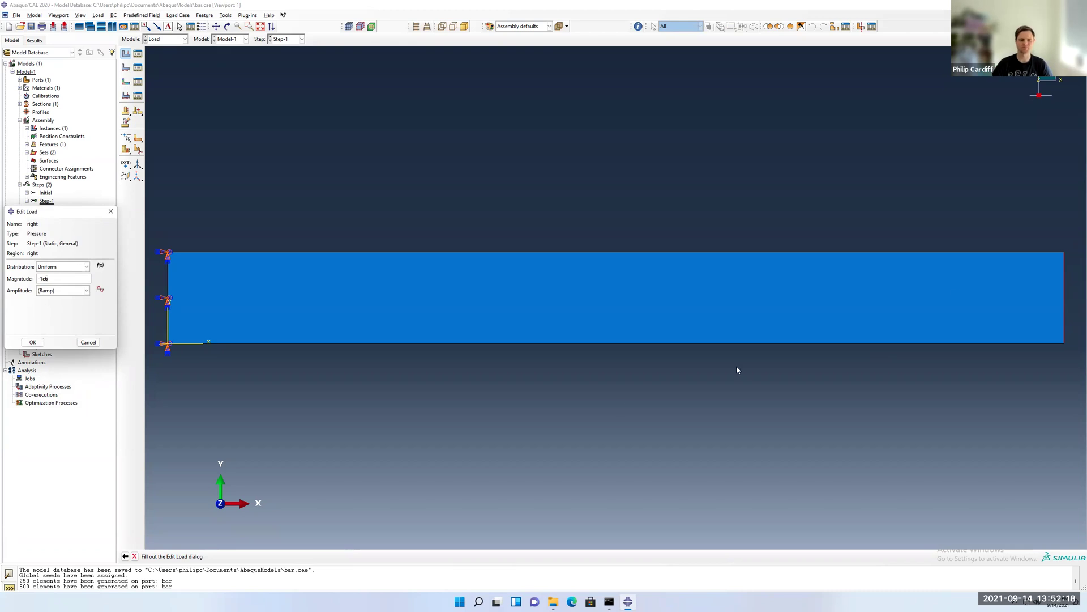
click(32, 342)
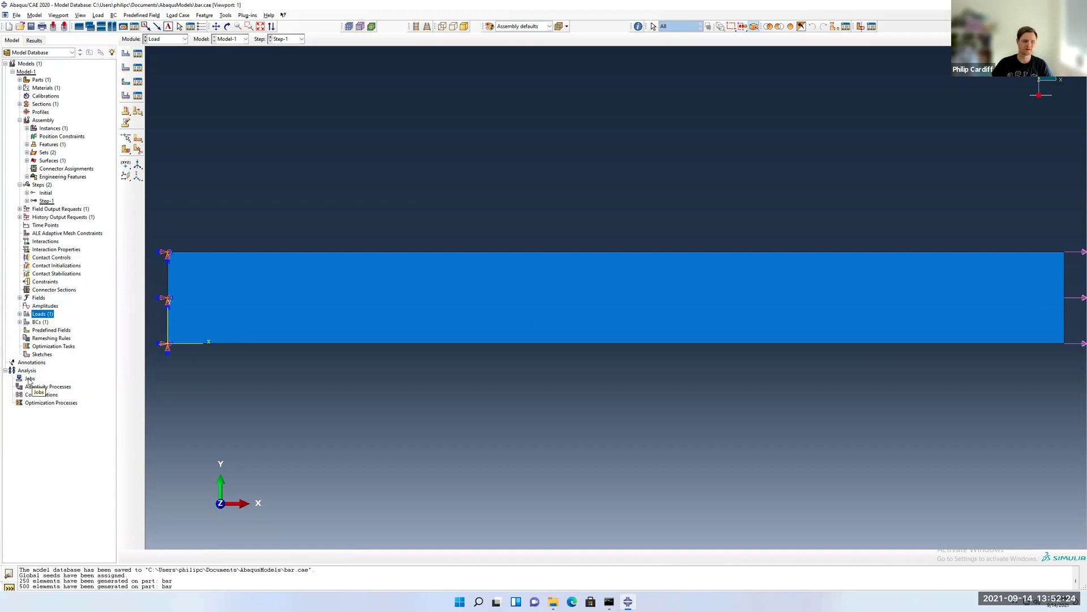
Rename Model-1 to bar and save the model database.
double_click(30, 380)
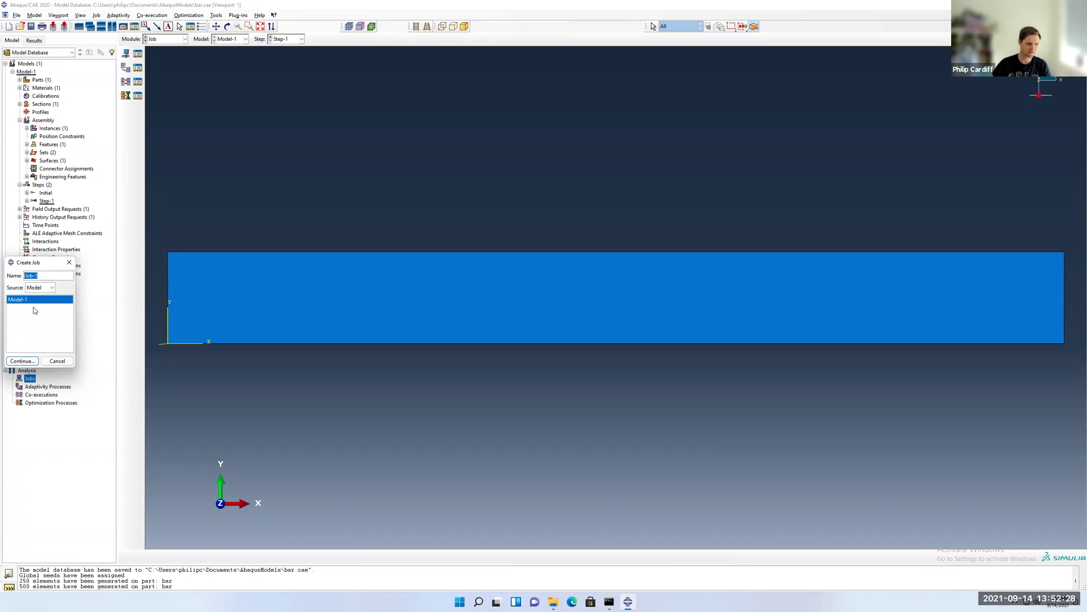
click(57, 361)
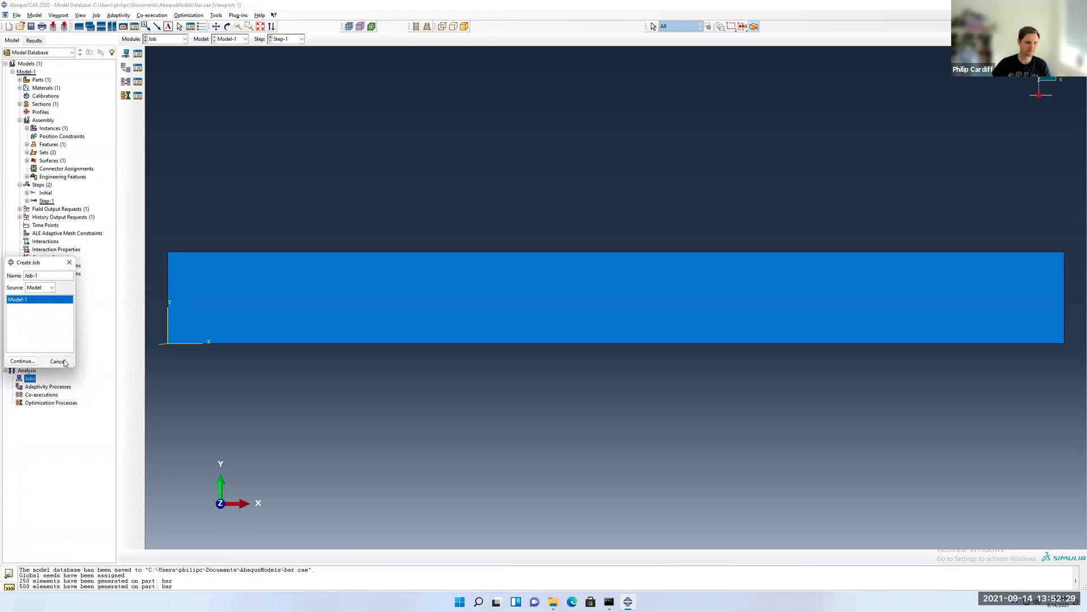
right_click(30, 72)
click(59, 114)
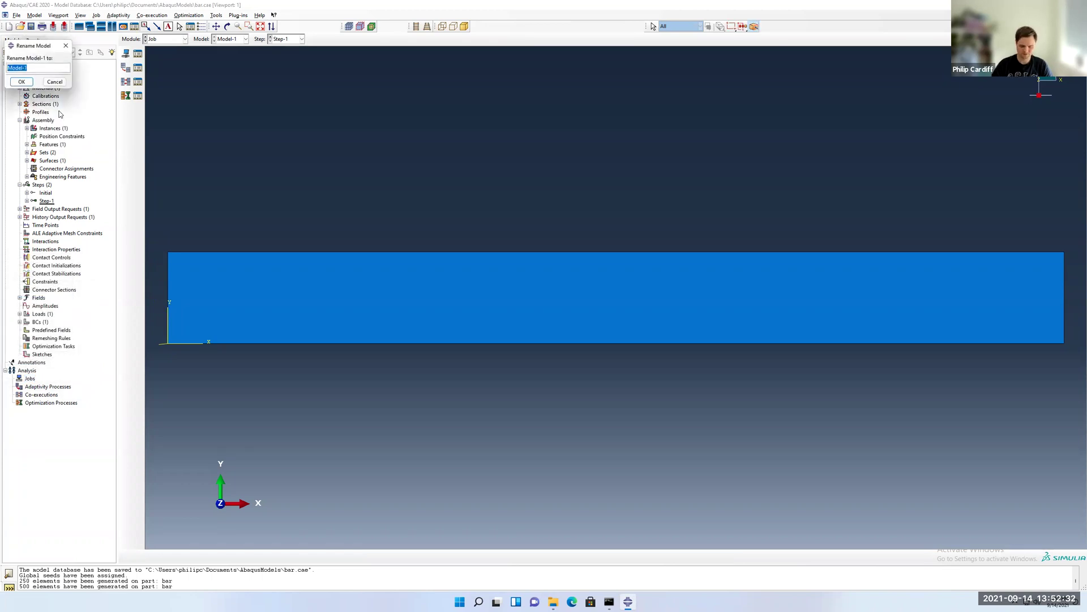
text(bar)
click(21, 82)
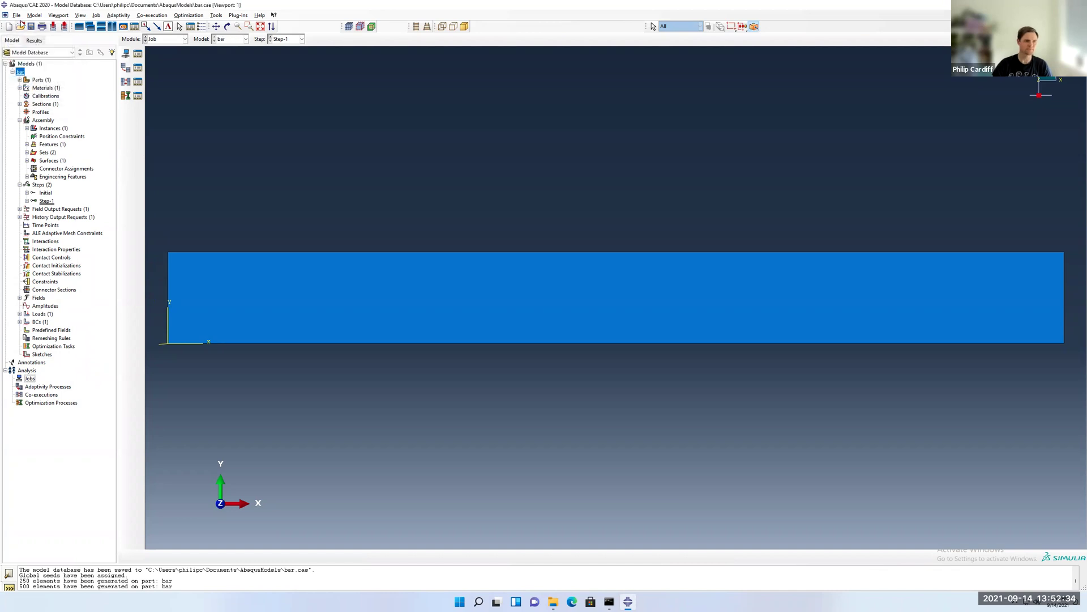
click(31, 26)
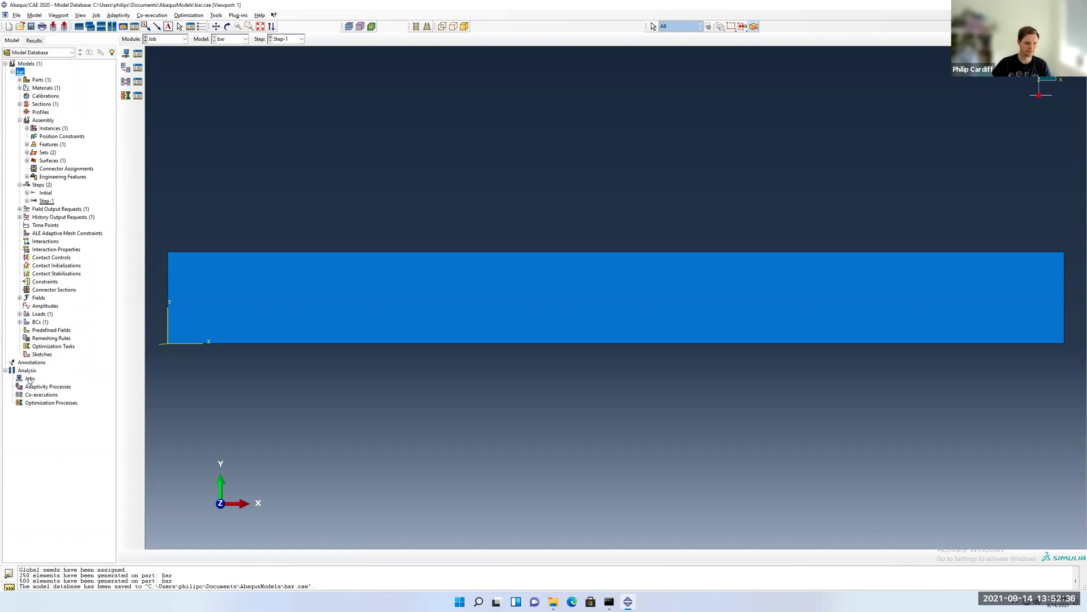
Create a full-analysis job named bar from the bar model with default settings and submit it.
double_click(29, 379)
text(bar)
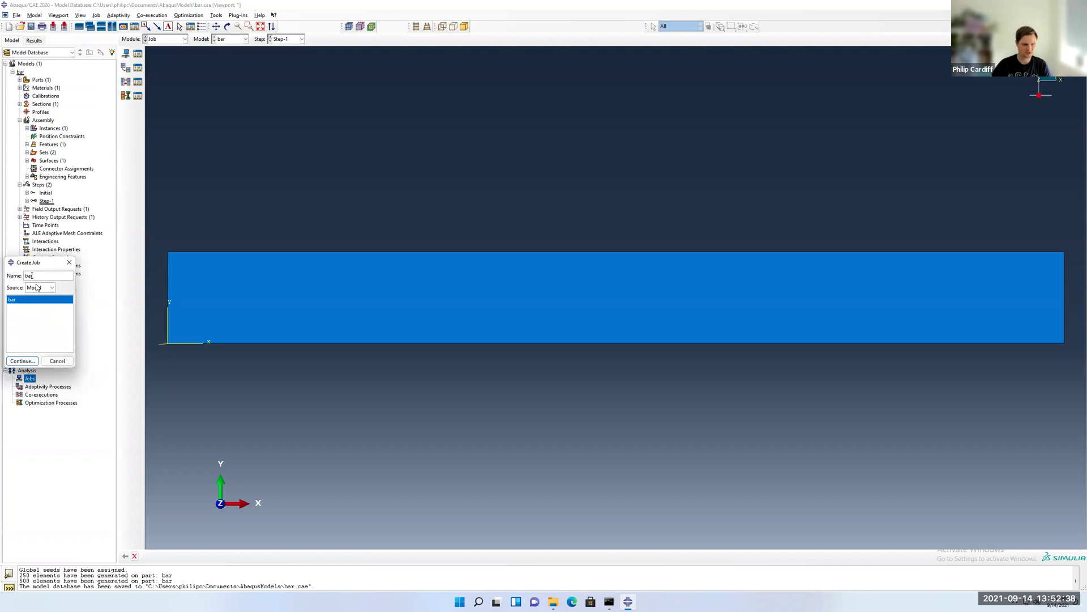
click(22, 361)
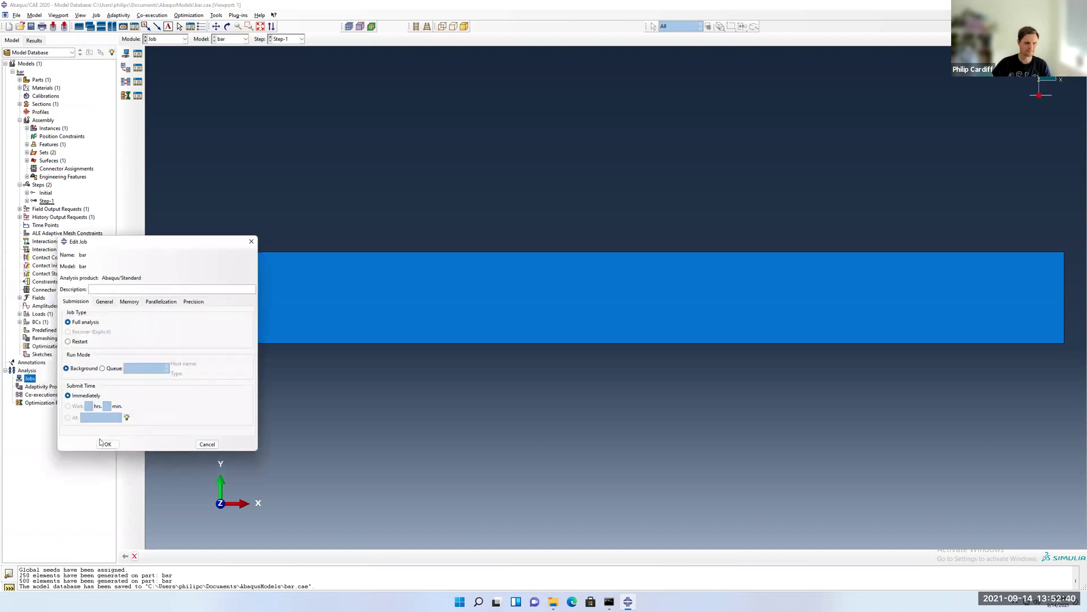
click(107, 444)
right_click(27, 386)
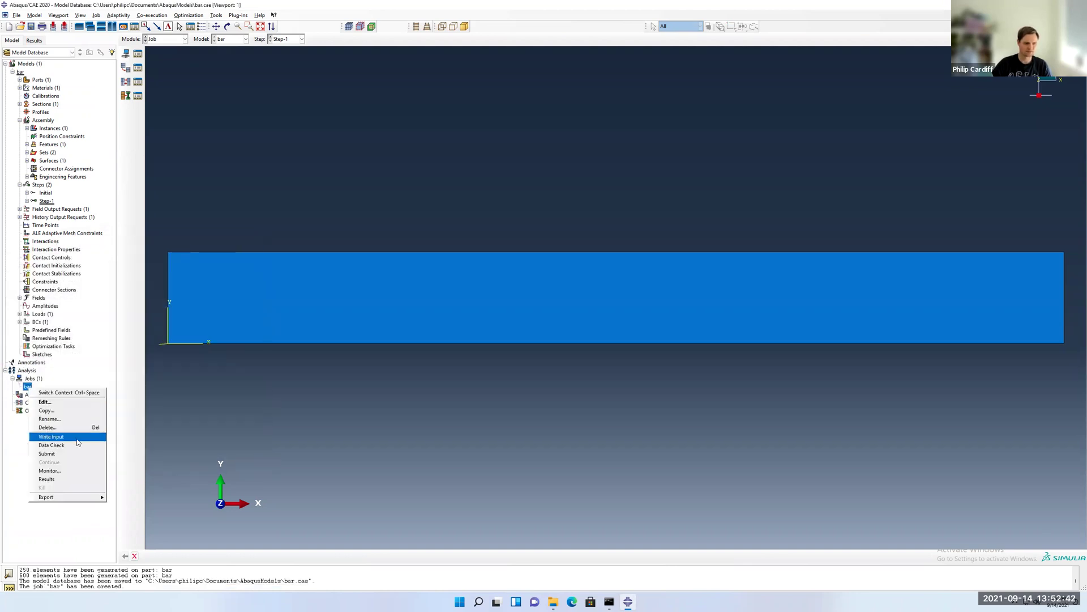
click(77, 452)
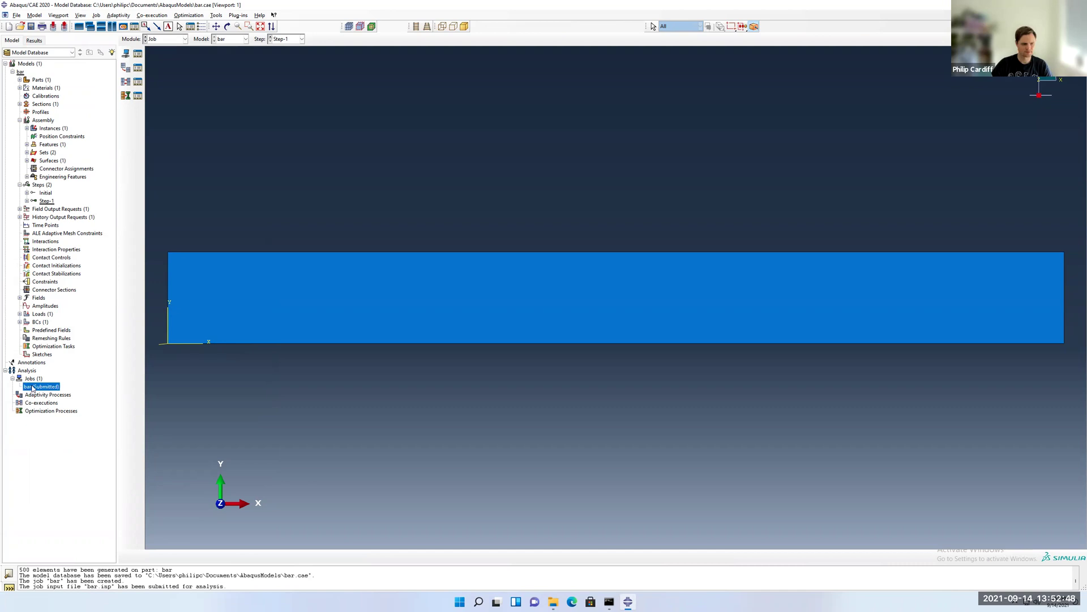
Monitor the bar job's progress and check its errors, warnings and output.
right_click(32, 388)
click(57, 467)
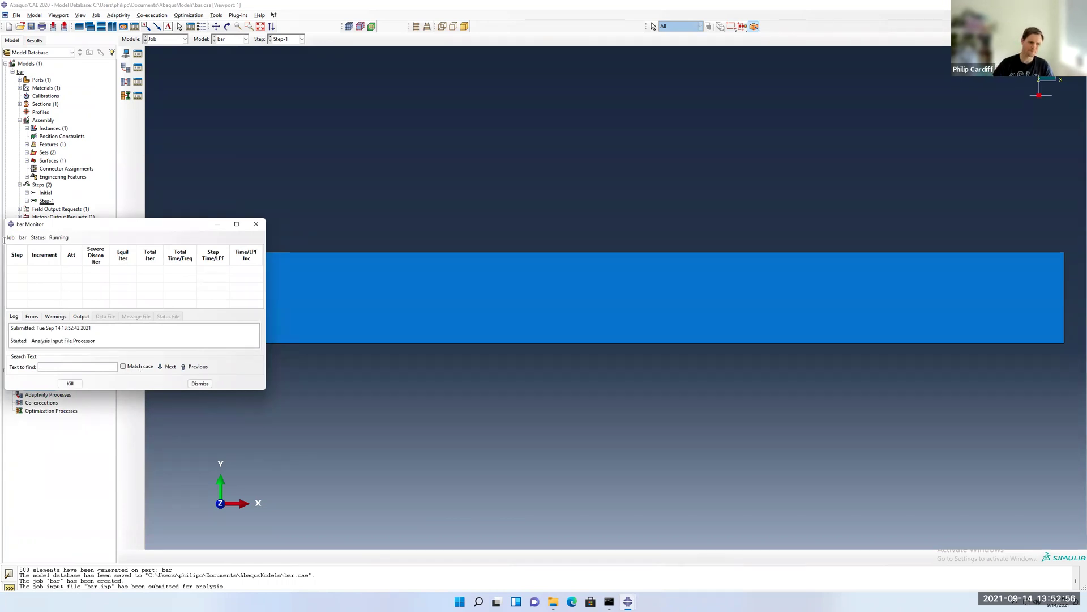
drag(101, 225, 283, 235)
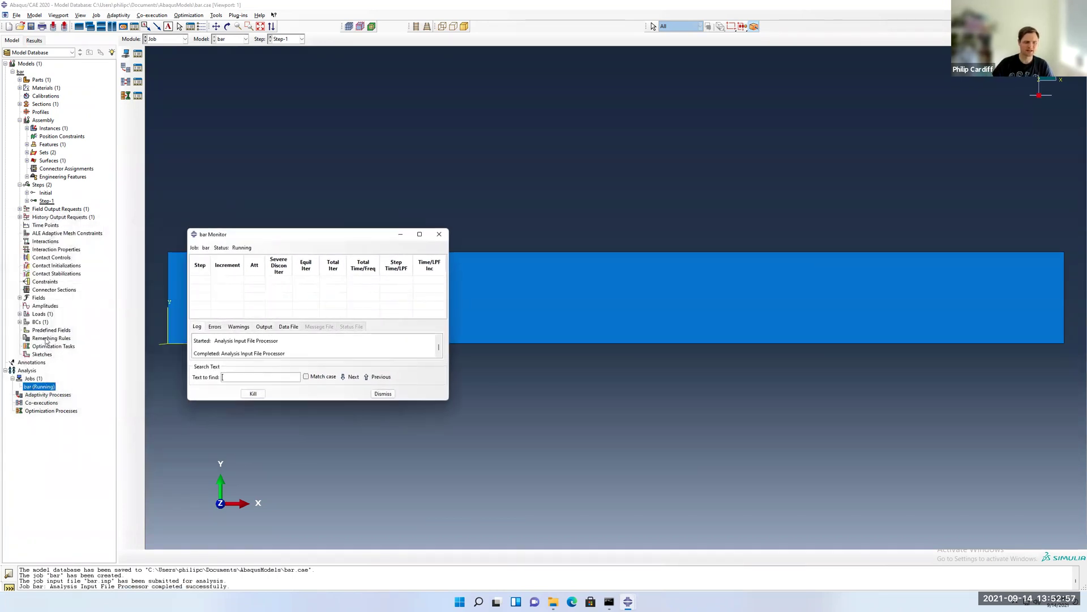
right_click(41, 388)
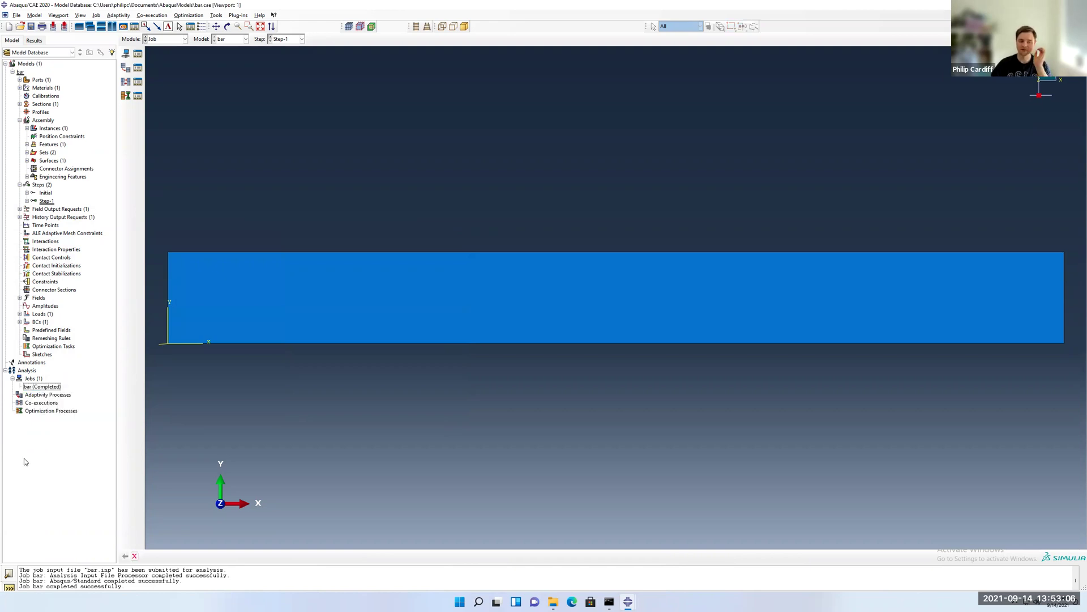
right_click(41, 388)
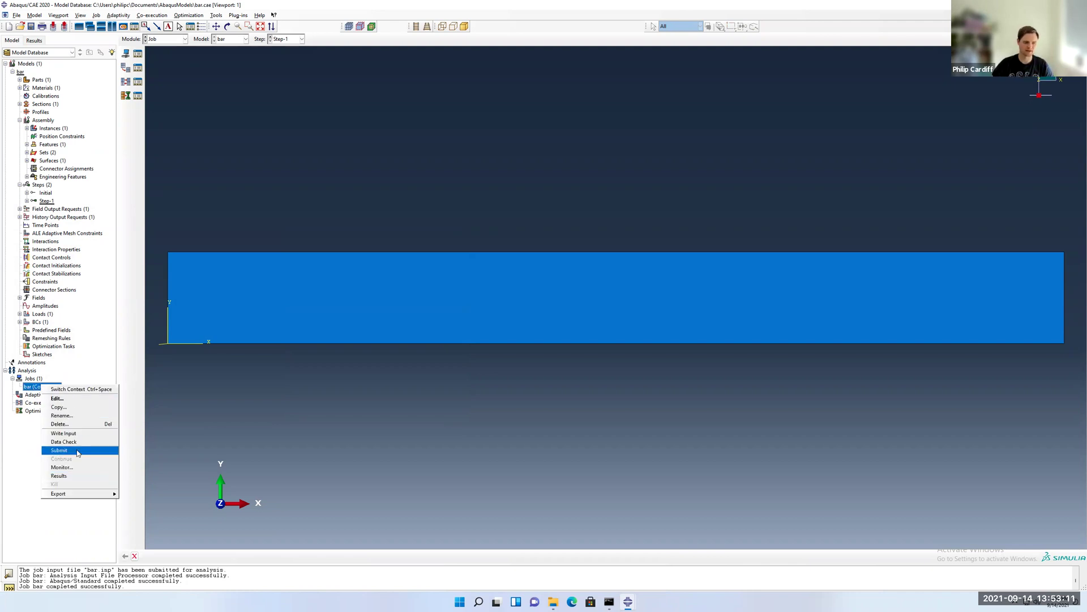
click(60, 467)
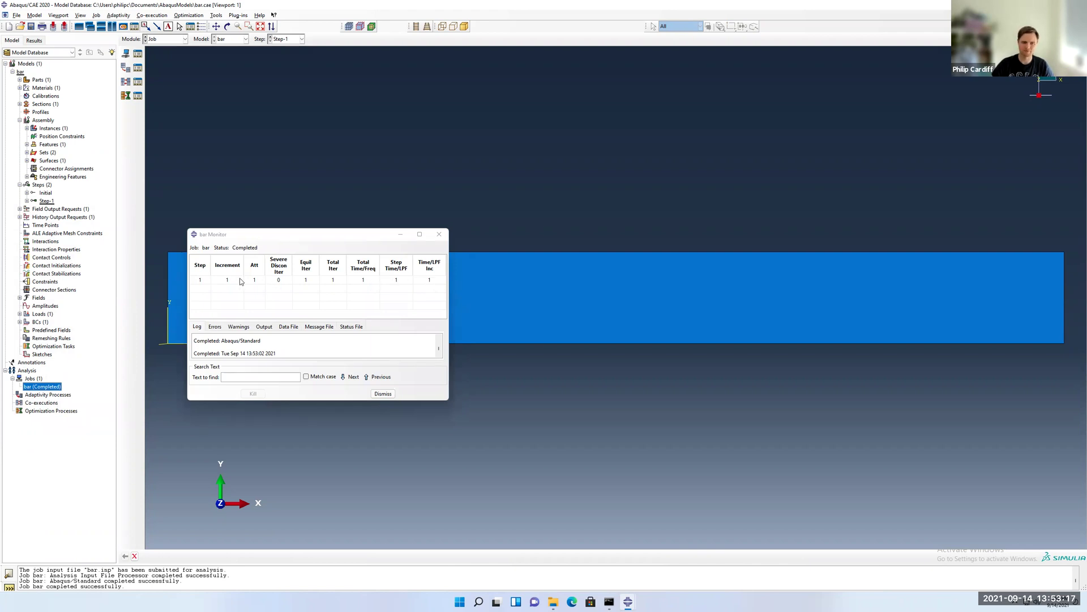
click(215, 326)
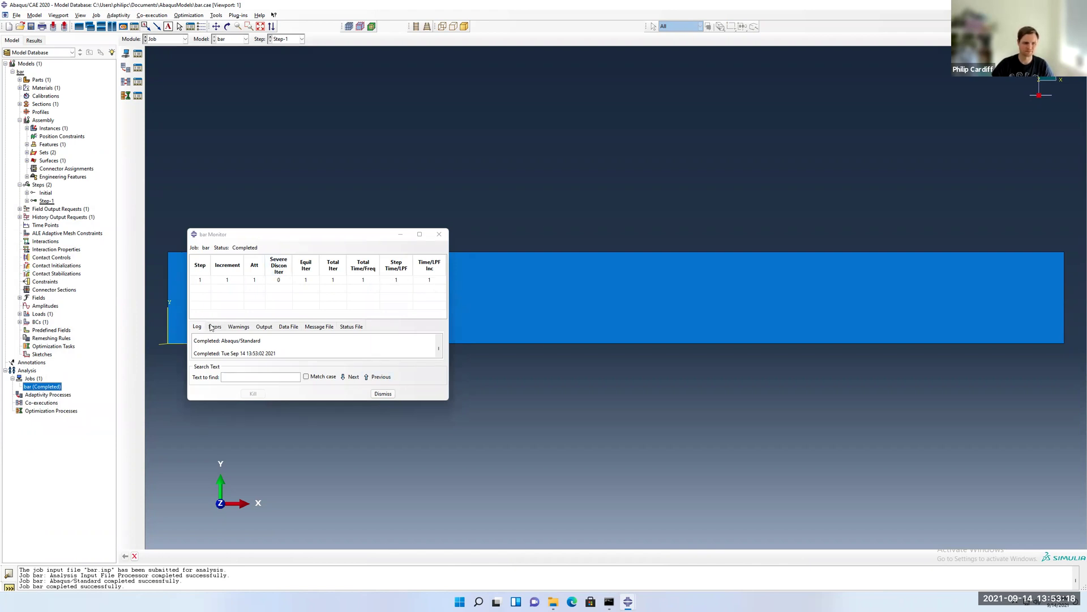
click(238, 326)
click(264, 326)
click(383, 393)
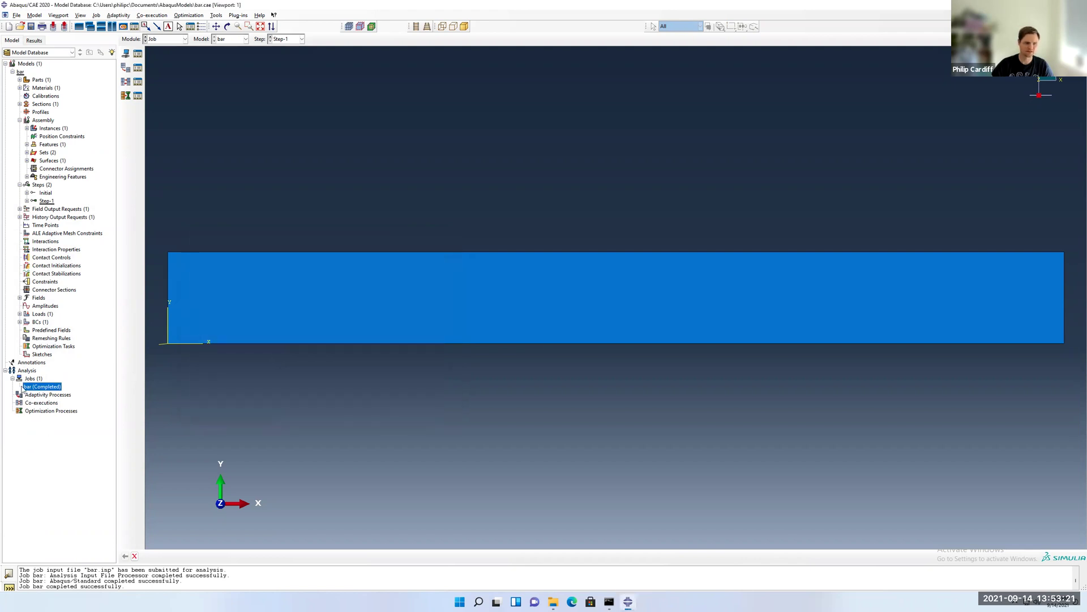
Open the bar job's results and plot the von Mises stress contours on the deformed shape.
right_click(35, 387)
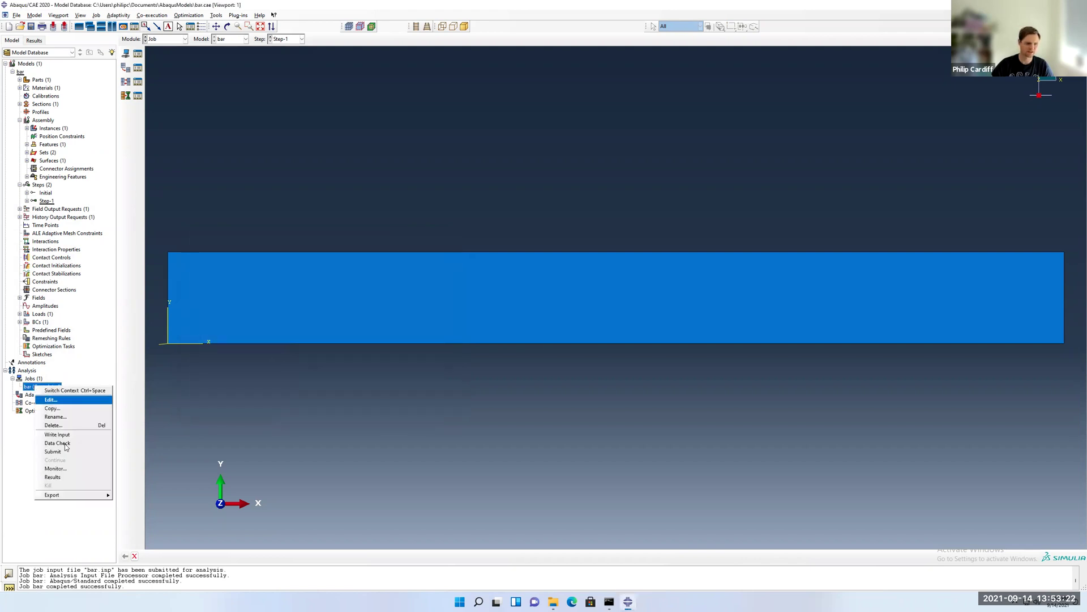
click(62, 478)
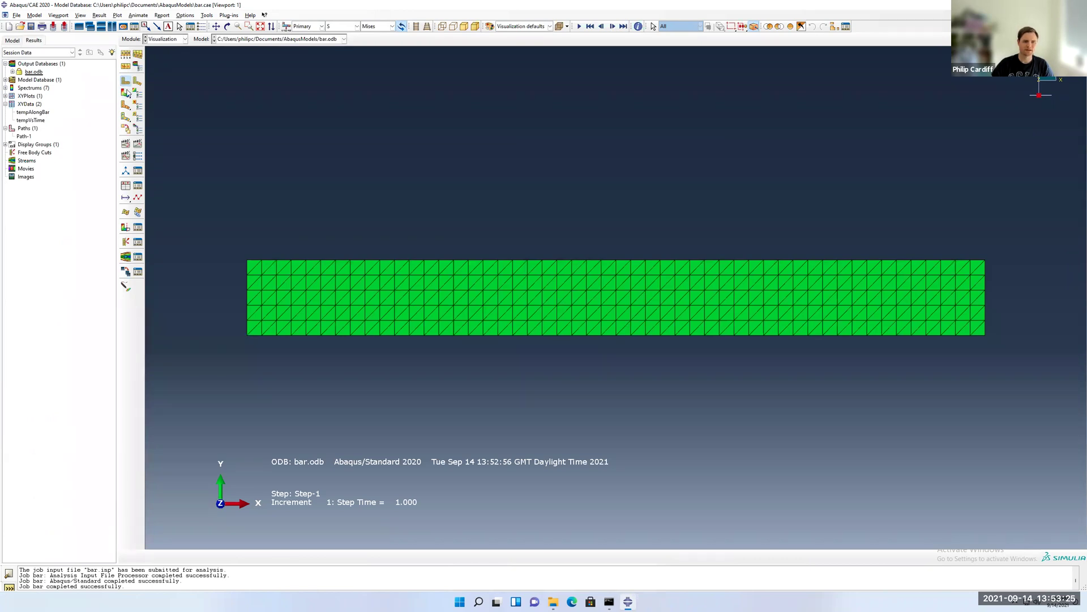
click(126, 93)
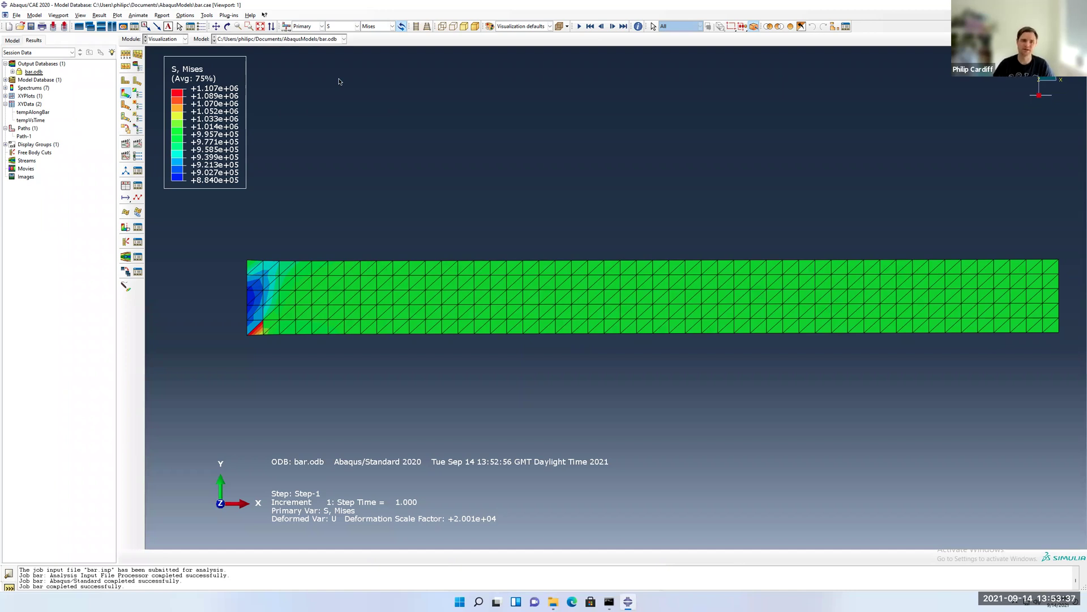
Set the primary field output variable to displacement U, Magnitude, to view its contours.
click(287, 27)
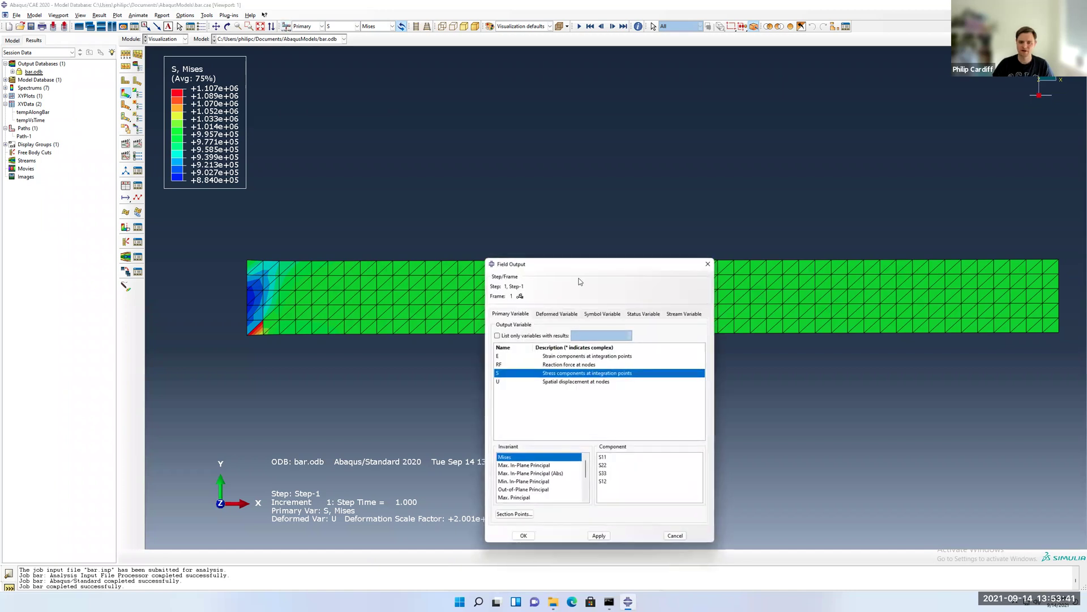
drag(591, 273, 534, 215)
click(482, 324)
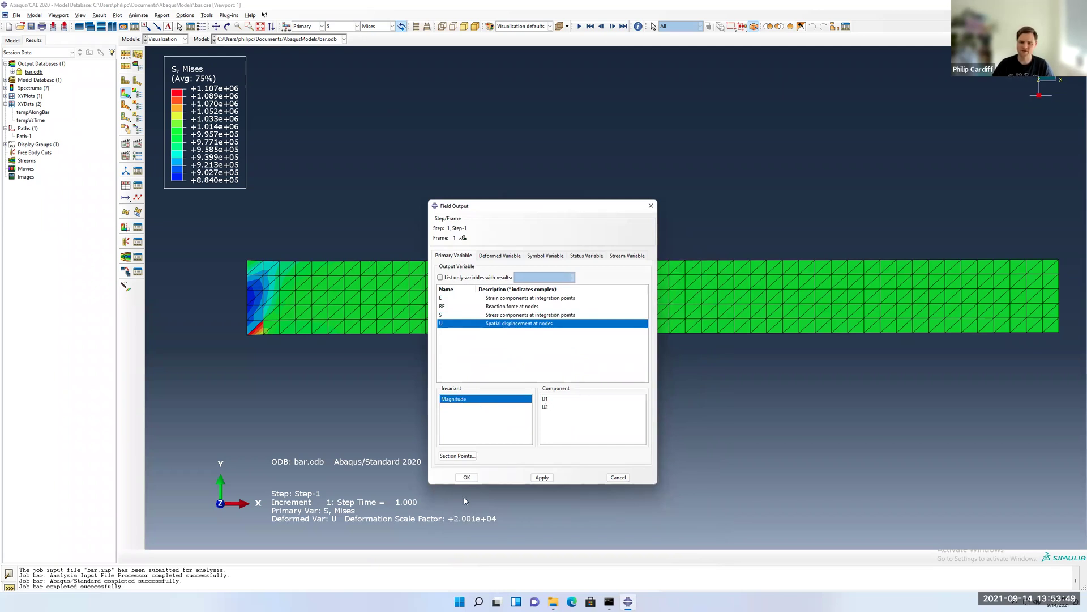
click(467, 477)
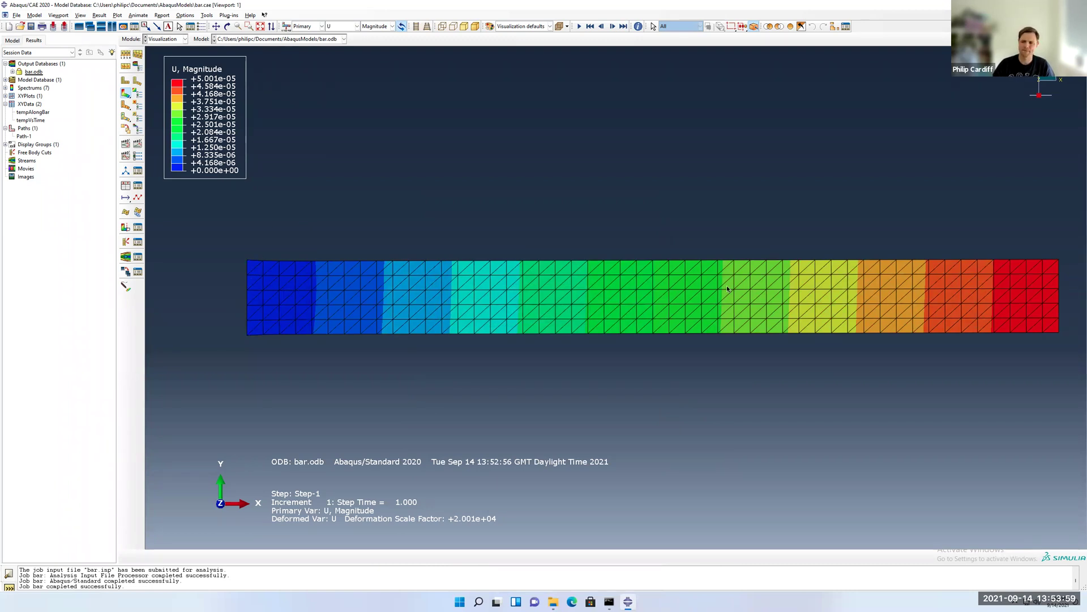
Show the displacement contours for component U1 and for component U2.
click(369, 29)
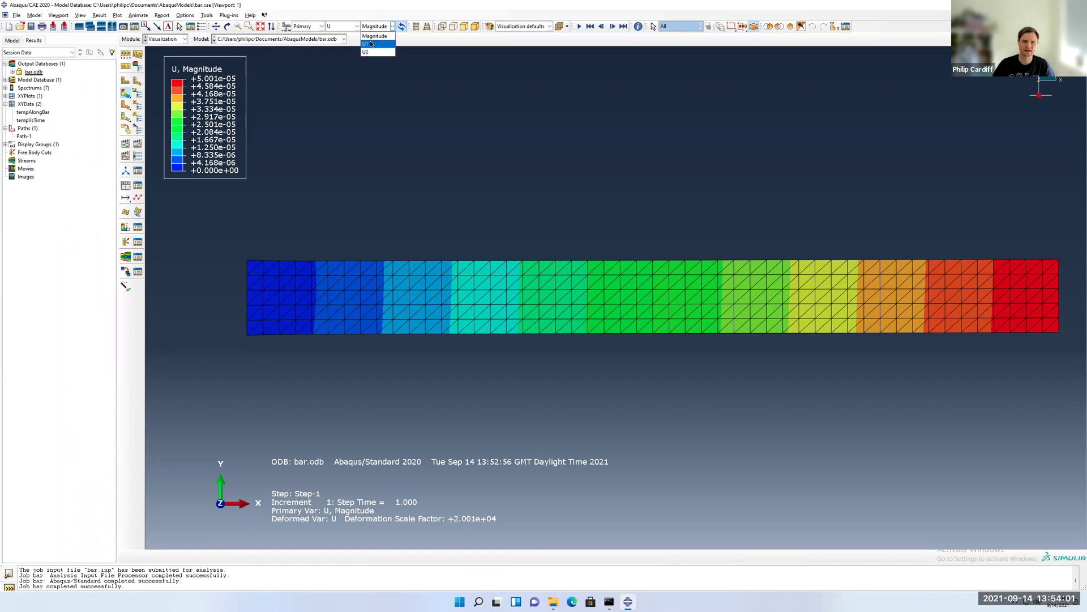
click(371, 44)
click(372, 27)
click(366, 52)
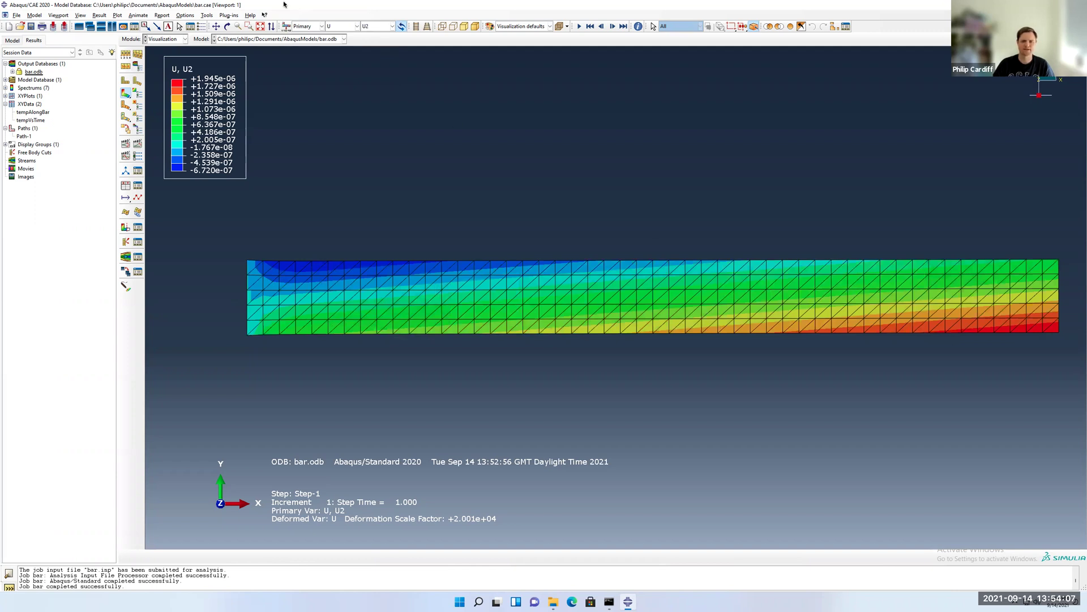
Set the primary field output variable to stress S and show the contours of component S11.
click(355, 26)
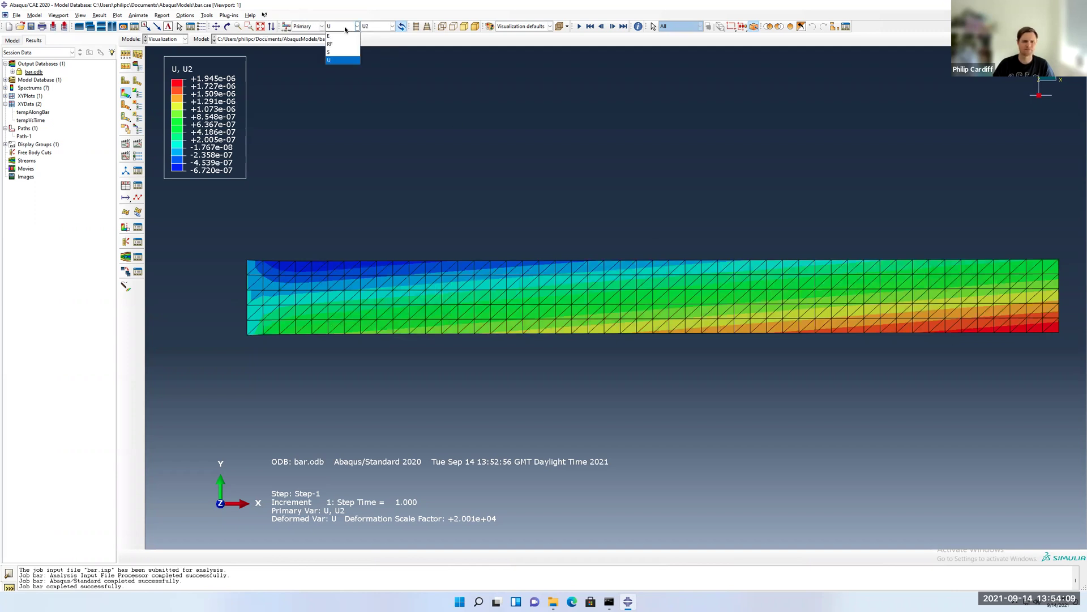
click(338, 54)
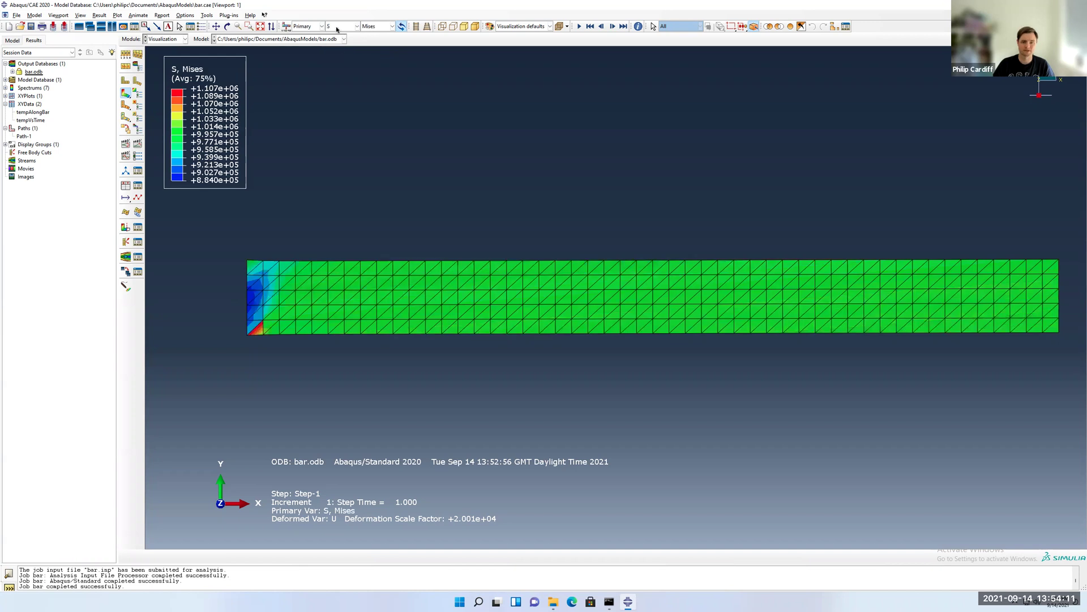
click(288, 27)
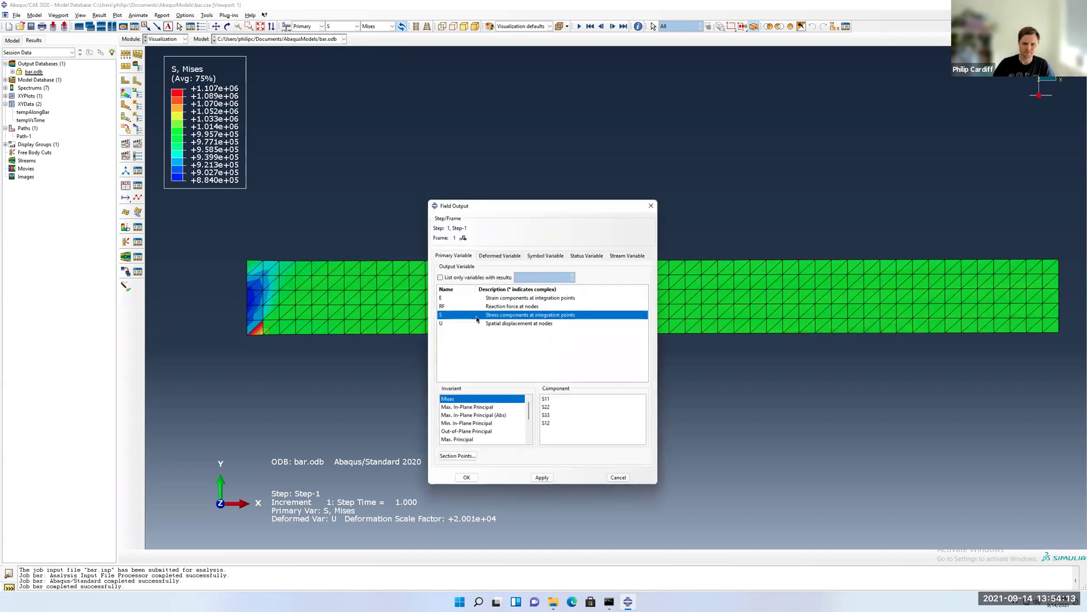
click(564, 399)
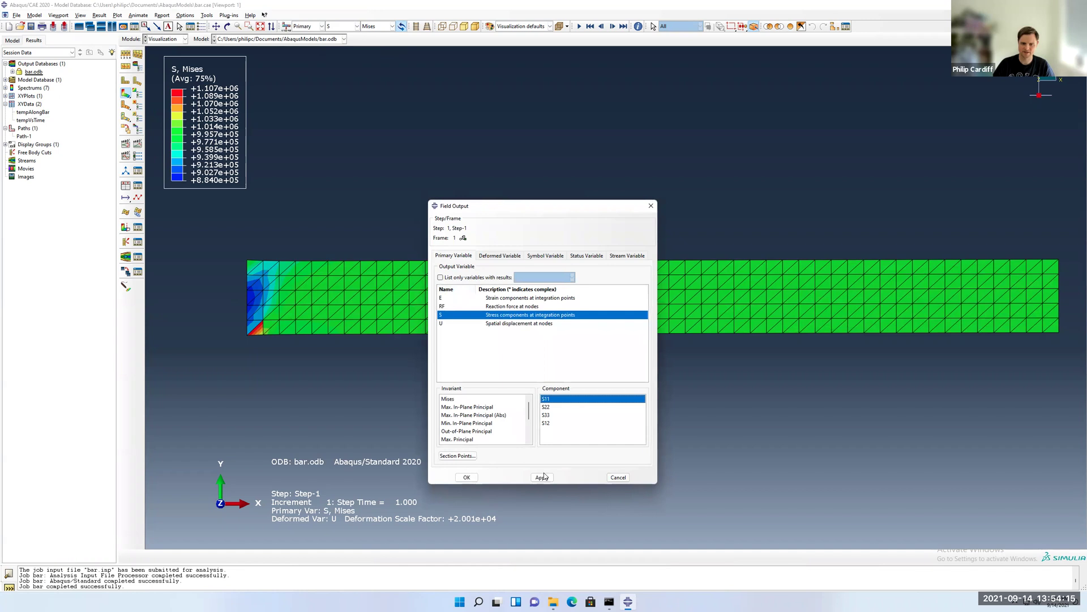
click(543, 477)
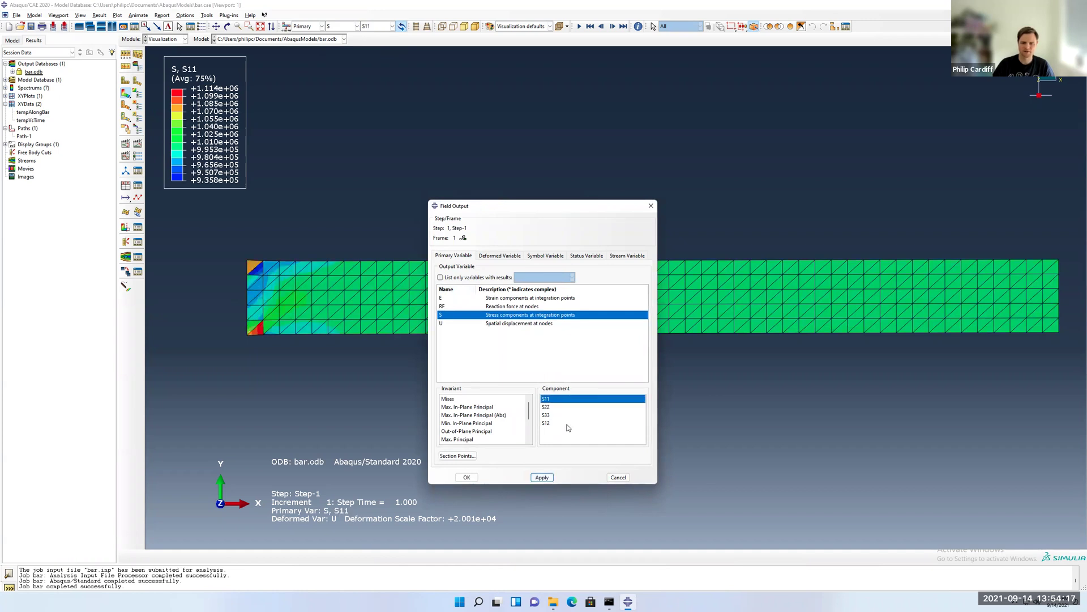
Show the stress contours for component S22 and return the plot to component S11.
click(556, 408)
click(542, 478)
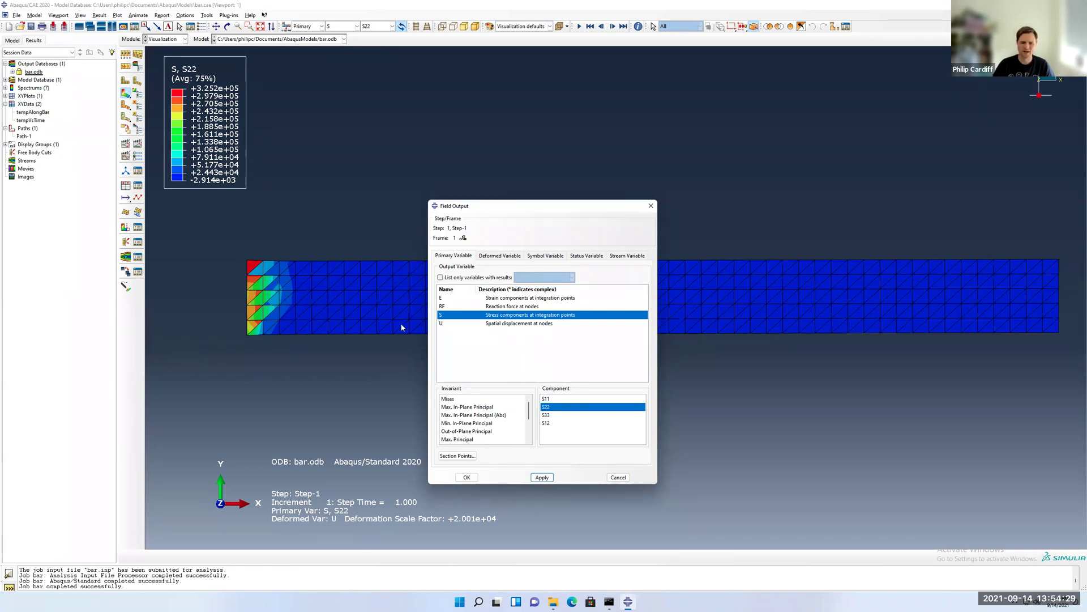
drag(517, 211, 506, 212)
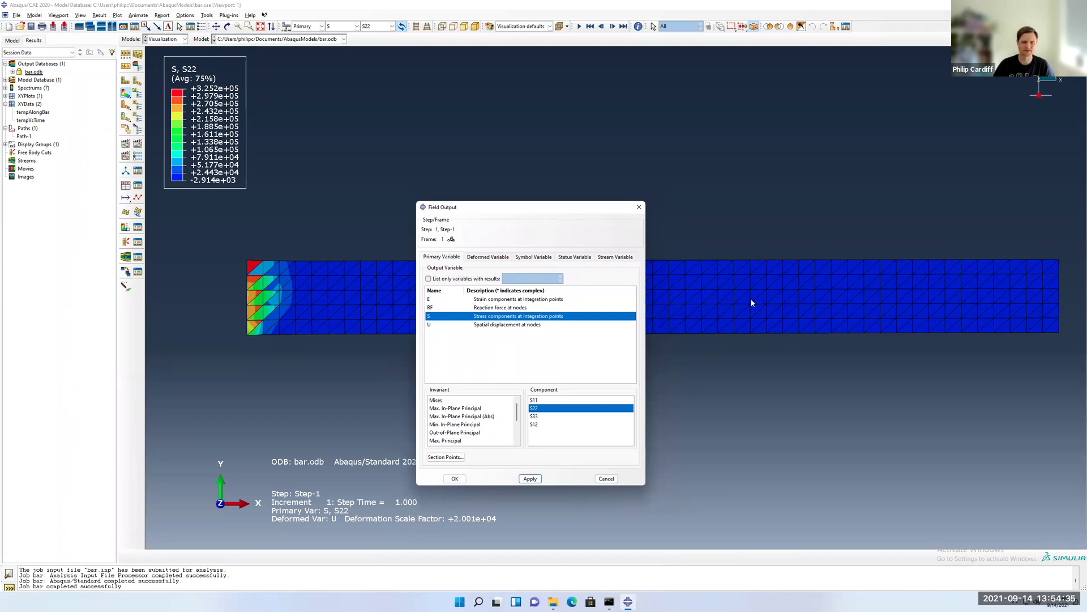
click(563, 400)
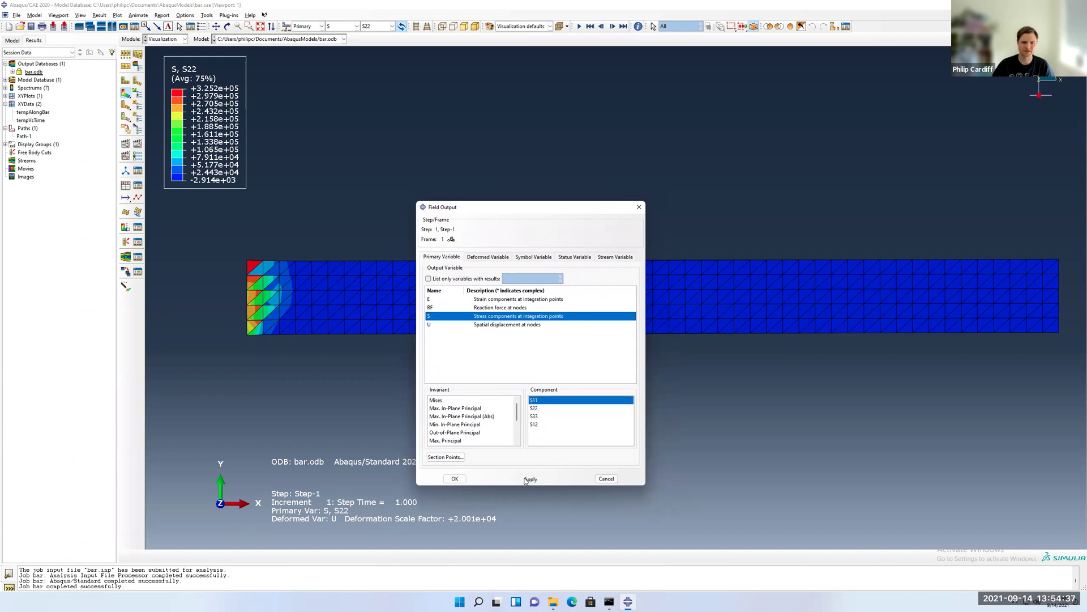
click(527, 479)
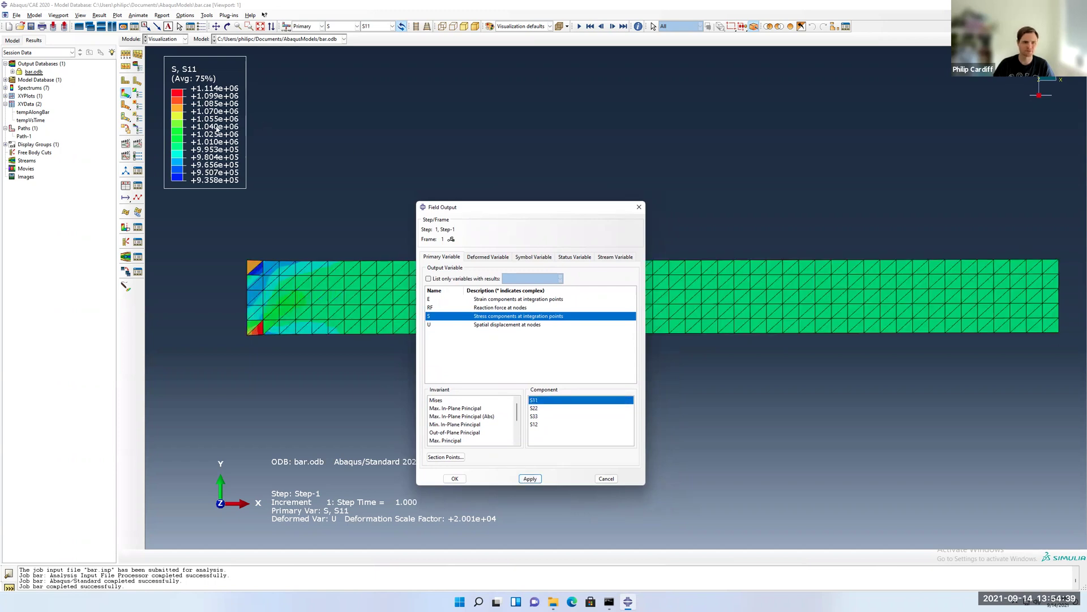
click(605, 478)
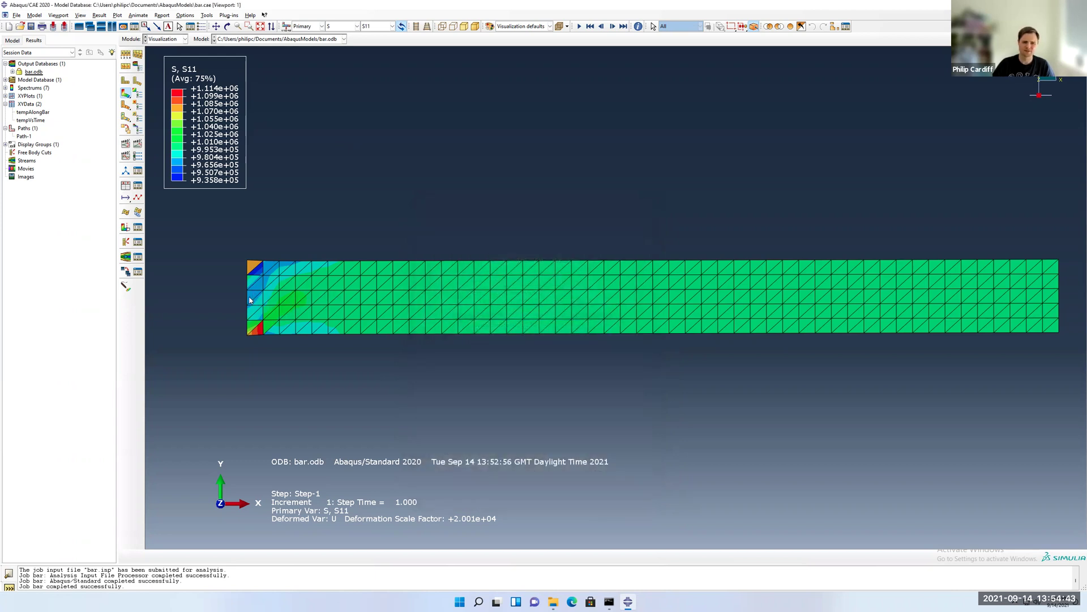
Examine the point coordinates that define the existing path Path-1.
click(24, 137)
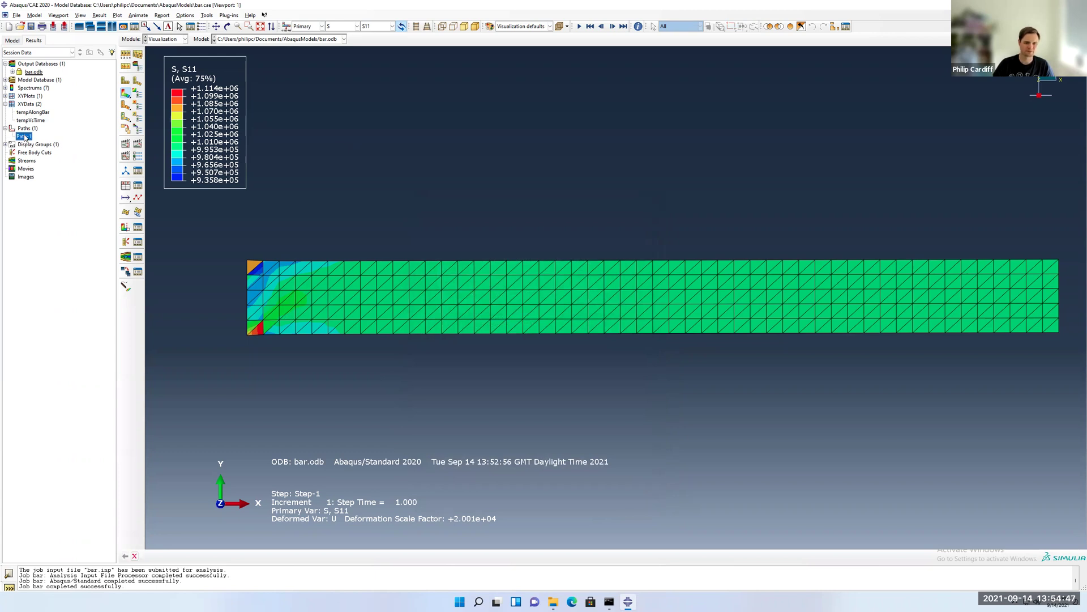
double_click(24, 137)
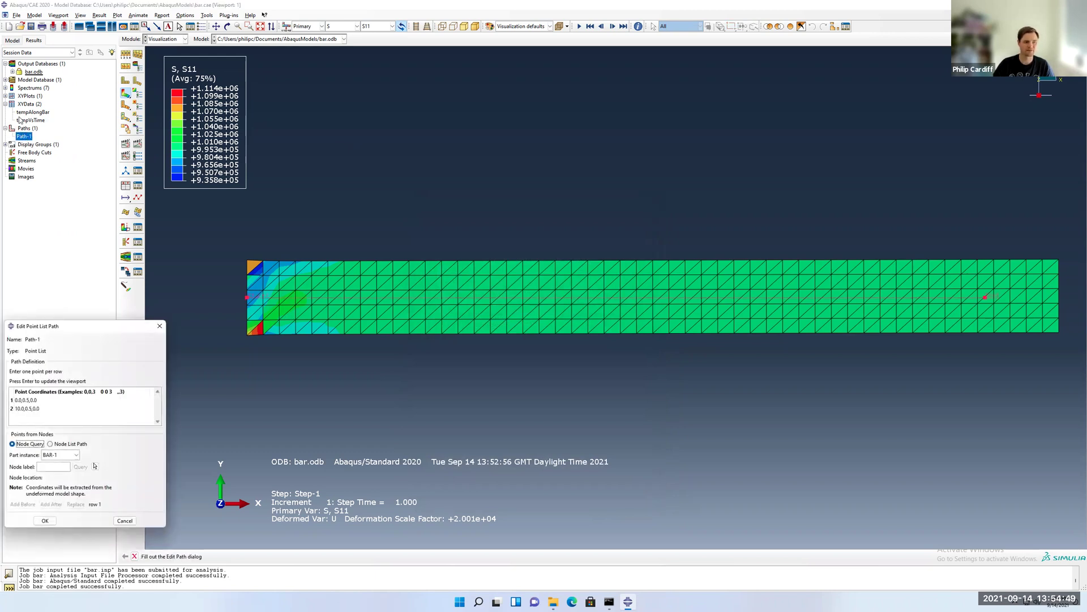
click(158, 325)
Create a point-list path named Path-2 along the bar's centreline from 0,0.5,0 to 10,0.5,0.
double_click(28, 128)
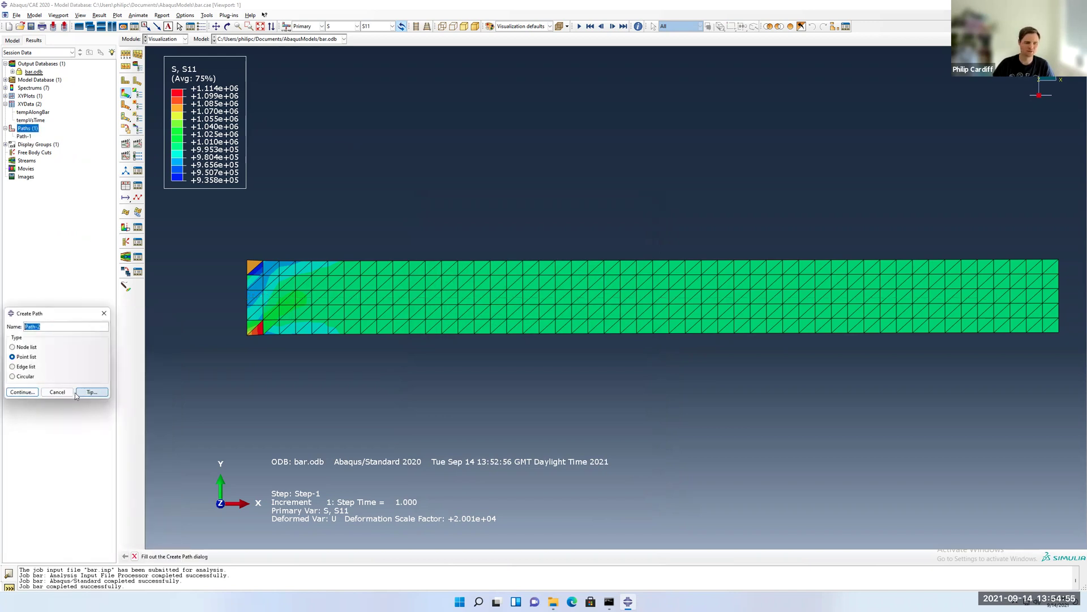
click(22, 392)
click(30, 400)
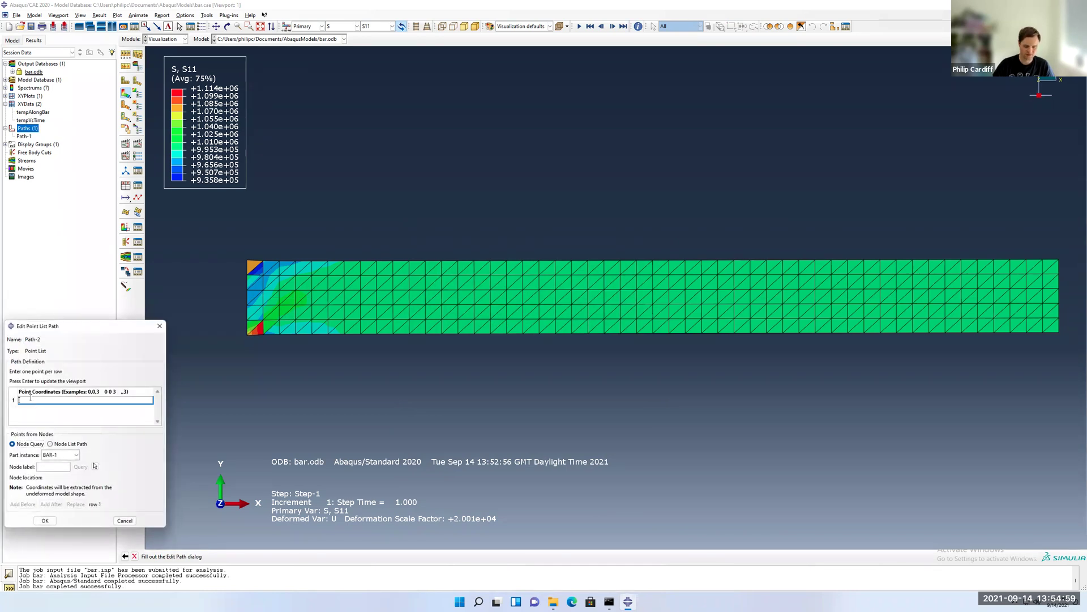
text(0,)
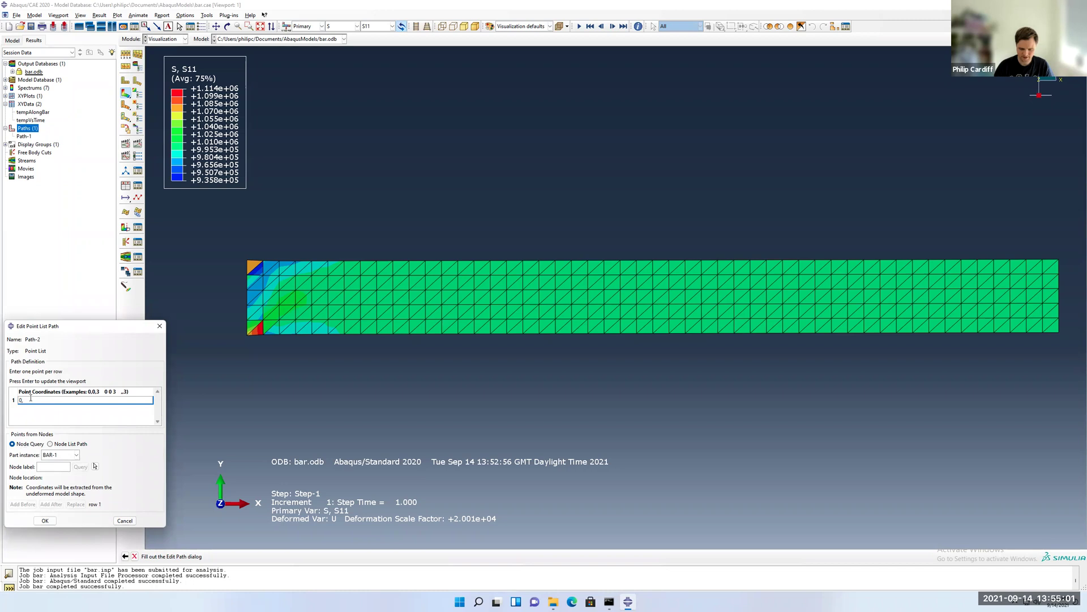
text(0.5)
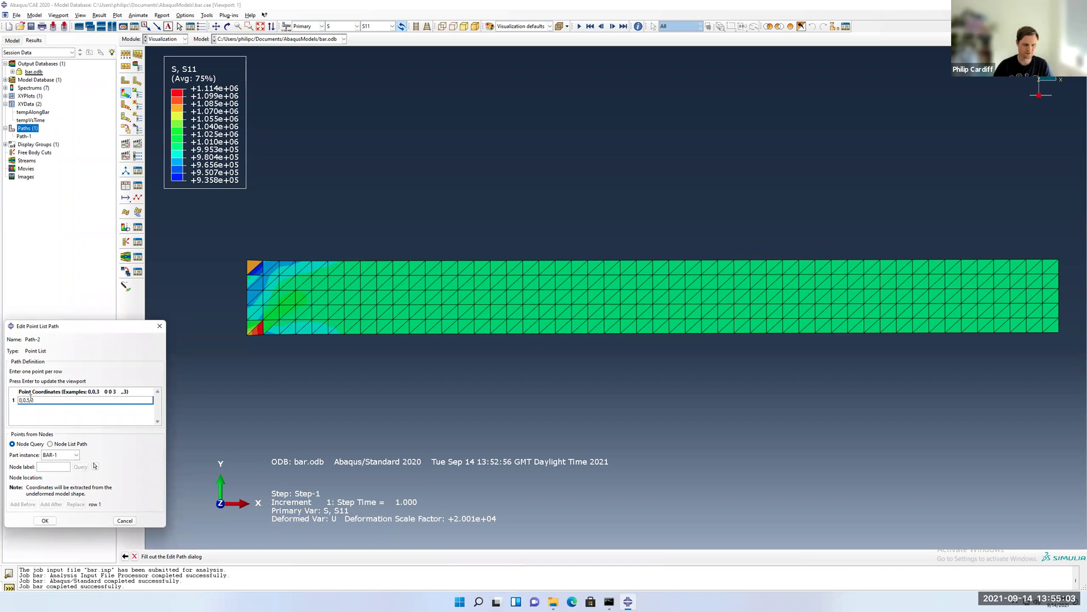
key(Return)
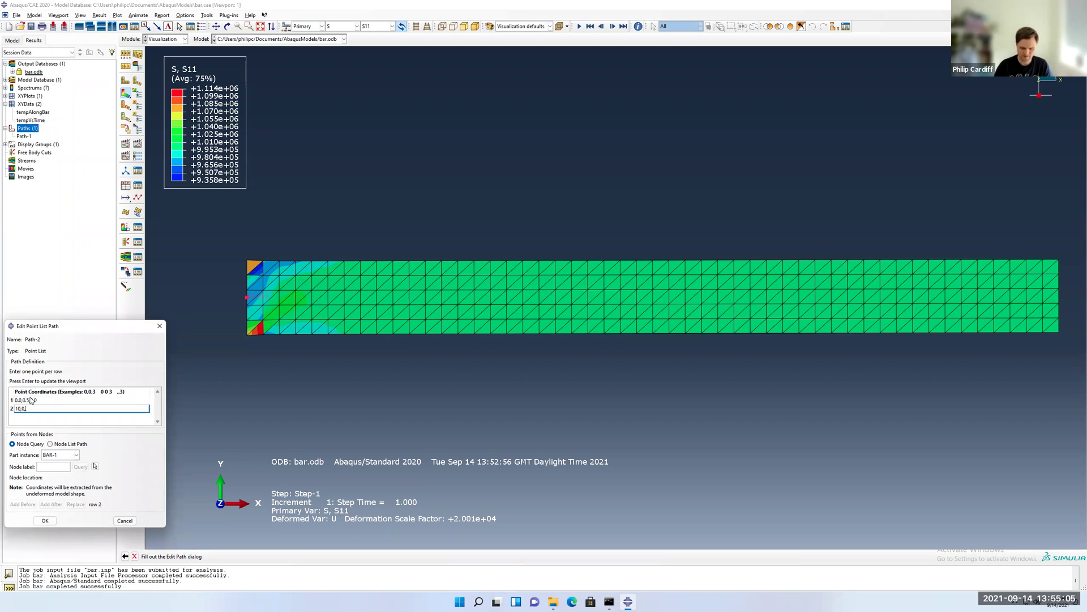
text(10,0.5,0)
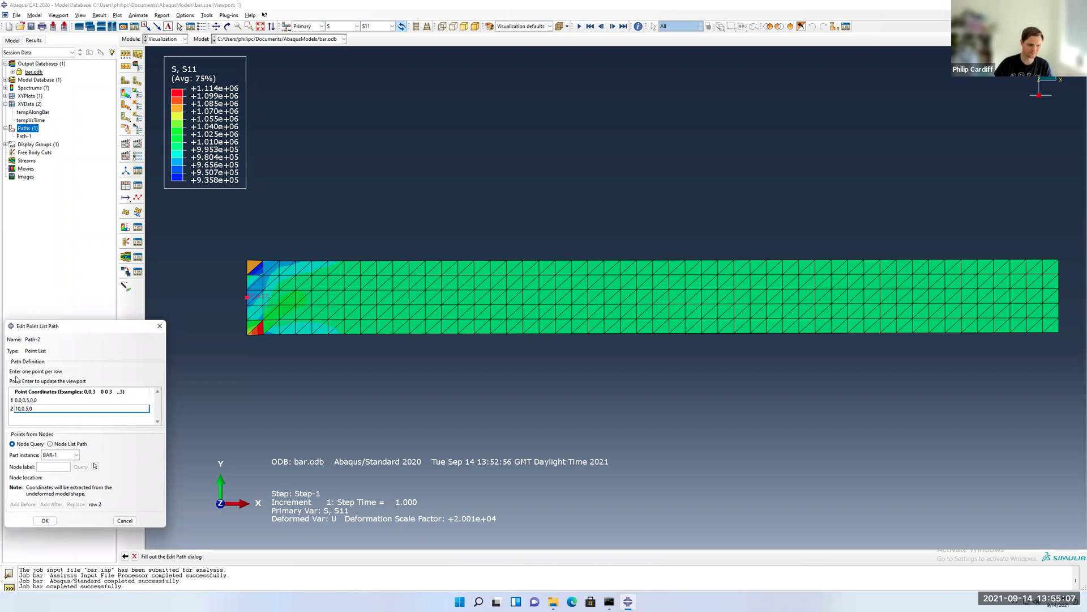
key(Return)
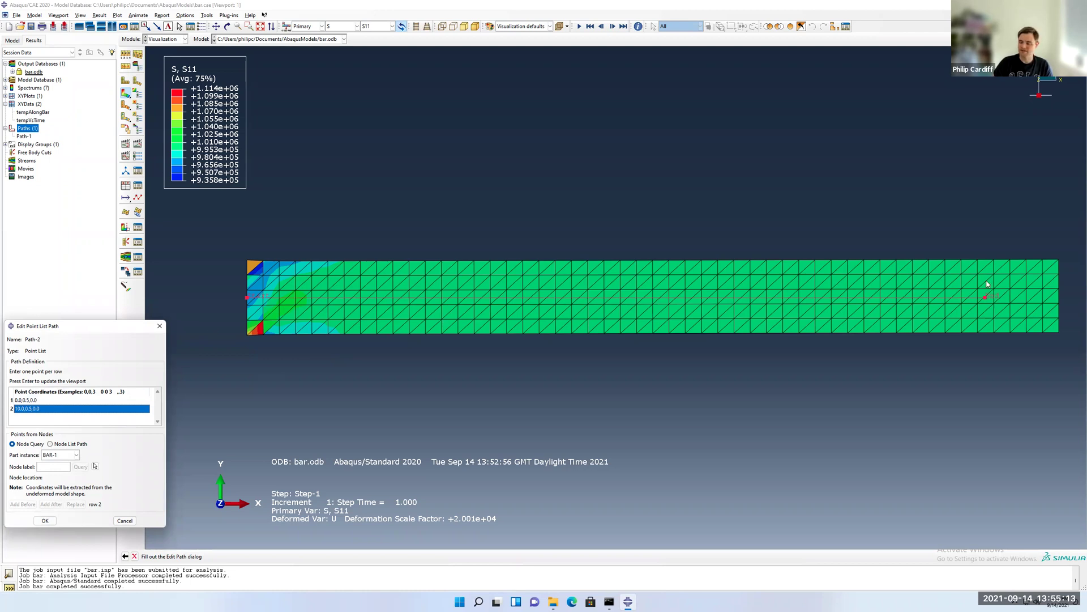
click(44, 521)
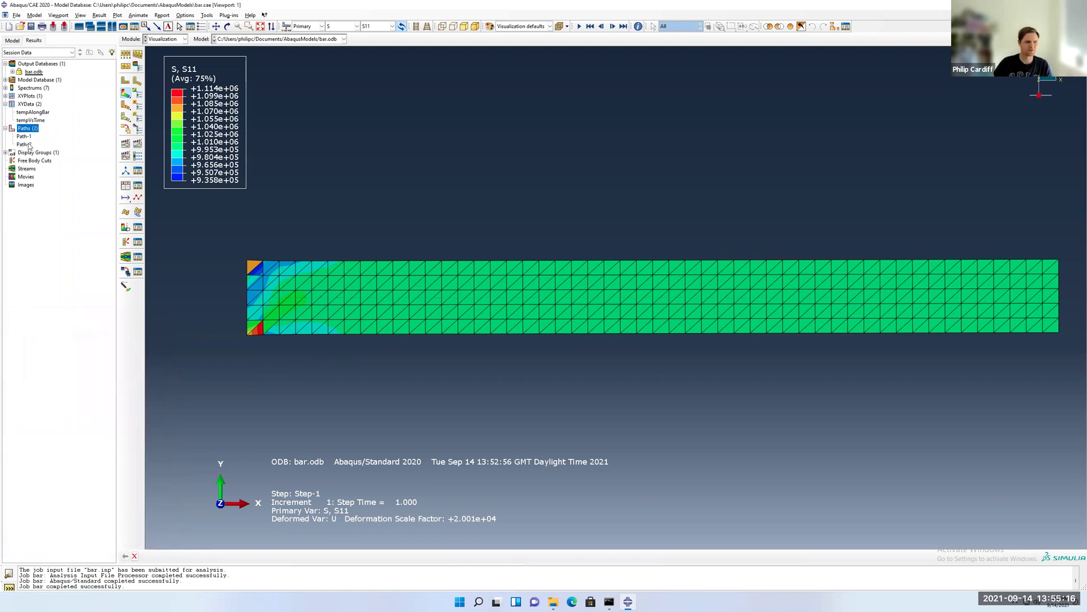
Compare the undeformed bar with its S11 contours on the deformed shape.
click(125, 81)
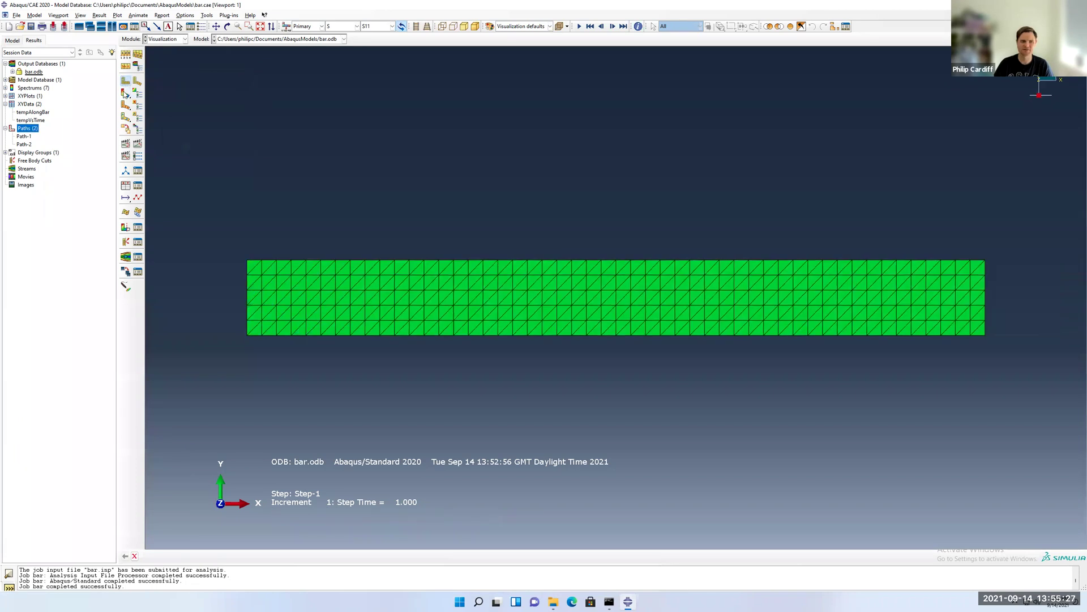
click(125, 94)
click(124, 84)
click(127, 94)
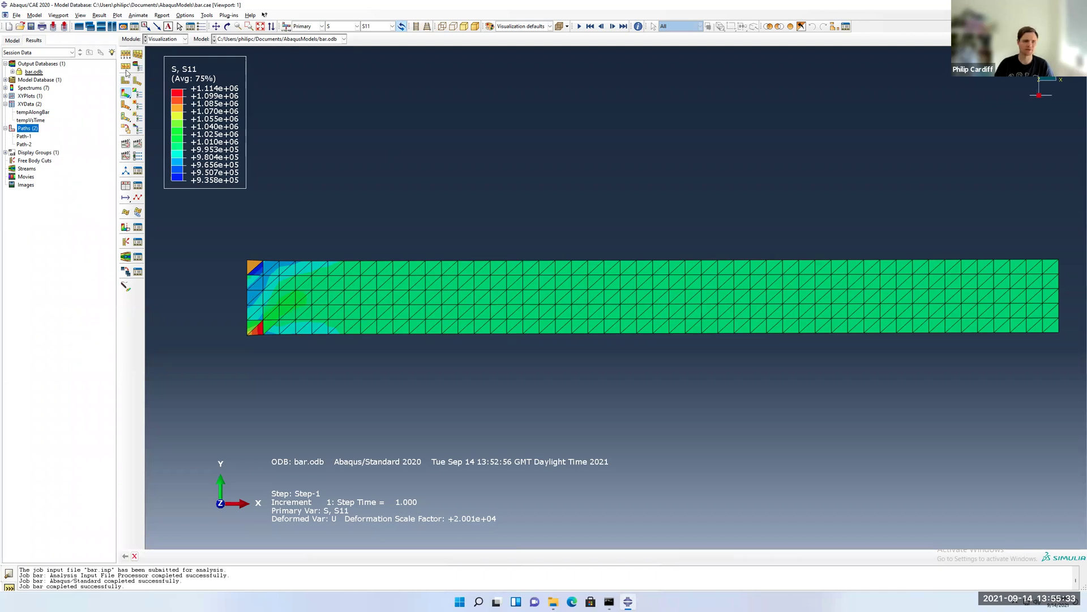
click(125, 81)
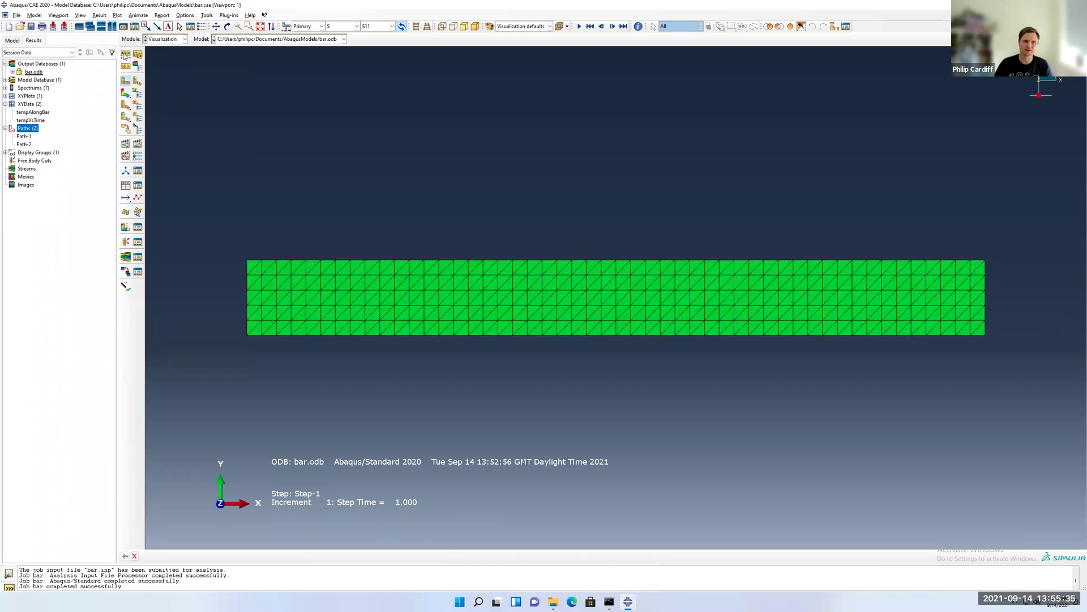
Set a uniform deformation scale factor of 1 and plot the S11 contours on the deformed bar.
click(125, 54)
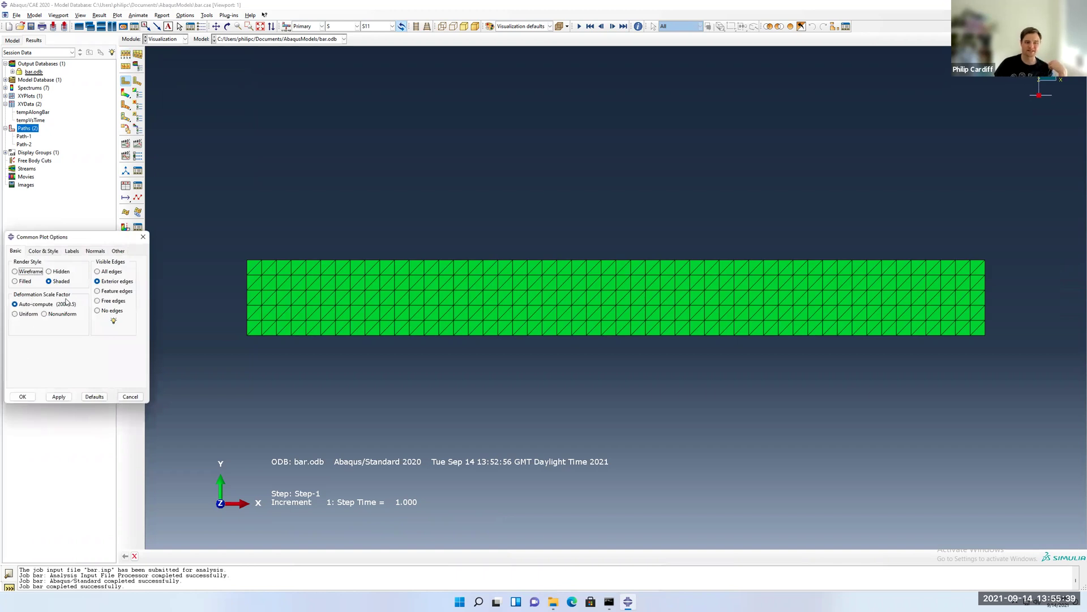
click(34, 315)
drag(51, 326, 8, 327)
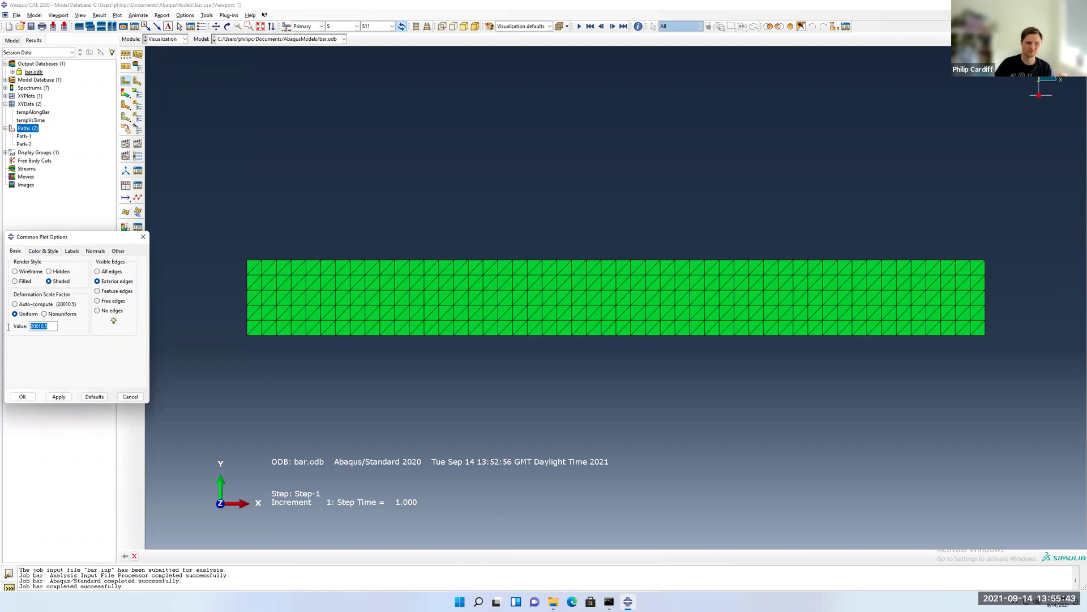
text(1)
click(23, 396)
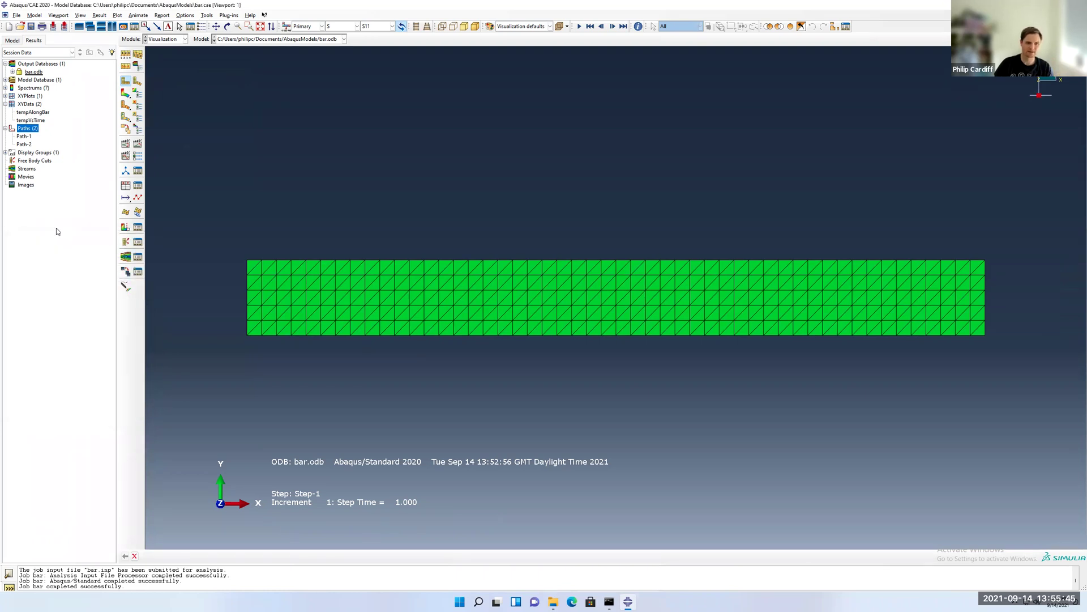
click(125, 93)
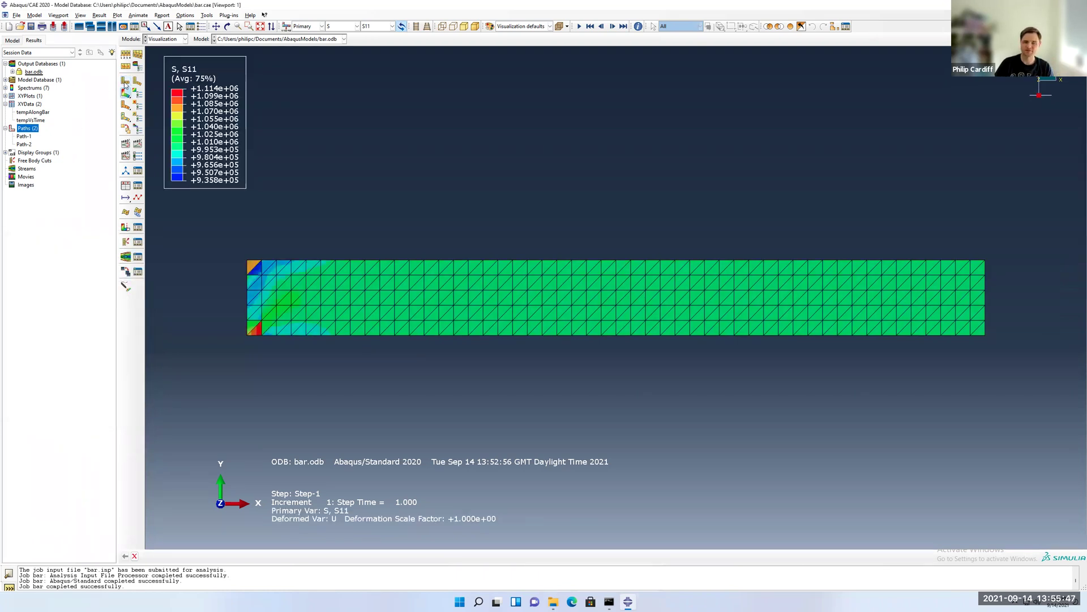
Plot the displacement U, Magnitude contours and compare the true-scale deformed bar with the undeformed shape.
click(125, 83)
click(357, 27)
click(336, 59)
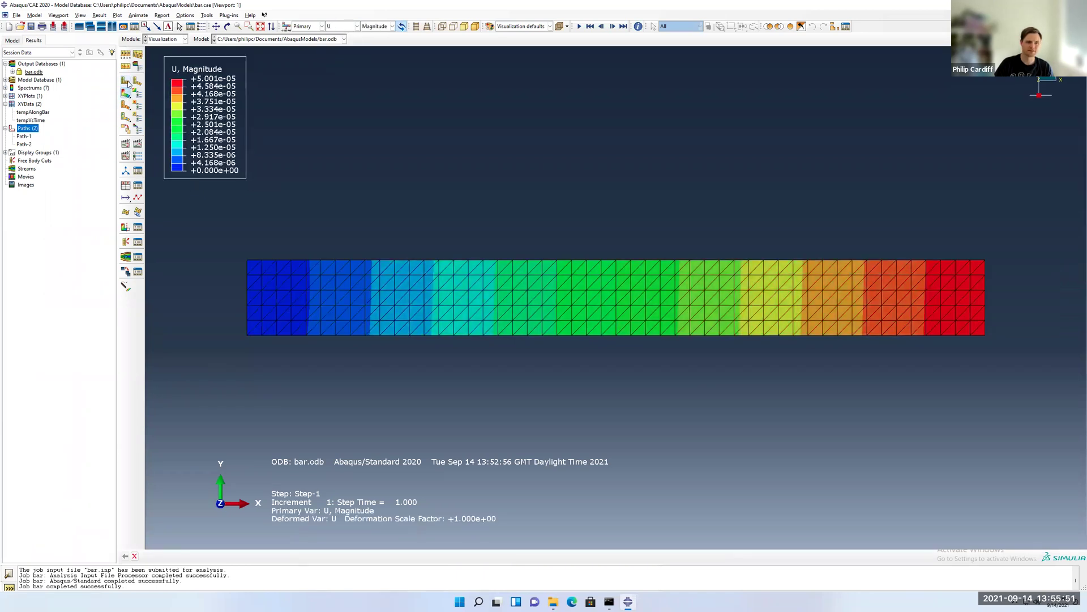
click(126, 81)
click(126, 94)
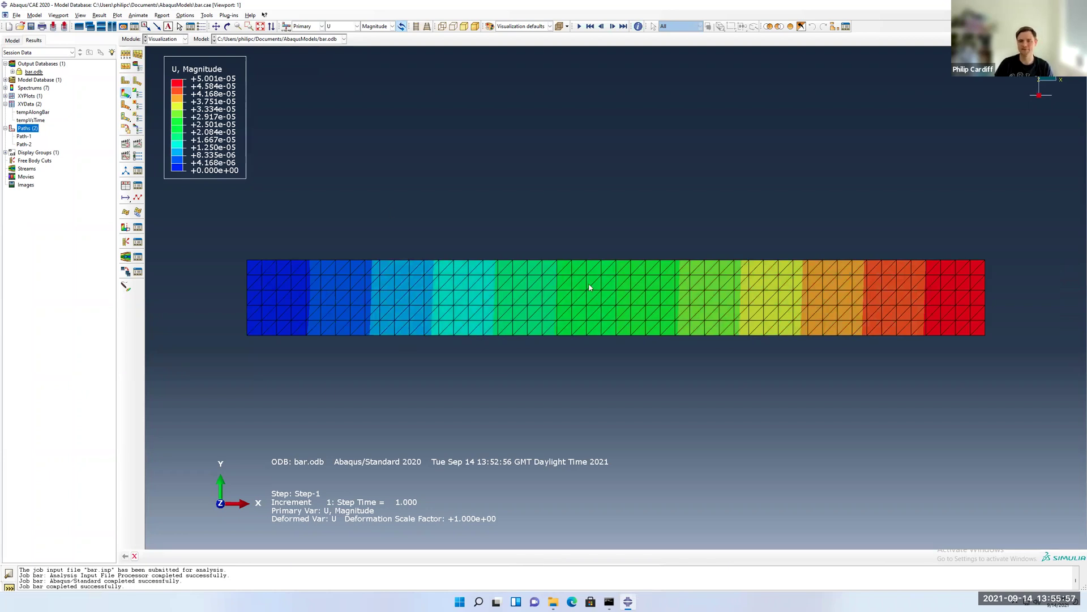
Restore the auto-computed deformation scale factor and plot the displacement magnitude contours on the deformed bar.
click(125, 55)
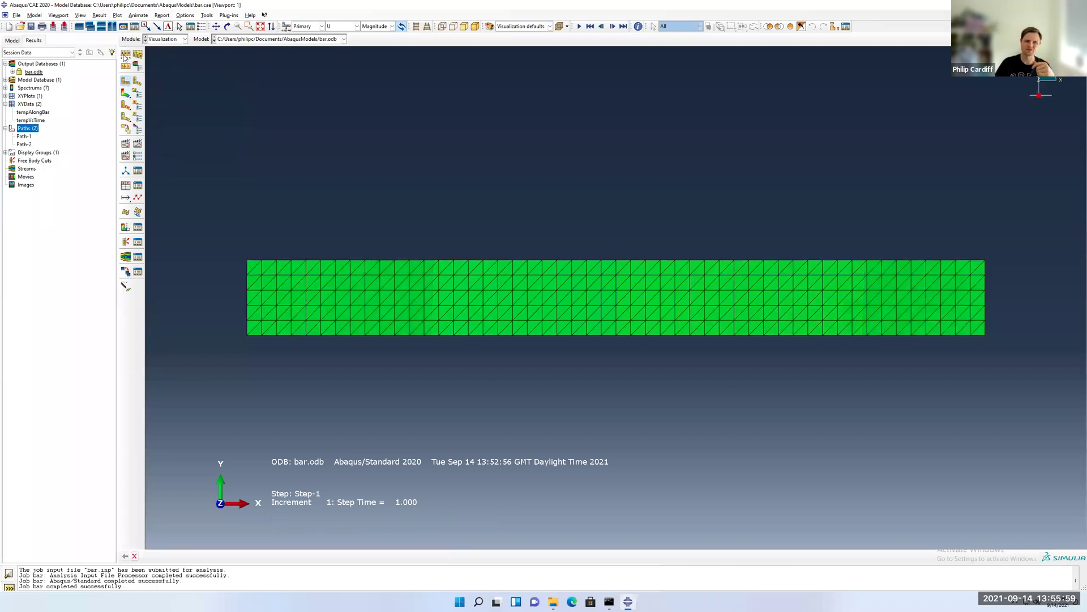
click(125, 57)
click(34, 304)
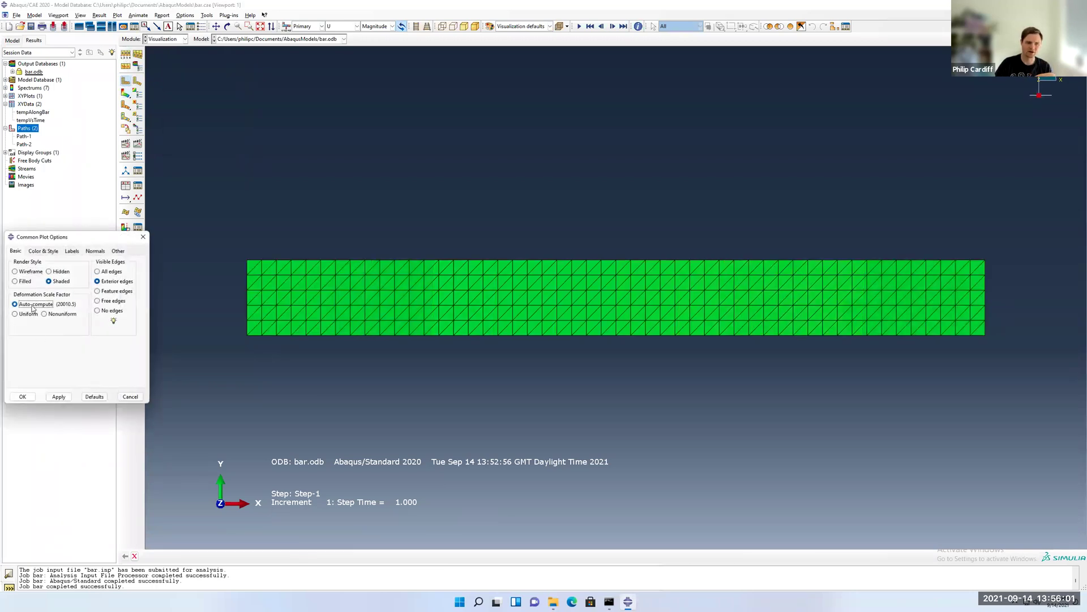
click(59, 397)
click(23, 396)
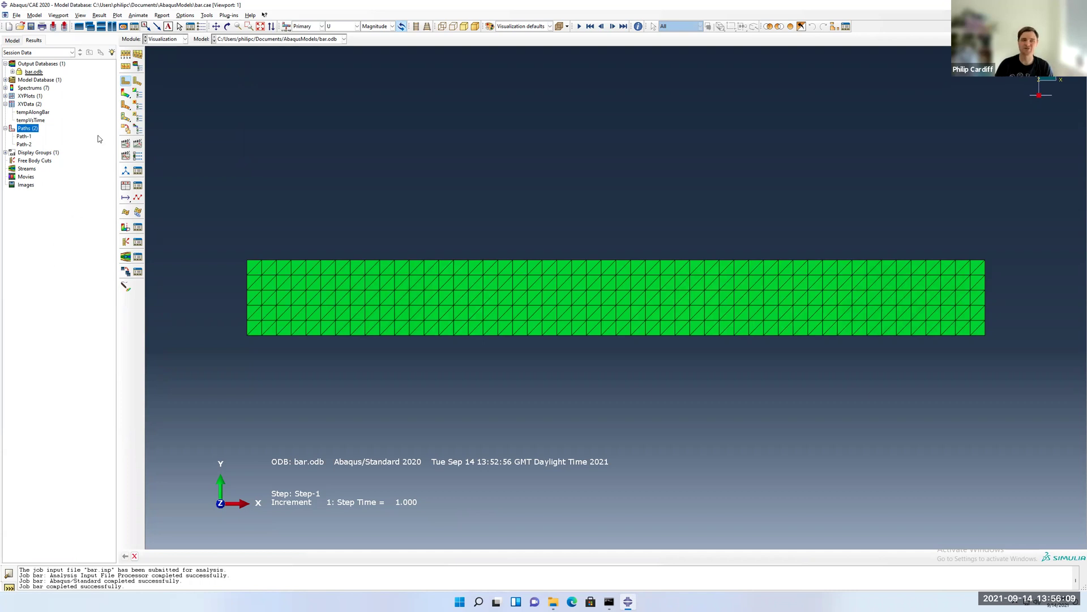
click(128, 93)
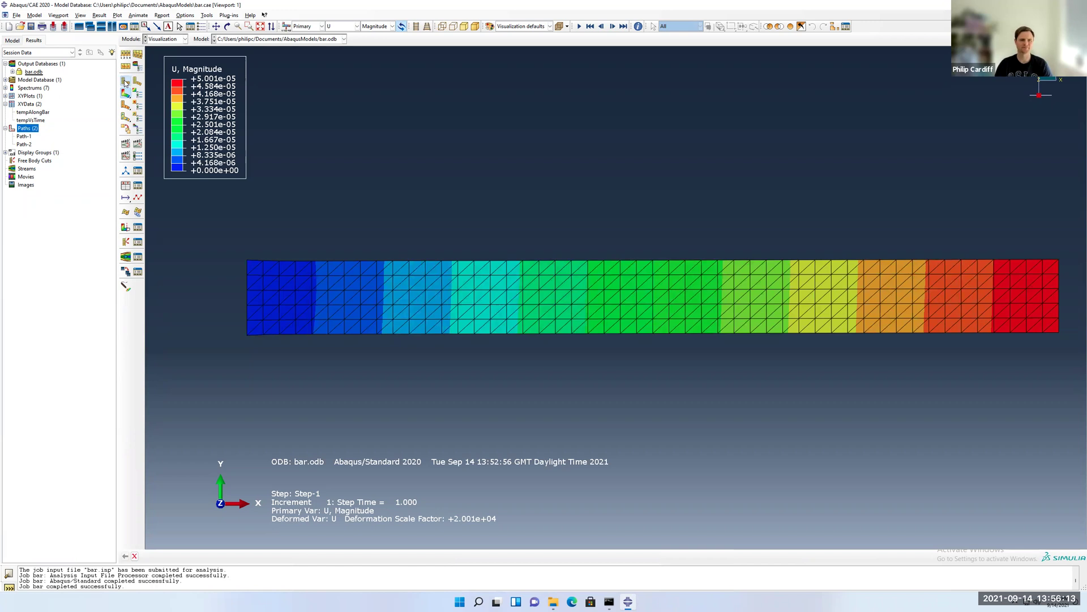
Switch between the undeformed bar and its exaggerated deformed contours, and check the deformation scale factor setting.
click(126, 81)
click(126, 94)
click(128, 83)
click(126, 54)
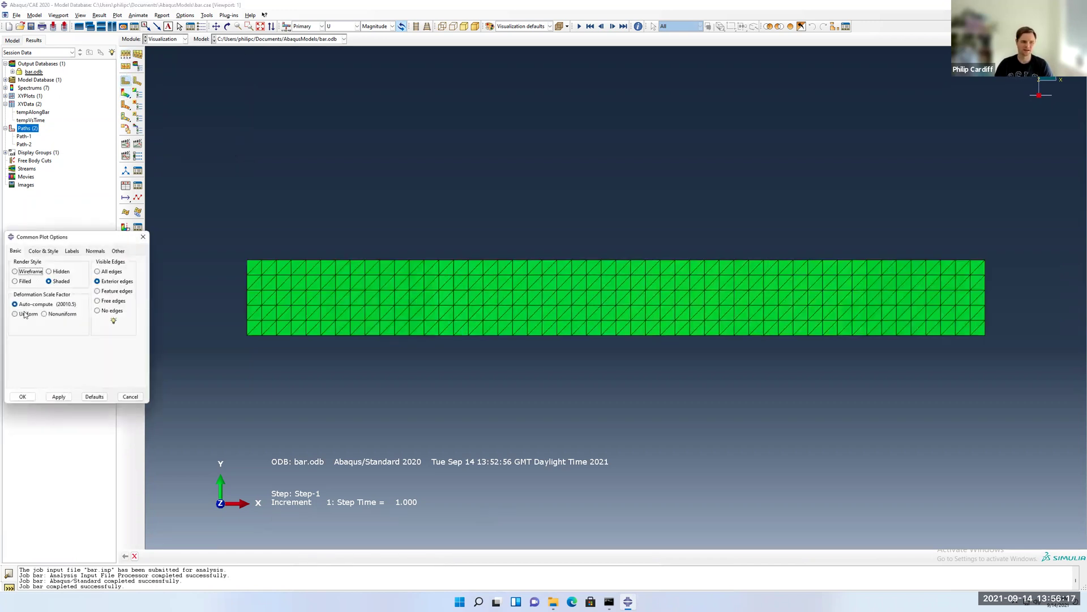
click(23, 398)
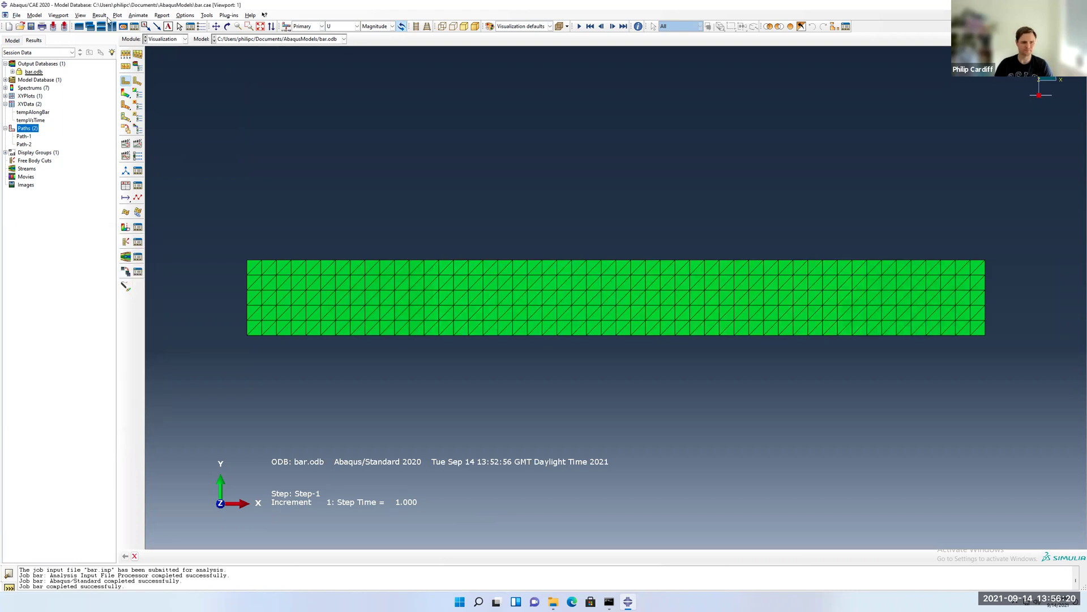
Plot the displacement magnitude contours on the deformed bar with a uniform deformation scale factor of 1.
click(126, 68)
click(126, 55)
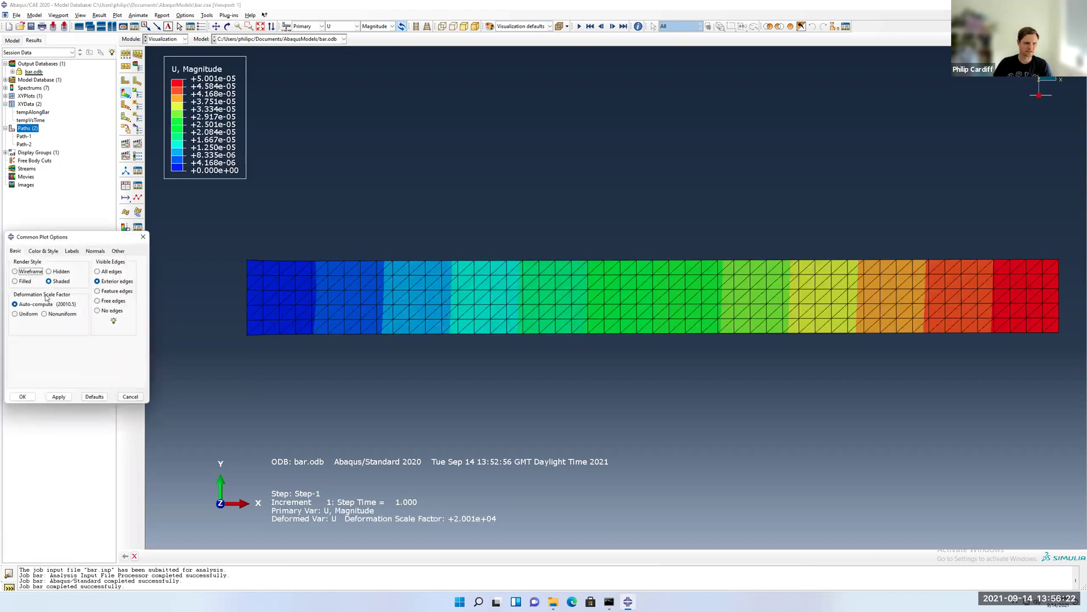
click(15, 313)
click(49, 396)
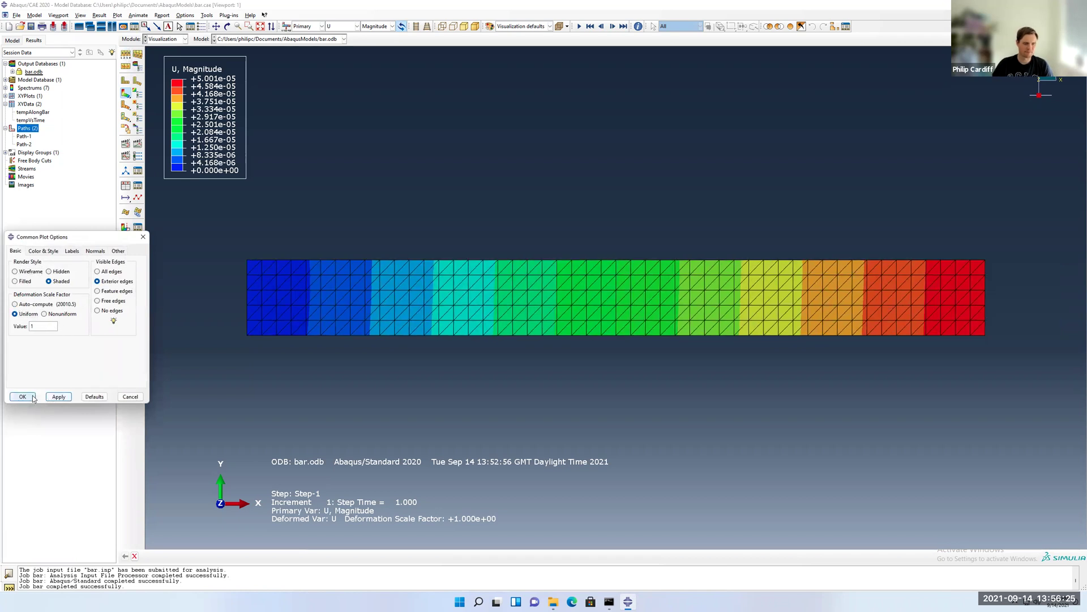
click(22, 396)
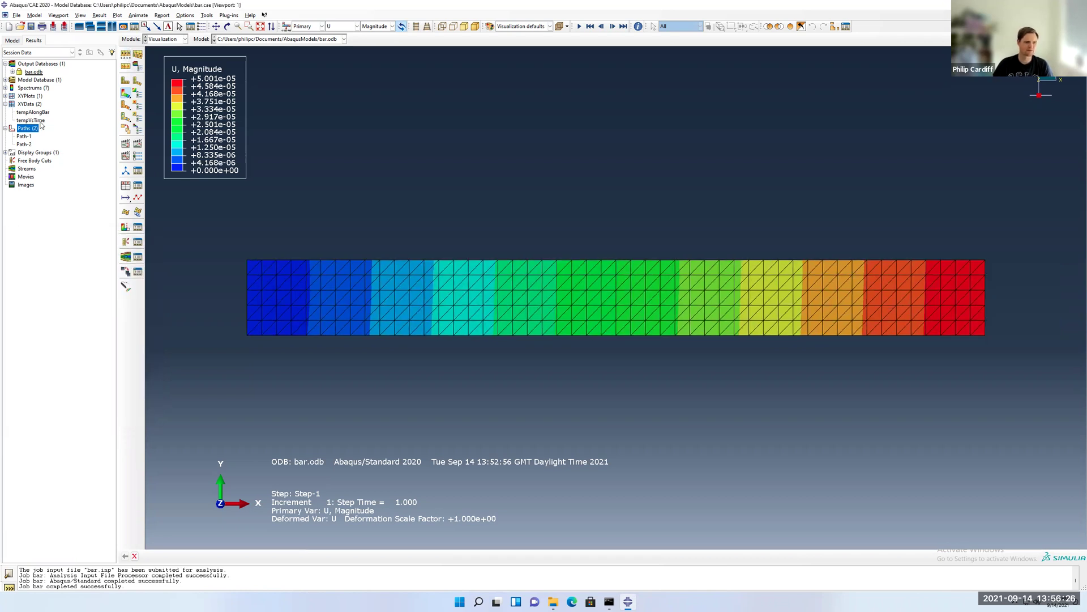
Create XY data from a path and plot displacement magnitude against true distance along Path-2 on the undeformed model shape.
double_click(29, 105)
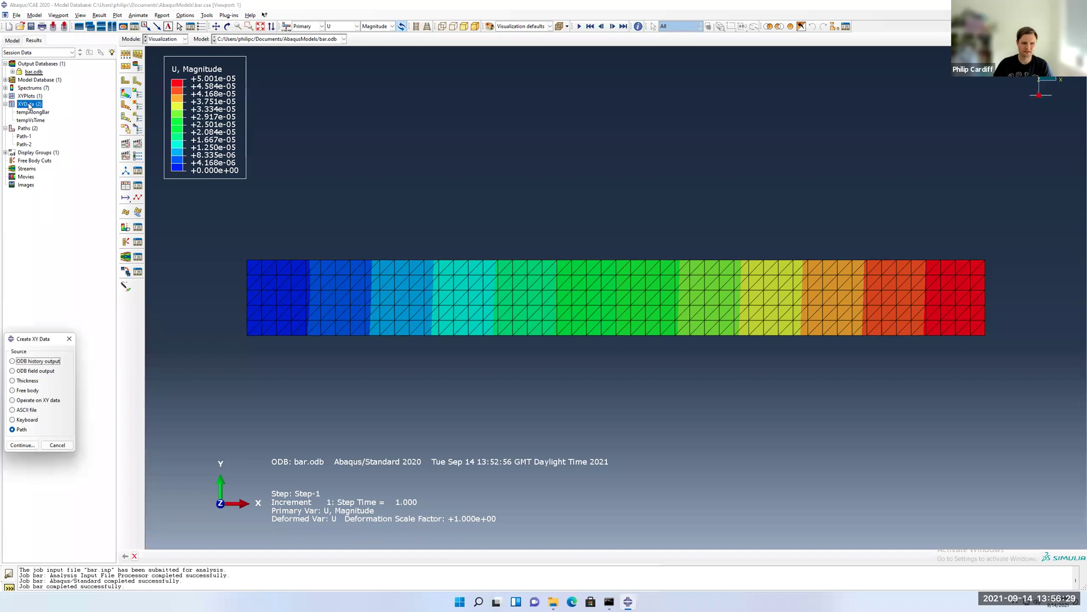
click(22, 444)
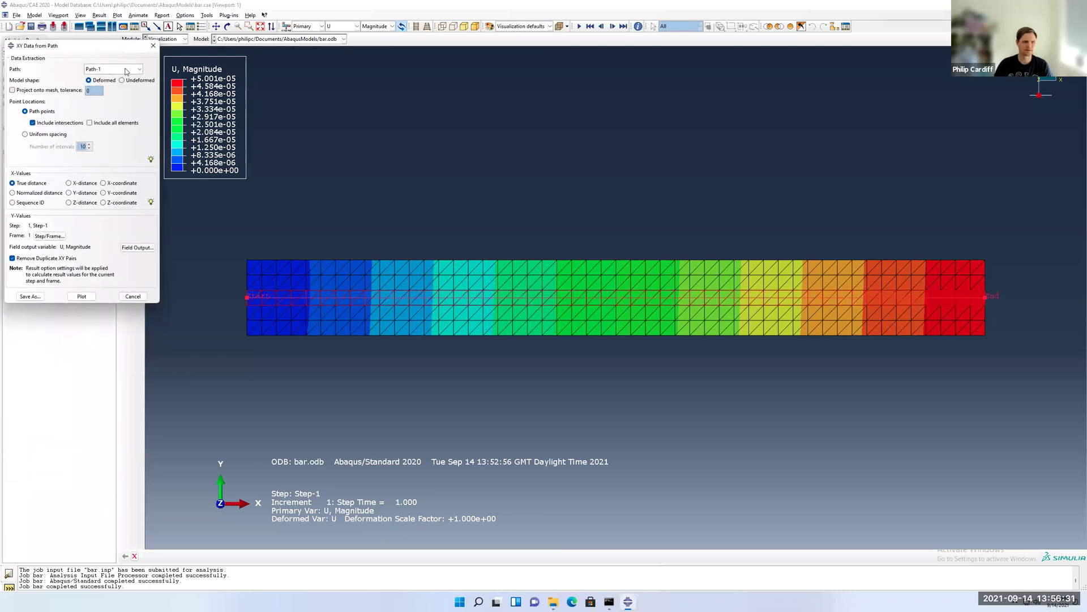
click(126, 70)
click(112, 86)
click(128, 81)
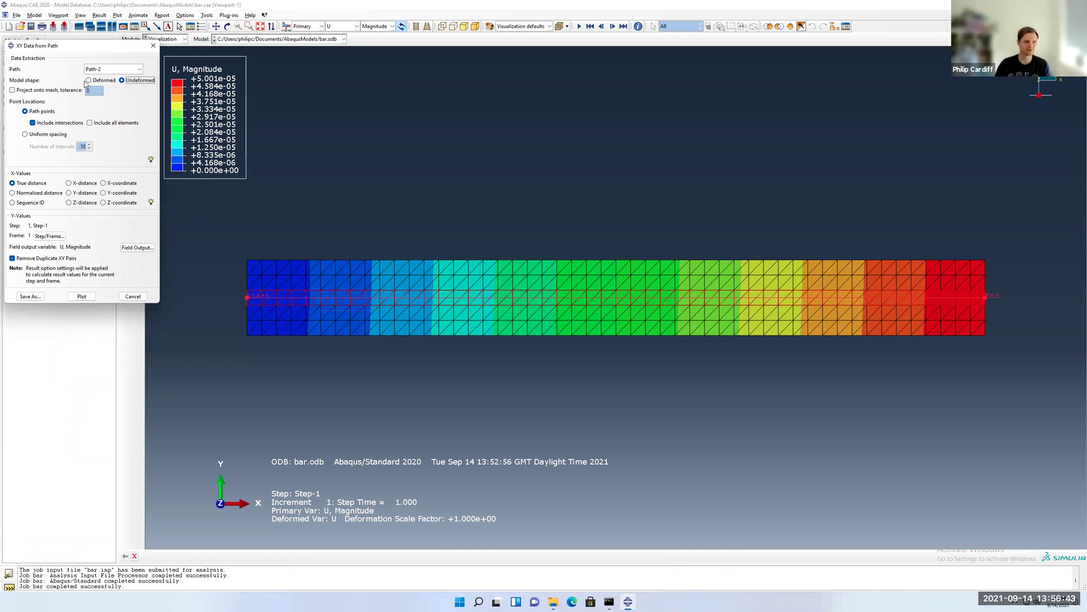
click(88, 297)
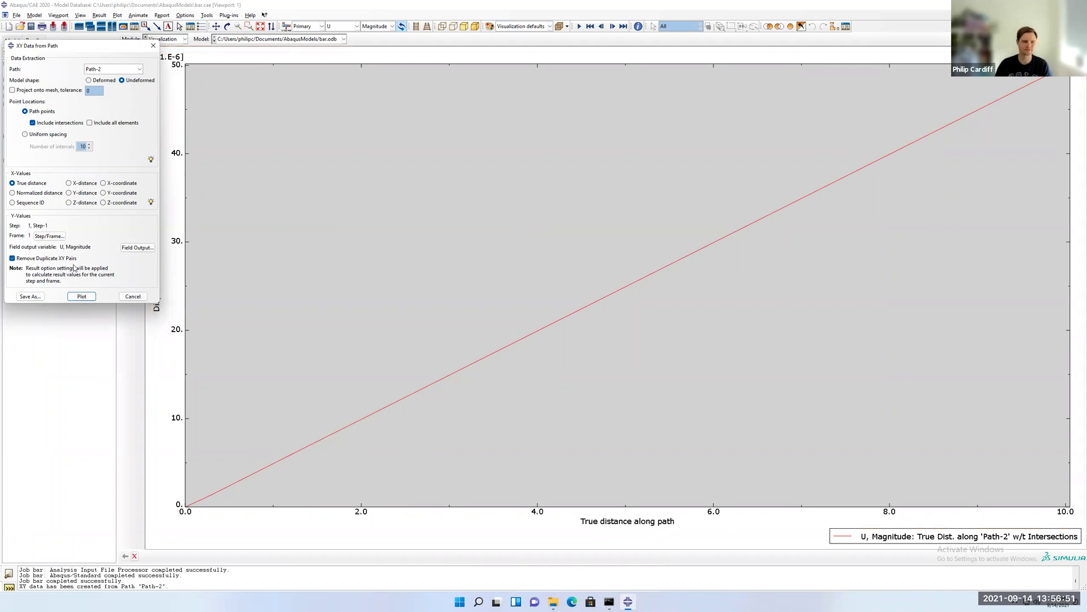
Save the plotted path data as UvsDist and close the path extraction settings.
click(34, 297)
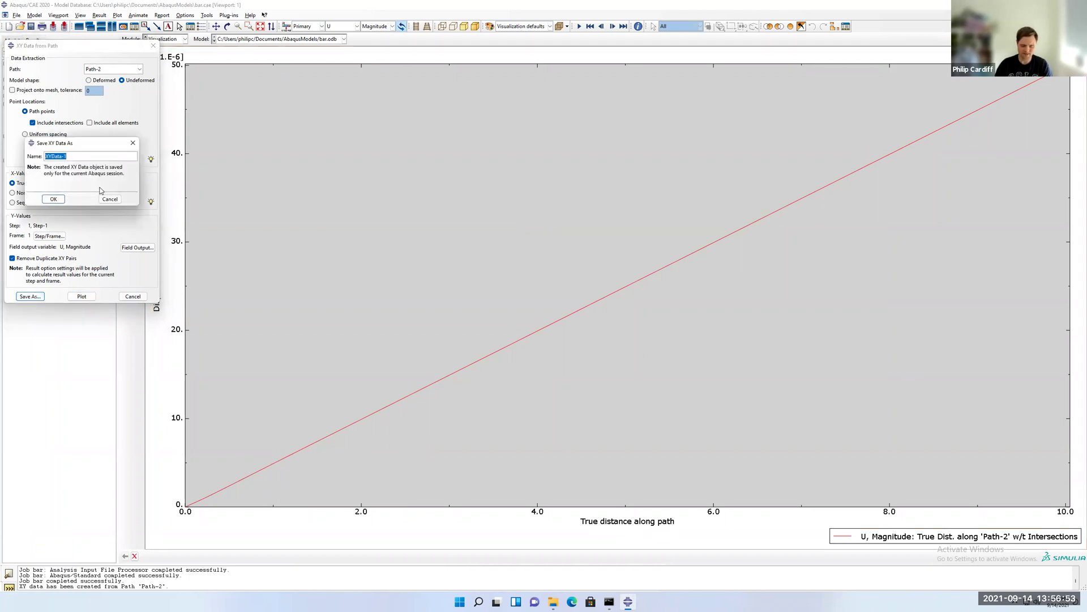
text(UvsDist)
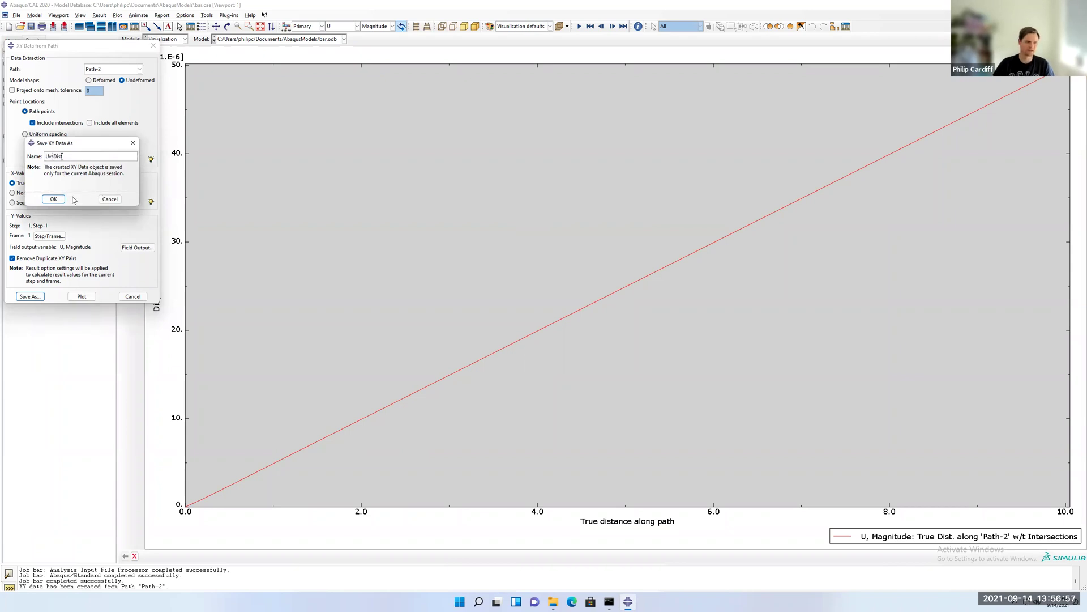
click(53, 199)
click(134, 297)
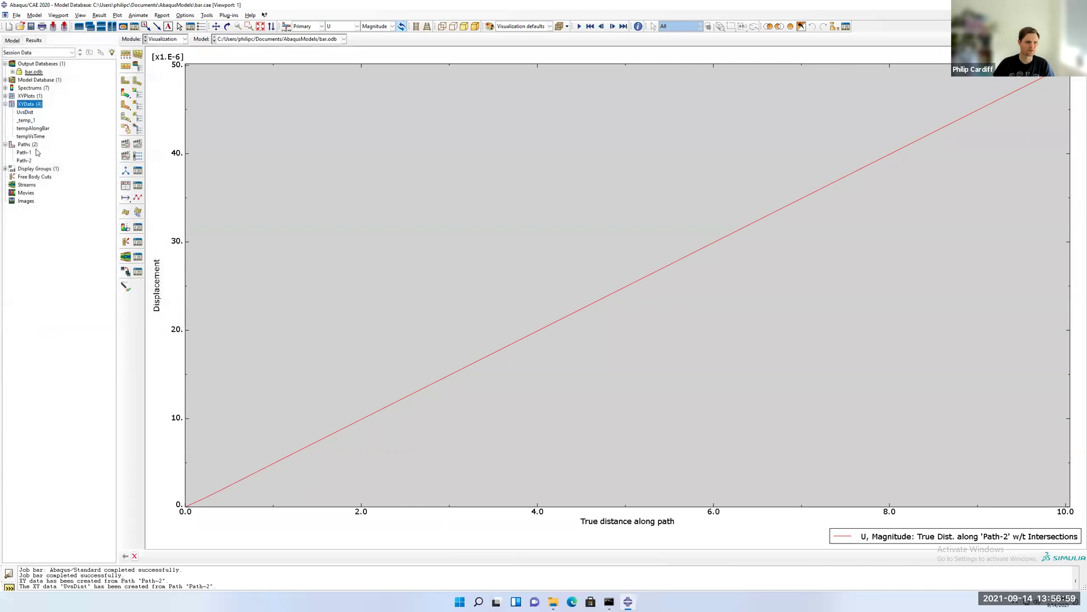
Open the UvsDist data for editing, copy all of its X and Y rows, and review the table from end to start.
double_click(27, 112)
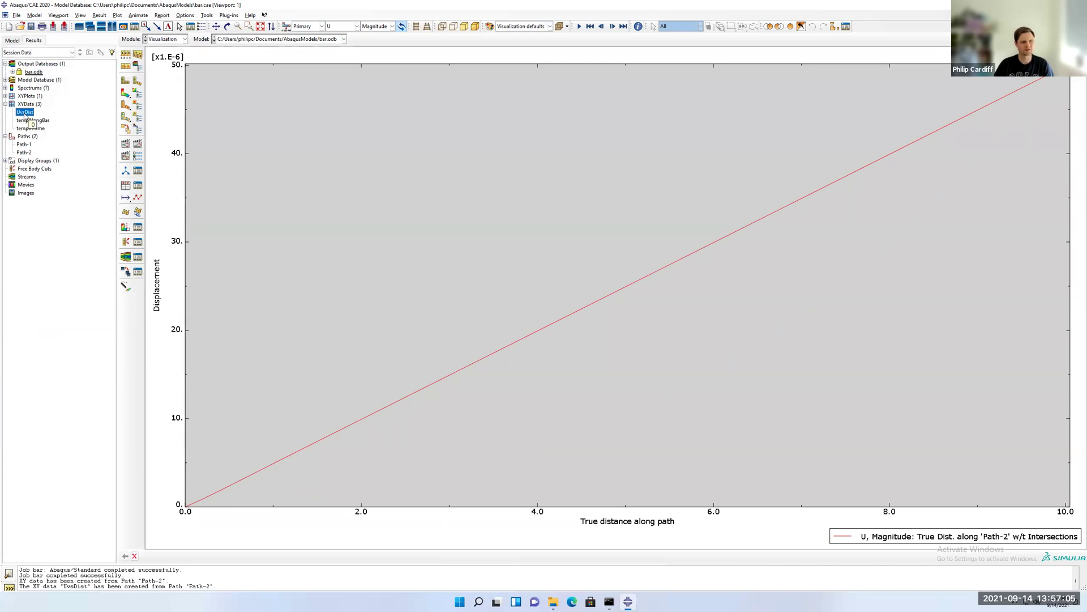
right_click(26, 114)
click(44, 135)
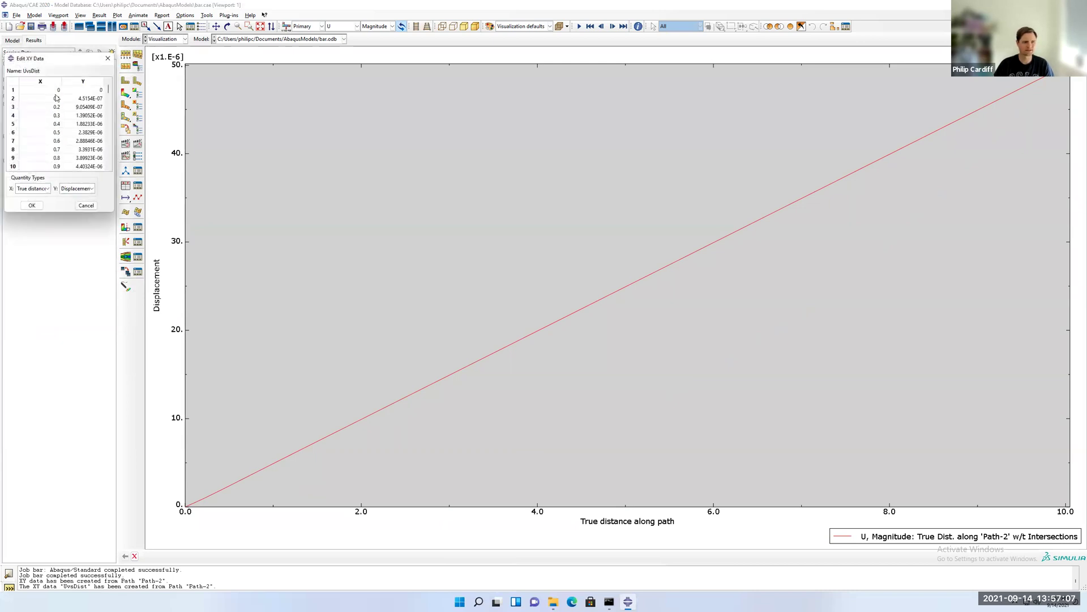
drag(108, 89, 97, 166)
key(ctrl+a)
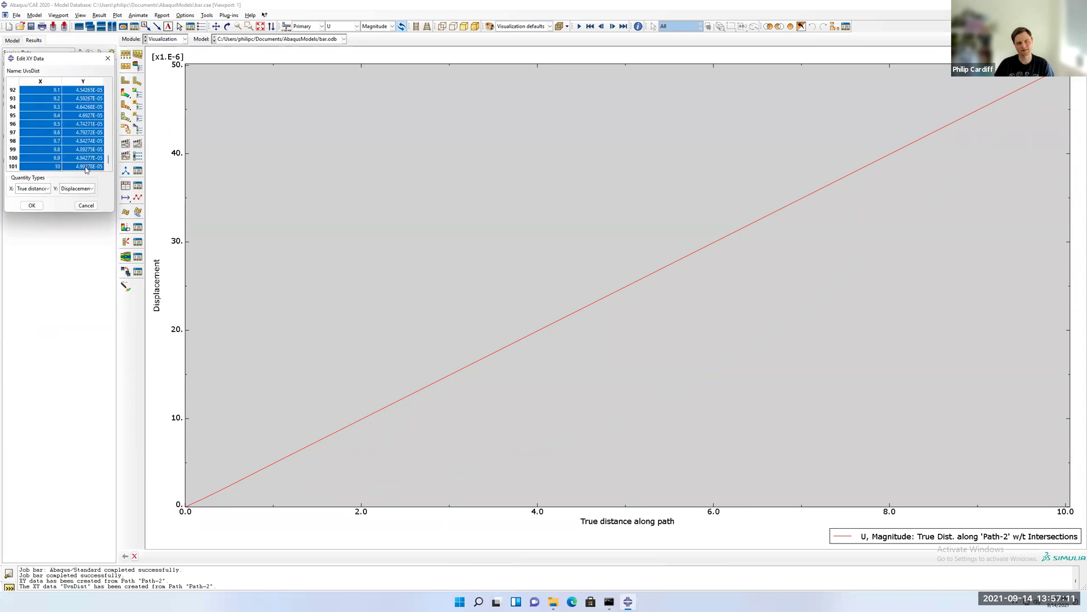
right_click(96, 153)
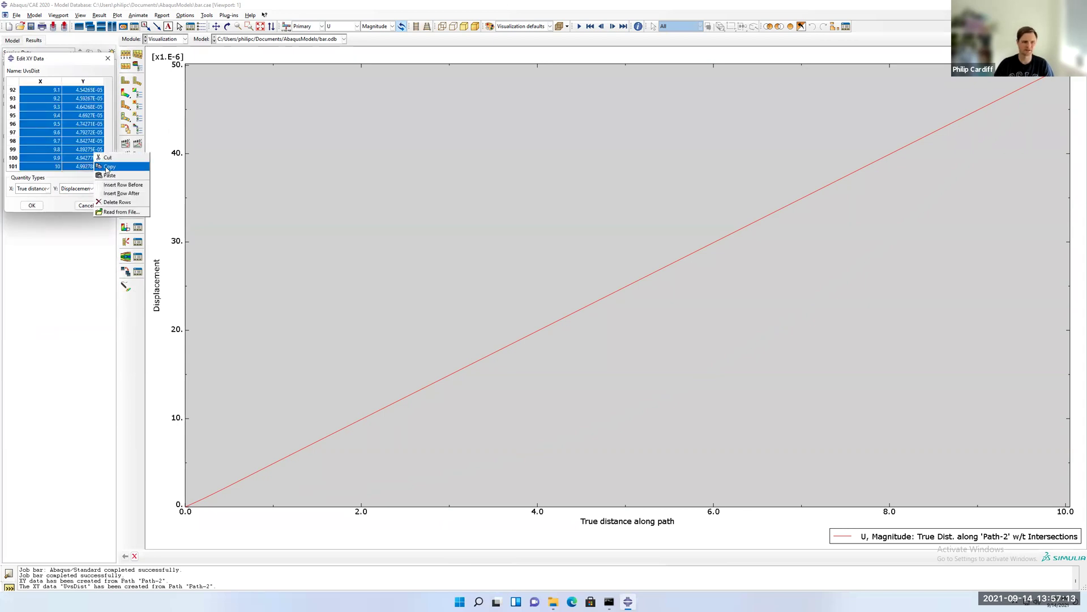
click(107, 167)
click(102, 165)
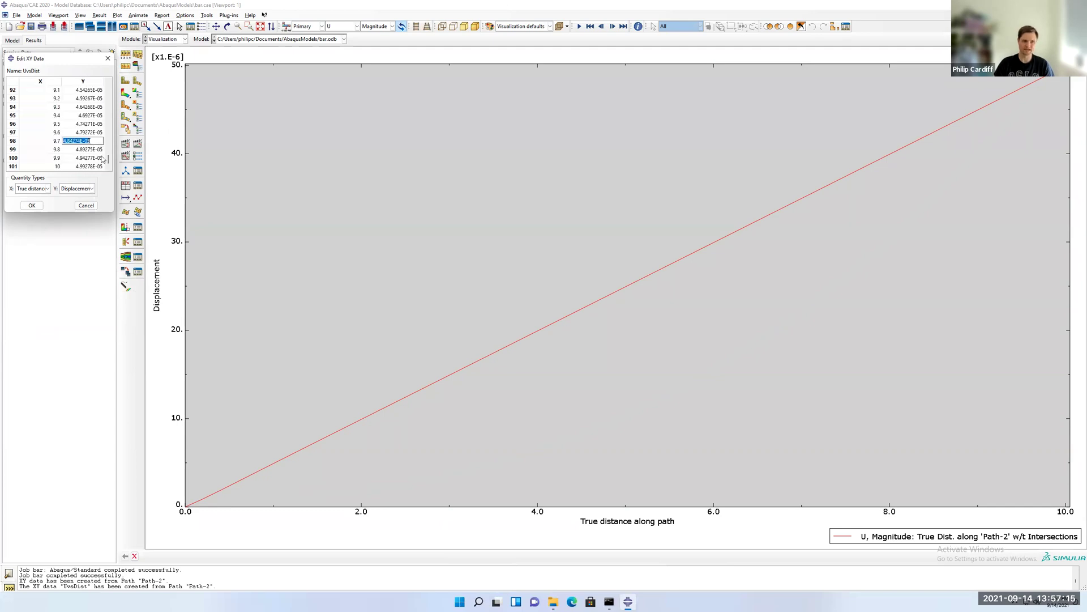
drag(108, 164, 109, 81)
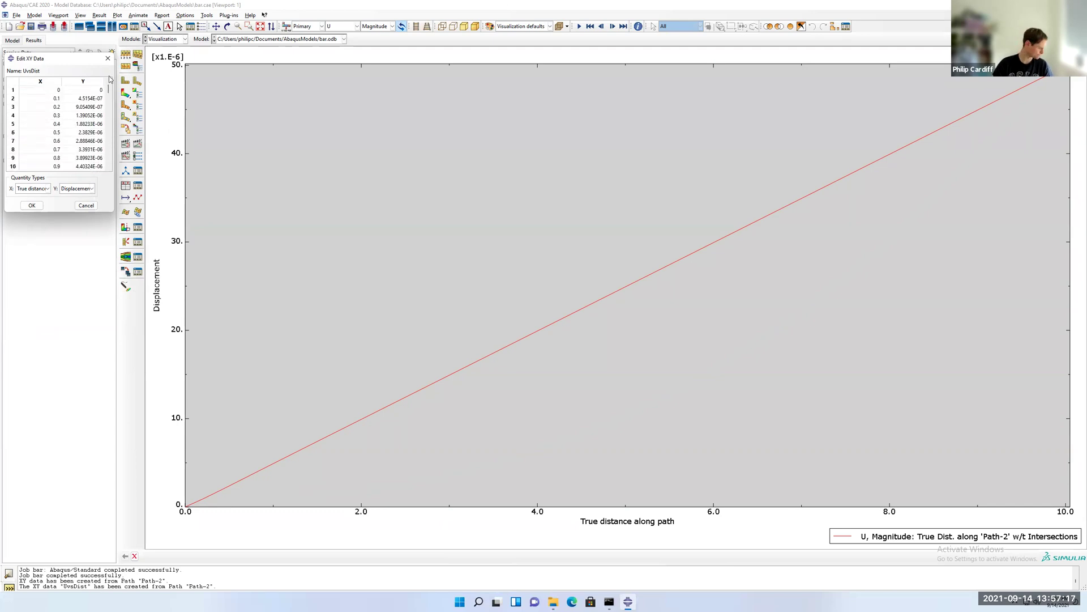